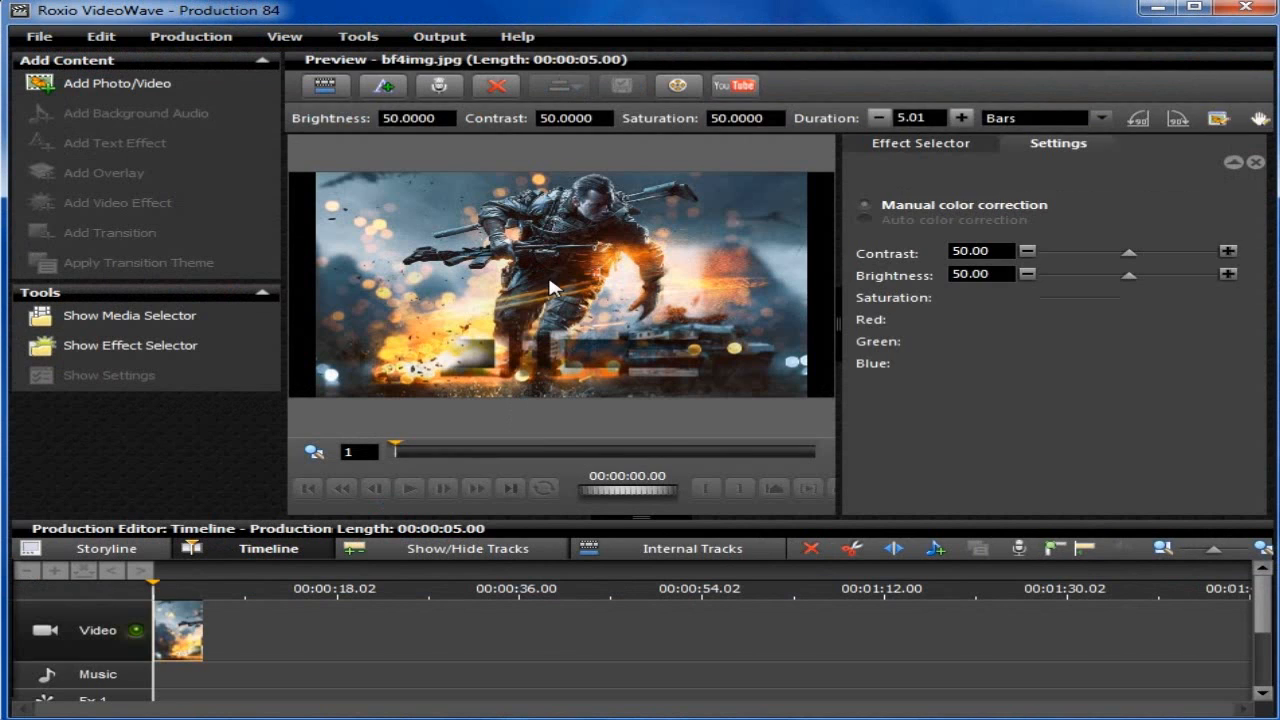
Step: Set the bf4img.jpg image's display mode to Fill and maximize the editor window
{"action": "left_click", "coordinate": [1042, 118]}
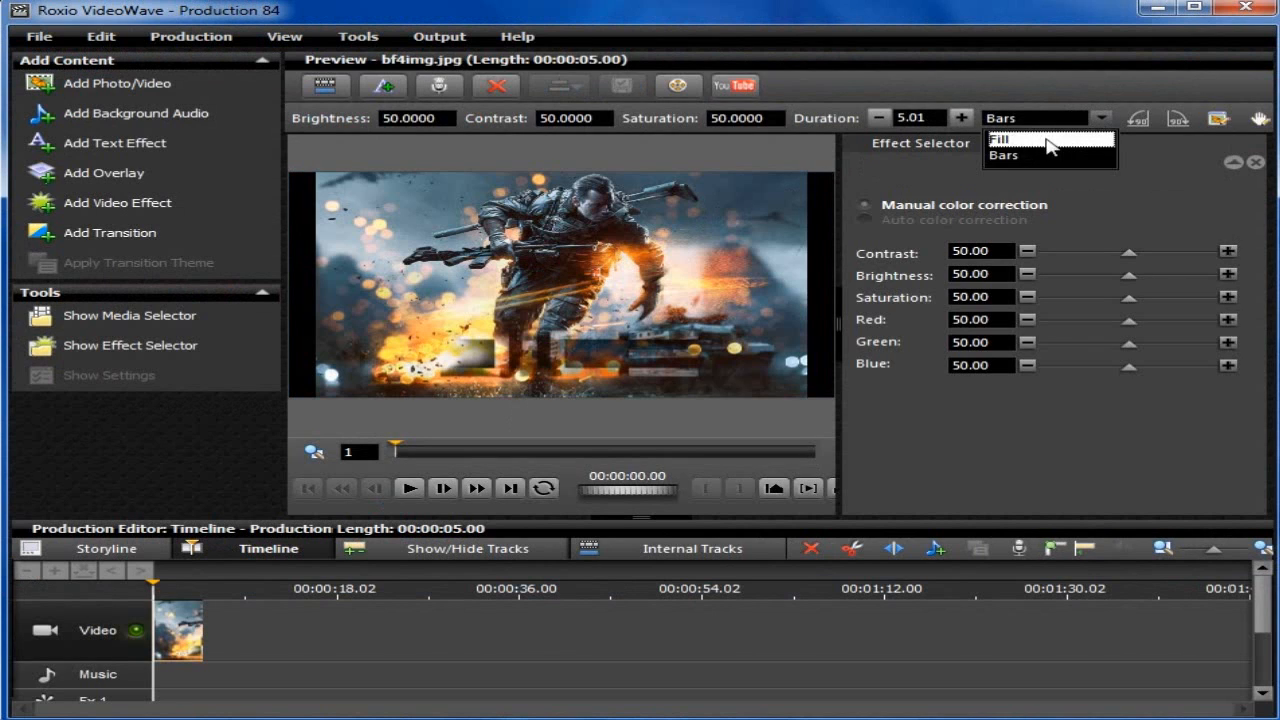
{"action": "left_click", "coordinate": [1005, 134]}
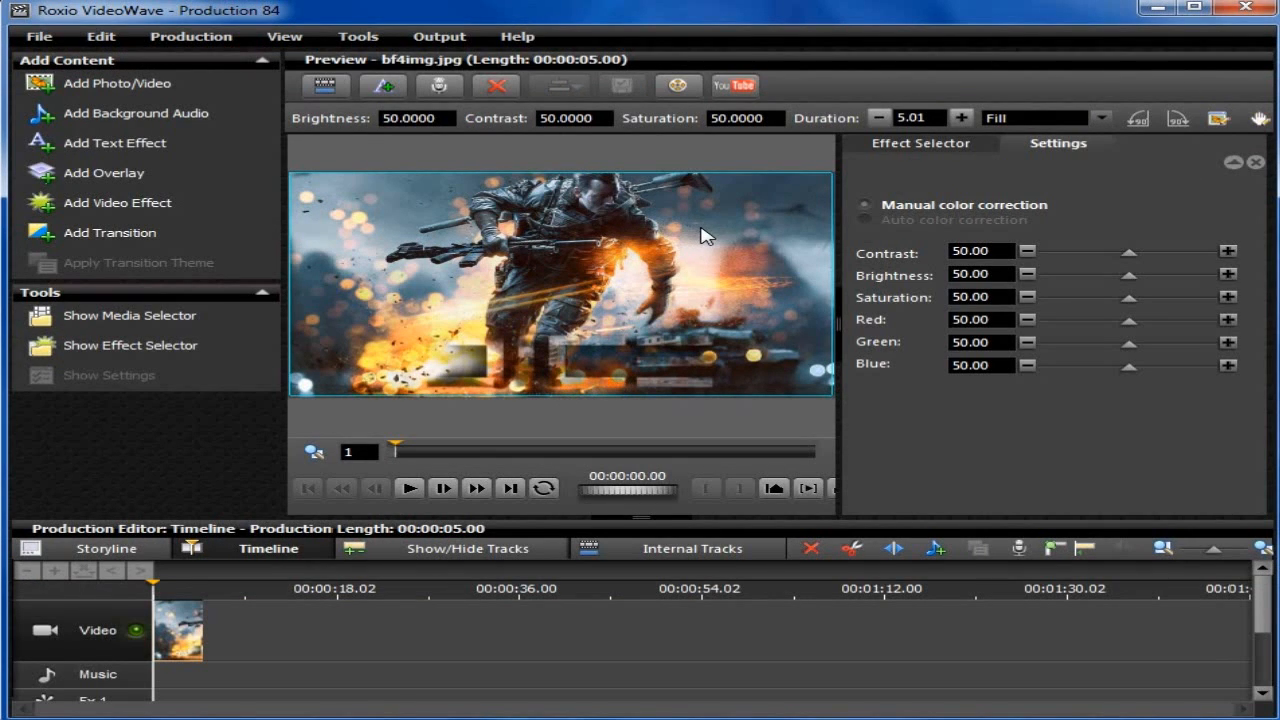
{"action": "left_click", "coordinate": [1195, 10]}
{"action": "left_click", "coordinate": [1195, 3]}
Step: Set the screen recorder's capture size to Full Screen, move its bar clear of the preview, and select the image
{"action": "mouse_move", "coordinate": [1208, 36]}
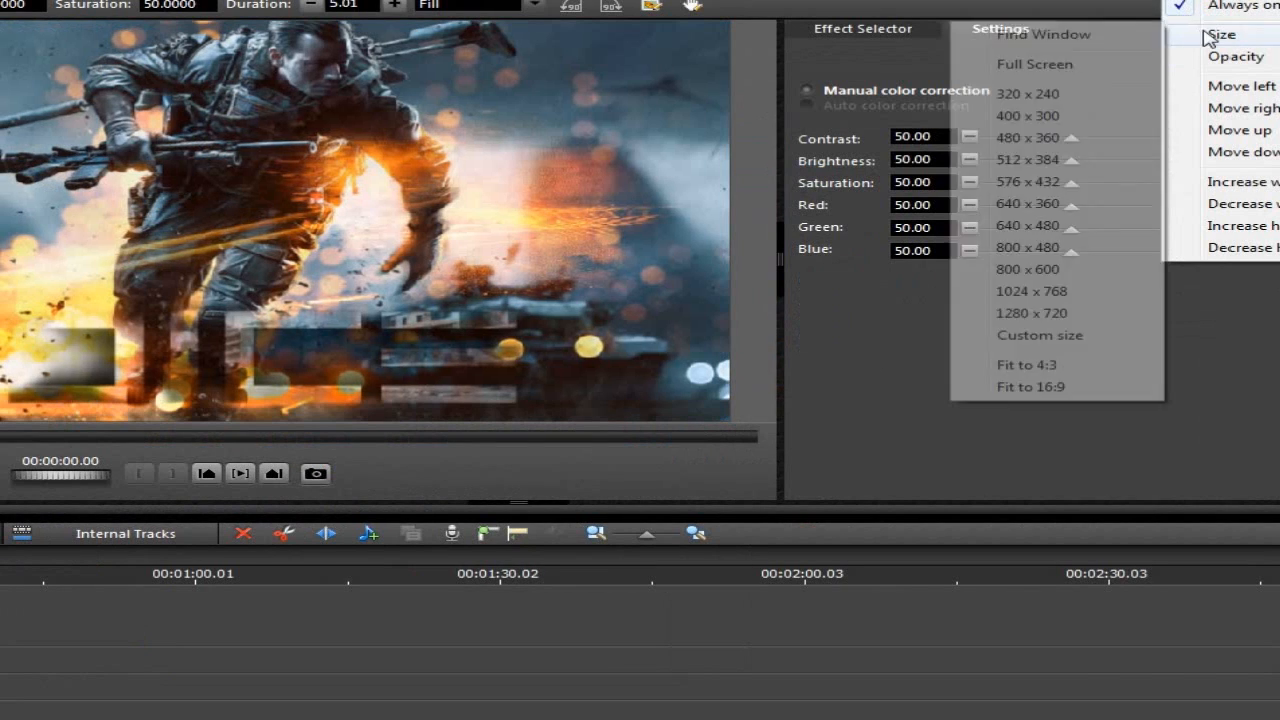
{"action": "left_click", "coordinate": [1050, 66]}
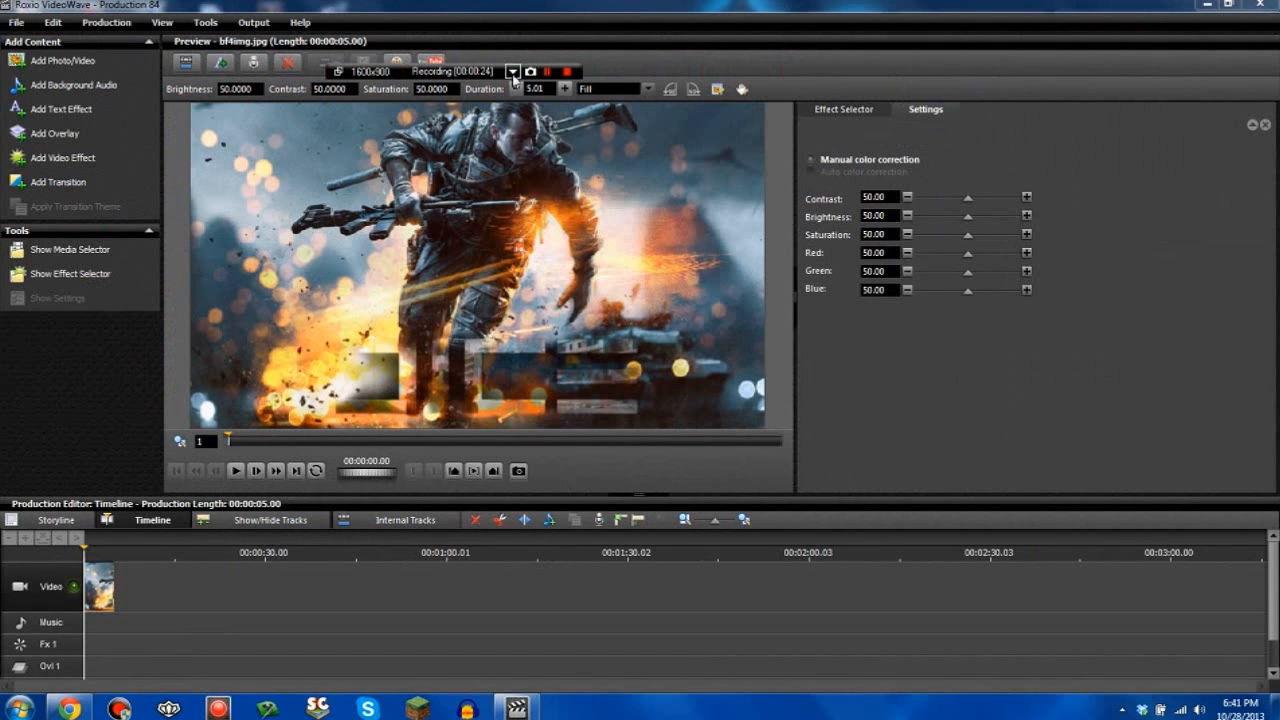
{"action": "left_click_drag", "start_coordinate": [500, 73], "coordinate": [1037, 50]}
{"action": "left_click", "coordinate": [1077, 124]}
{"action": "left_click", "coordinate": [595, 236]}
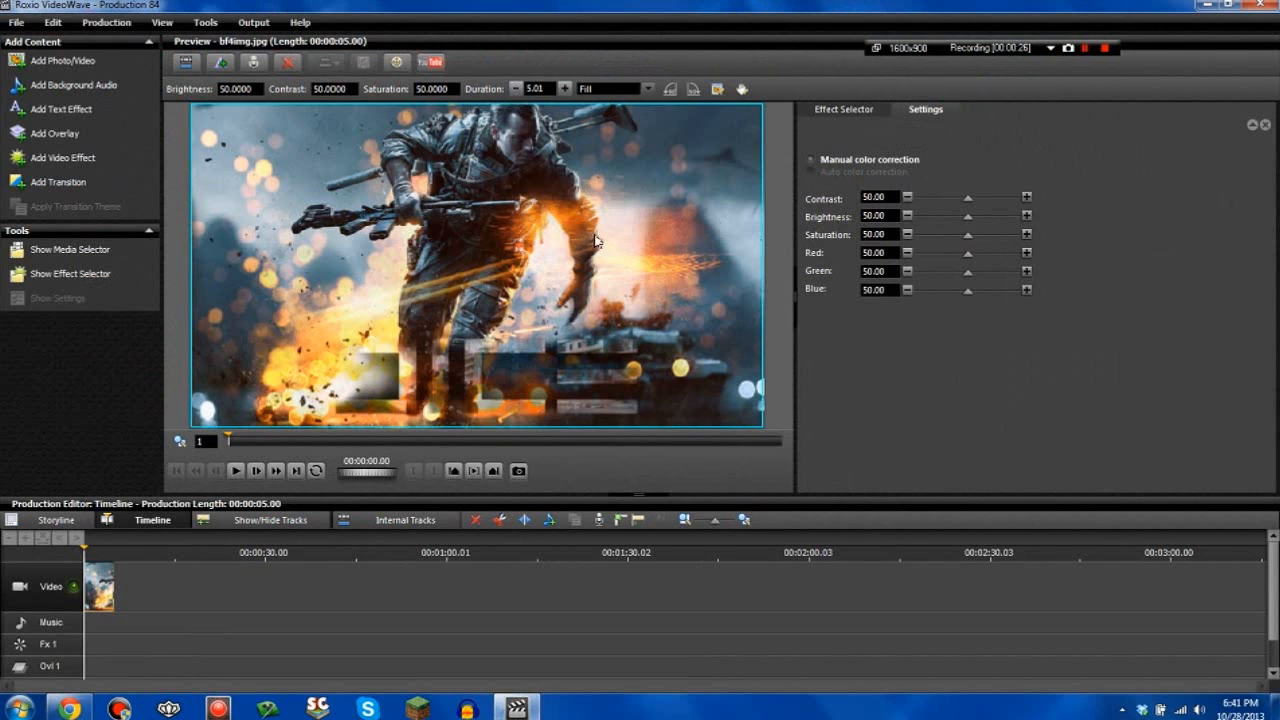
Step: Add a Gradient text effect to the production and enter BF4 as its text
{"action": "left_click", "coordinate": [57, 111]}
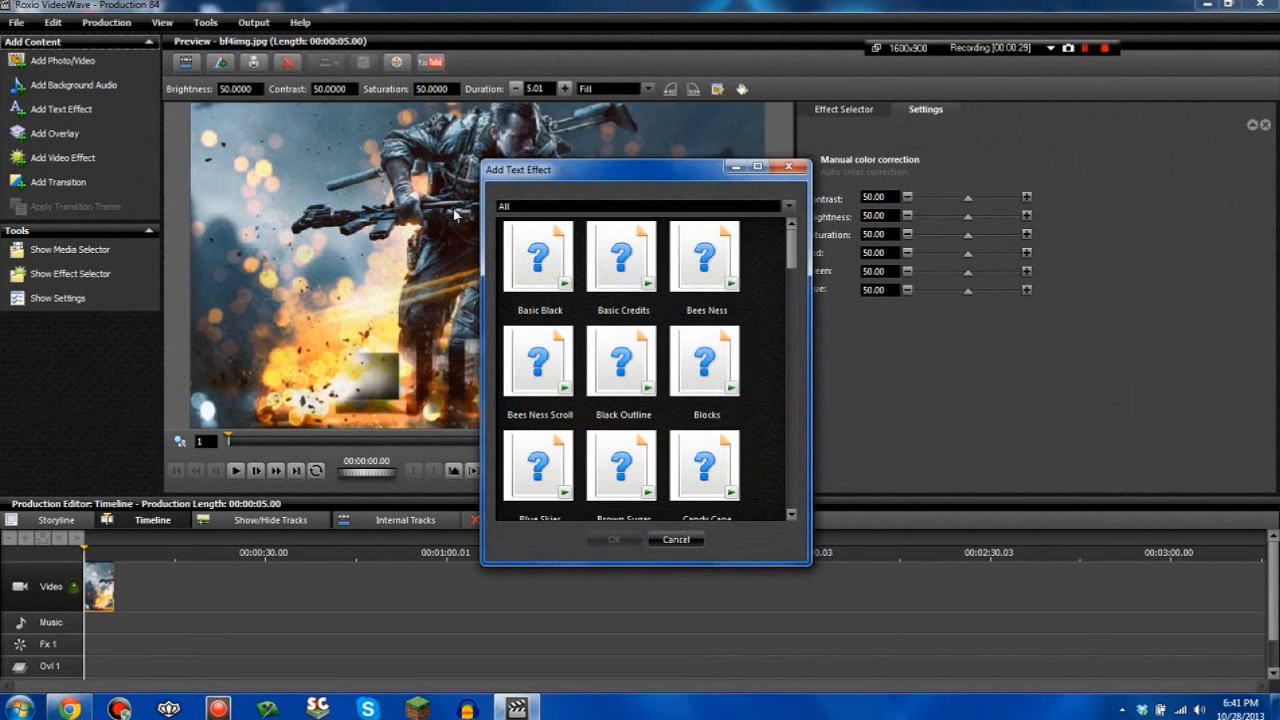
{"action": "left_click_drag", "start_coordinate": [791, 255], "coordinate": [791, 313]}
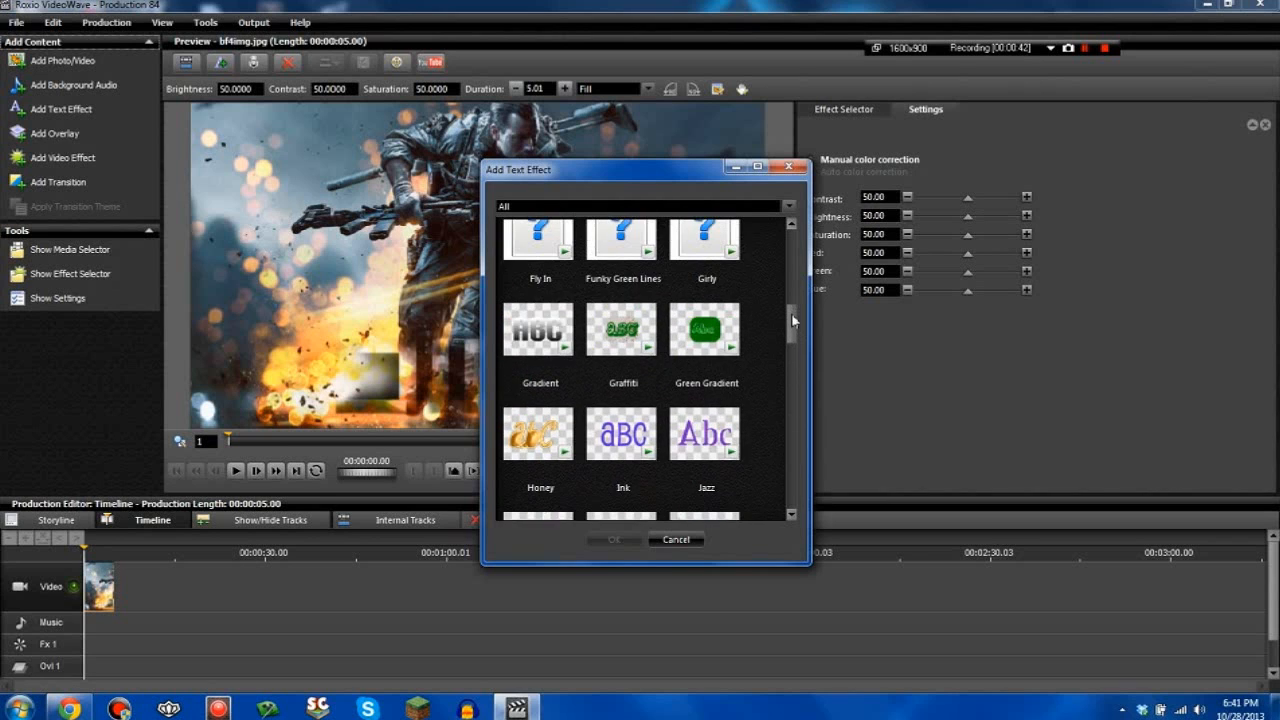
{"action": "double_click", "coordinate": [551, 290]}
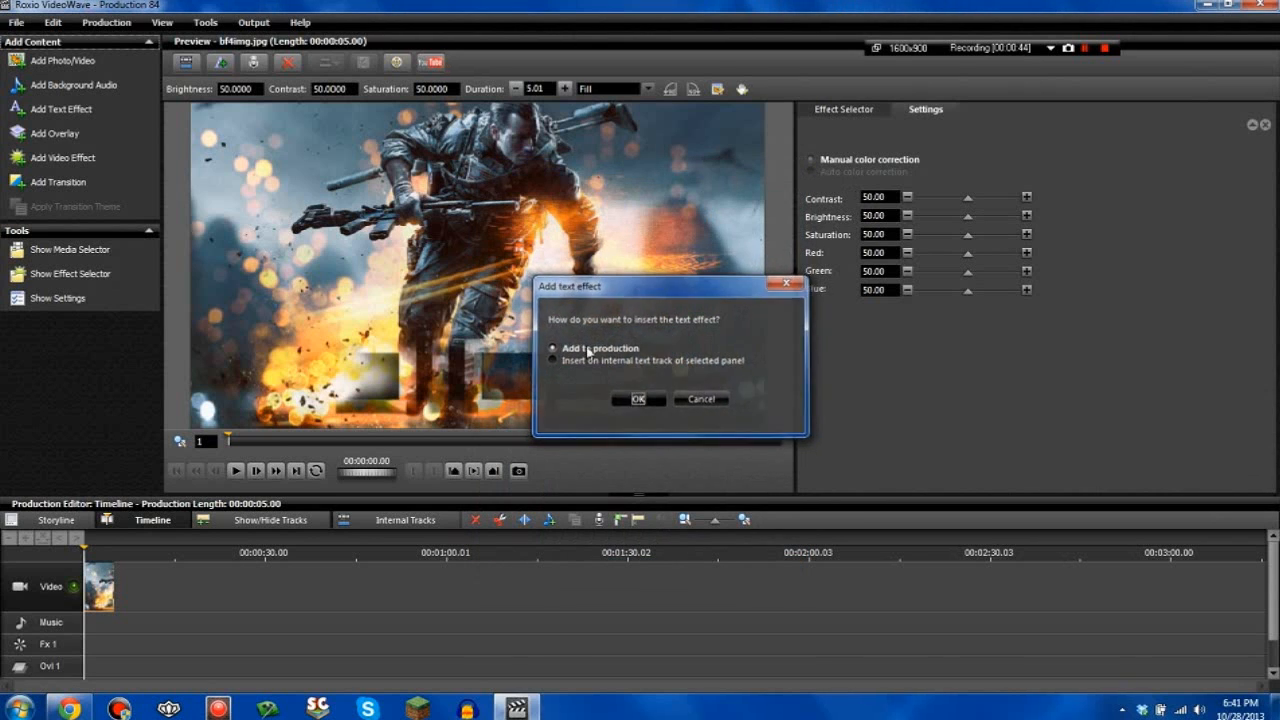
{"action": "left_click", "coordinate": [638, 395]}
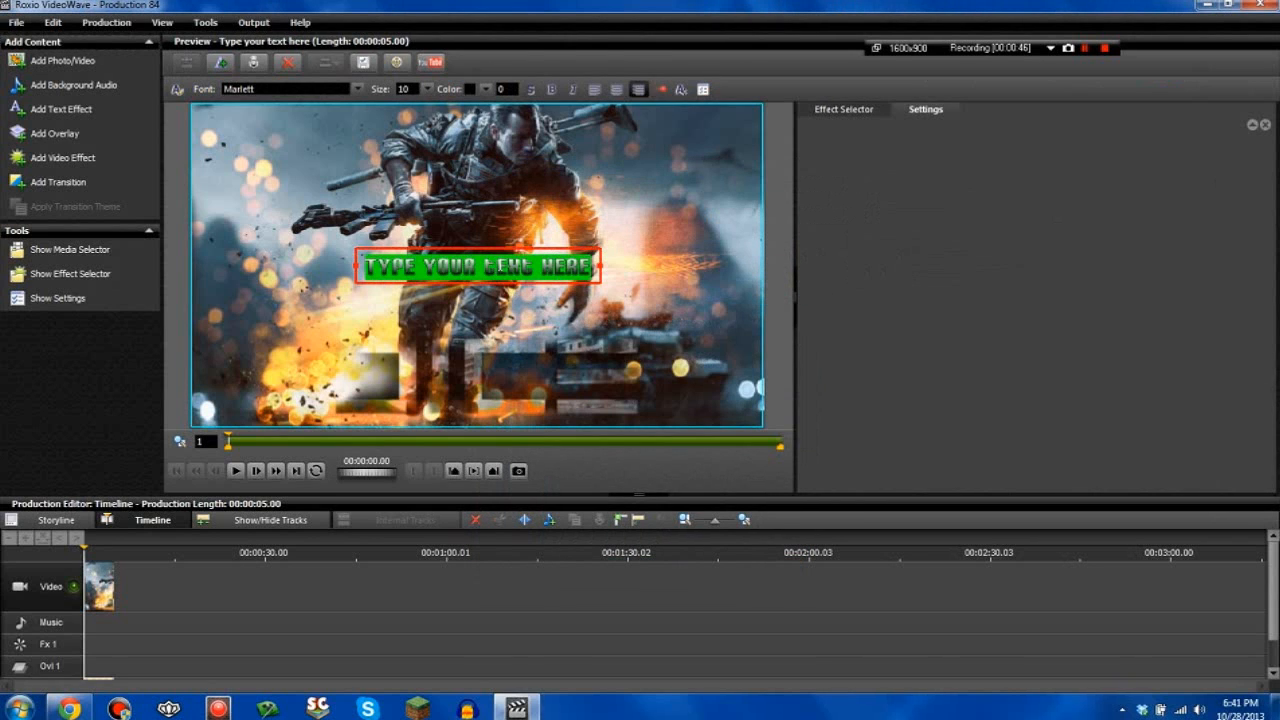
{"action": "type", "text": "BF4"}
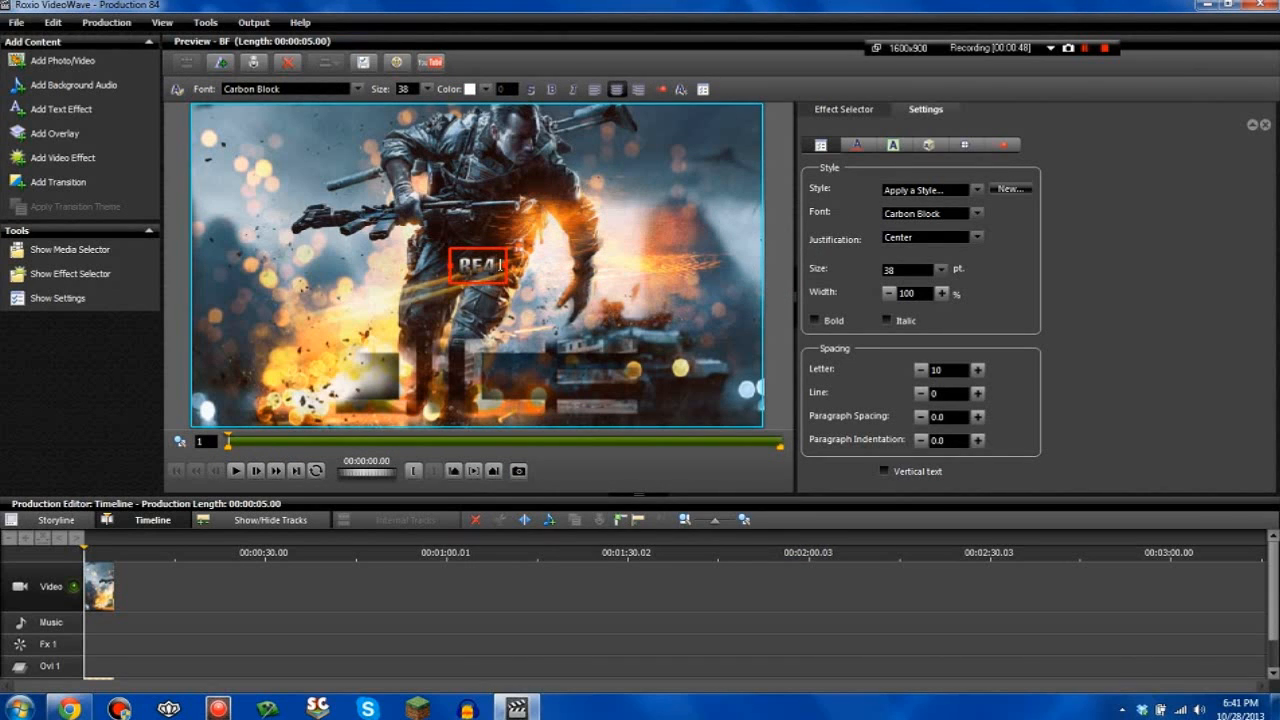
Step: Select all of the BF4 text, try size 200, and settle on a font size of 128
{"action": "right_click", "coordinate": [463, 269]}
{"action": "left_click", "coordinate": [490, 369]}
{"action": "left_click", "coordinate": [427, 89]}
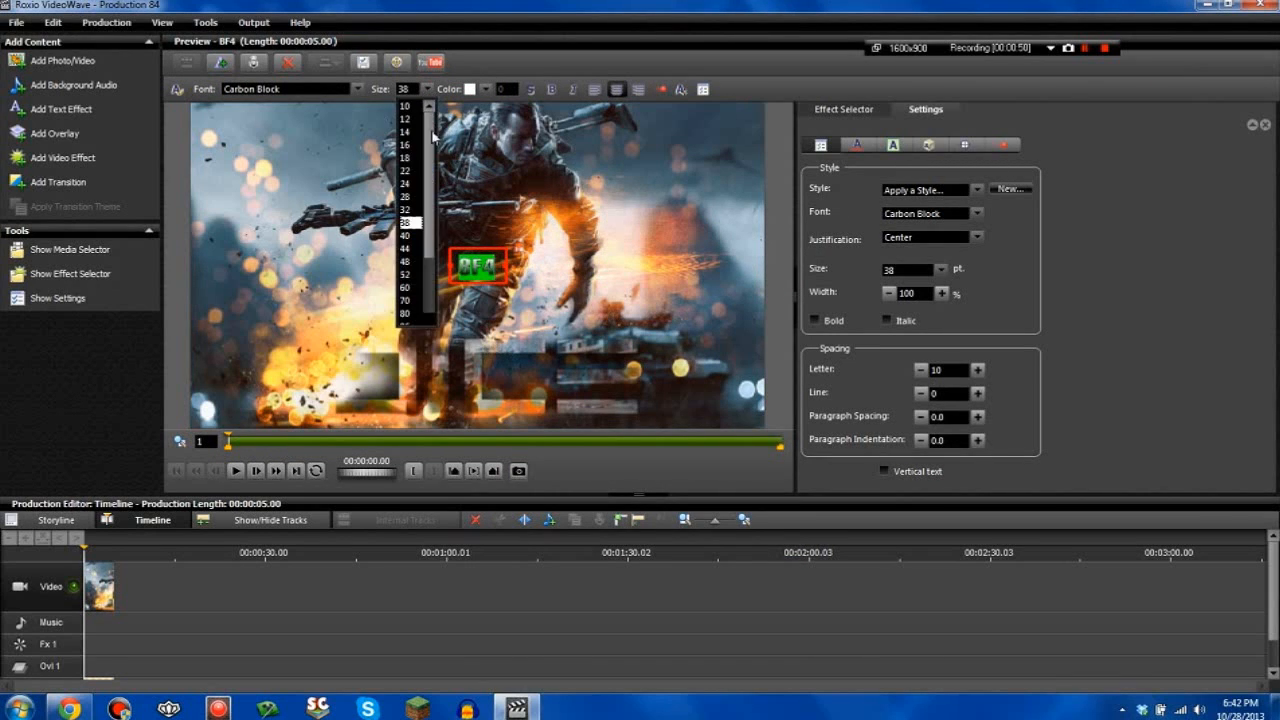
{"action": "left_click", "coordinate": [407, 313]}
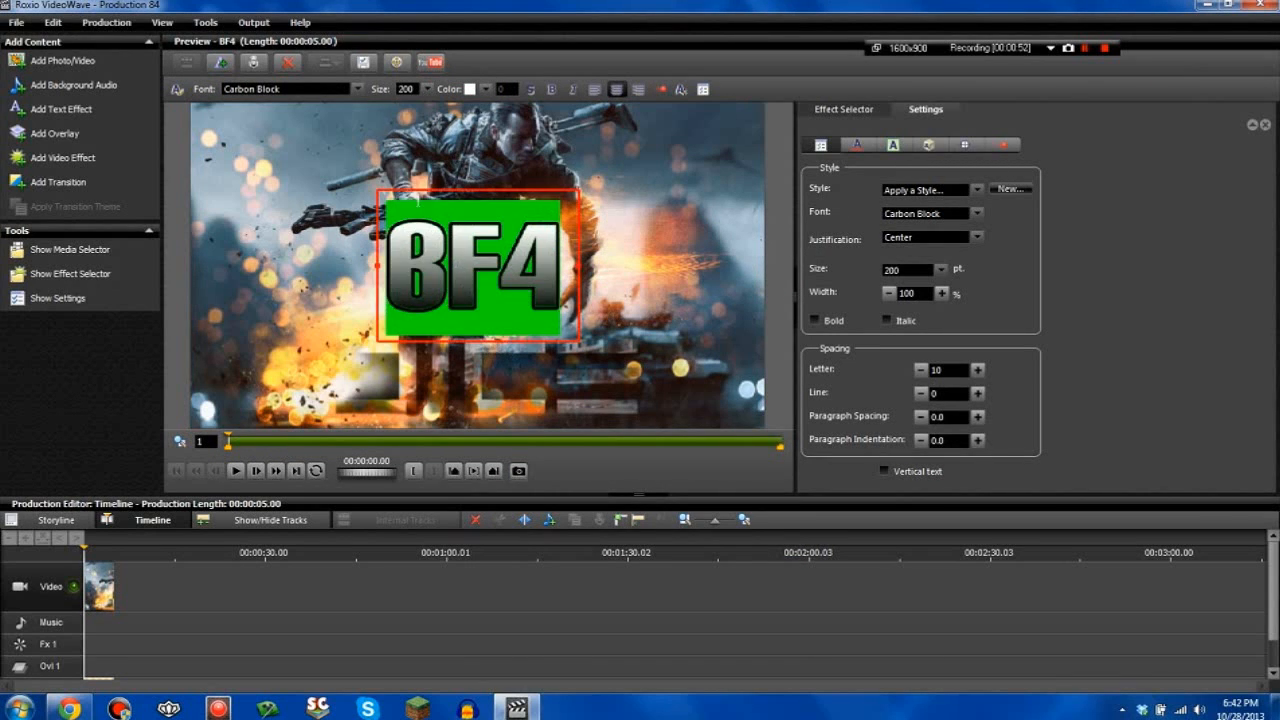
{"action": "left_click", "coordinate": [427, 89]}
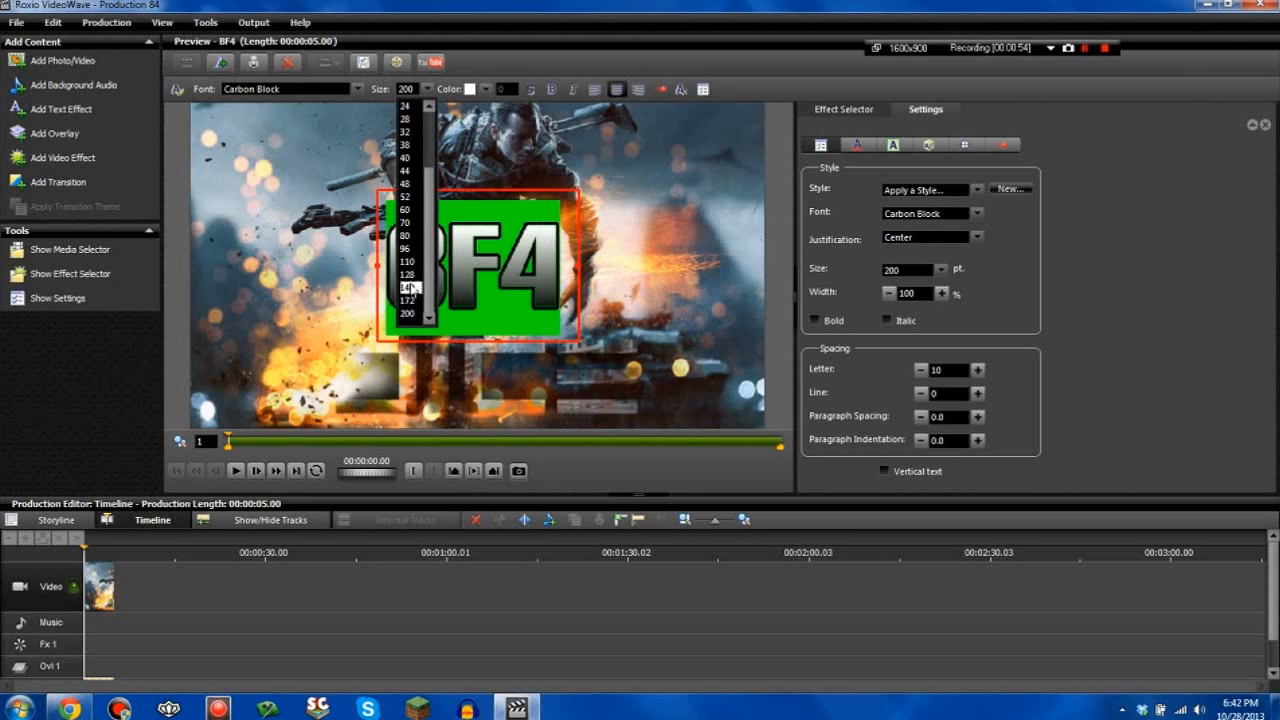
{"action": "left_click", "coordinate": [408, 275]}
{"action": "left_click", "coordinate": [444, 262]}
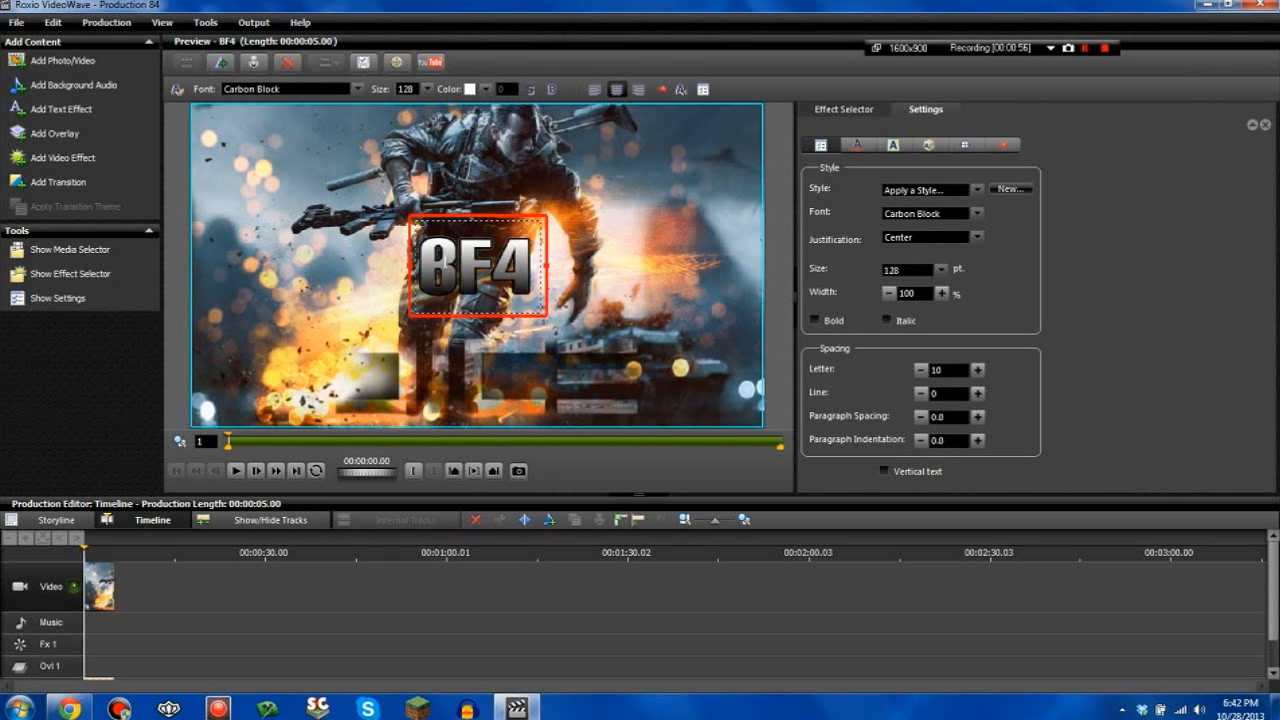
Step: Replace the BF4 text with RANK UP on one line and FASTER! on the line below
{"action": "left_click_drag", "start_coordinate": [436, 264], "coordinate": [527, 264]}
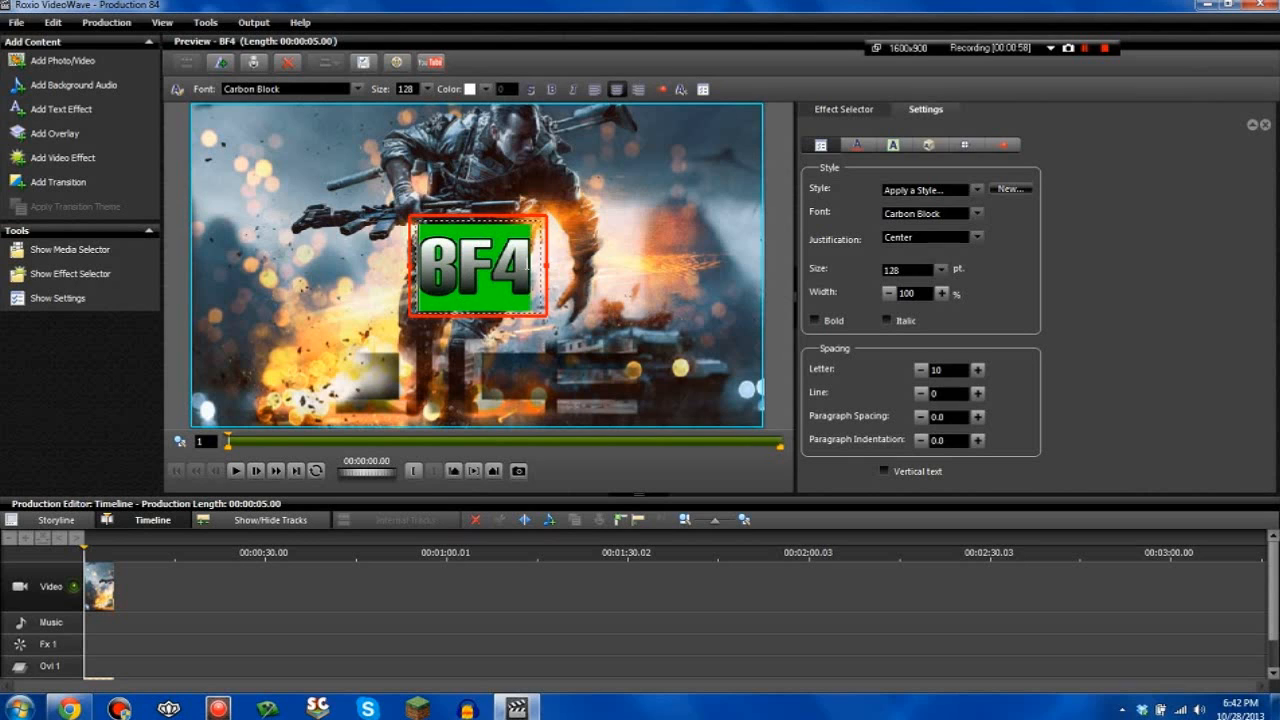
{"action": "type", "text": "RANK UP"}
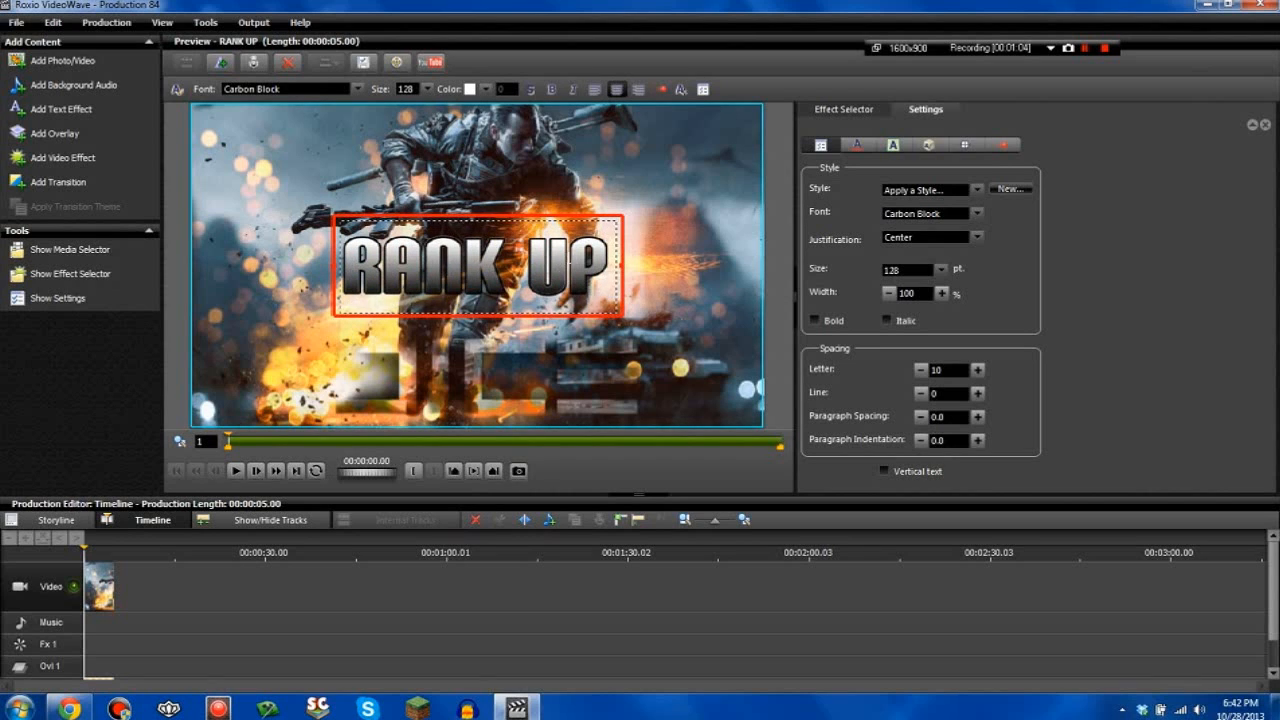
{"action": "key", "text": "Return"}
{"action": "type", "text": "FASTER!"}
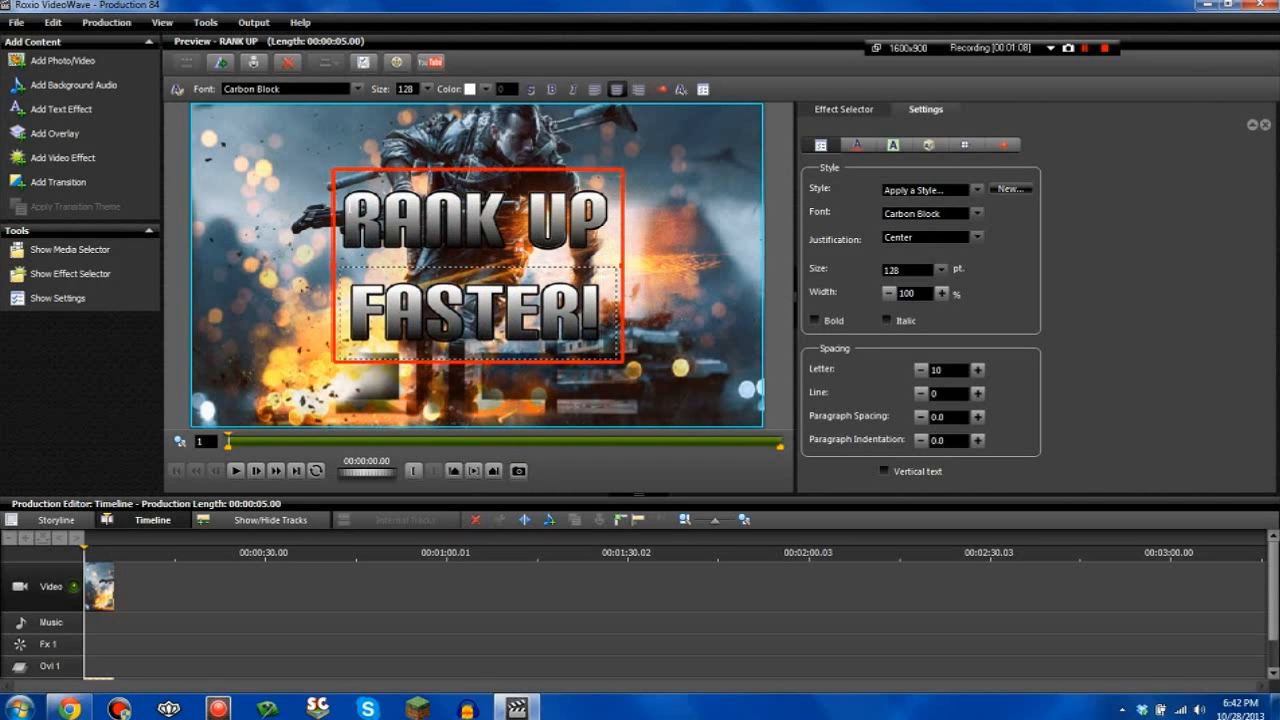
Step: Rotate the RANK UP FASTER! text by 14.40 and move it over the lower-right part of the image
{"action": "left_click_drag", "start_coordinate": [331, 213], "coordinate": [406, 253]}
{"action": "right_click", "coordinate": [472, 271]}
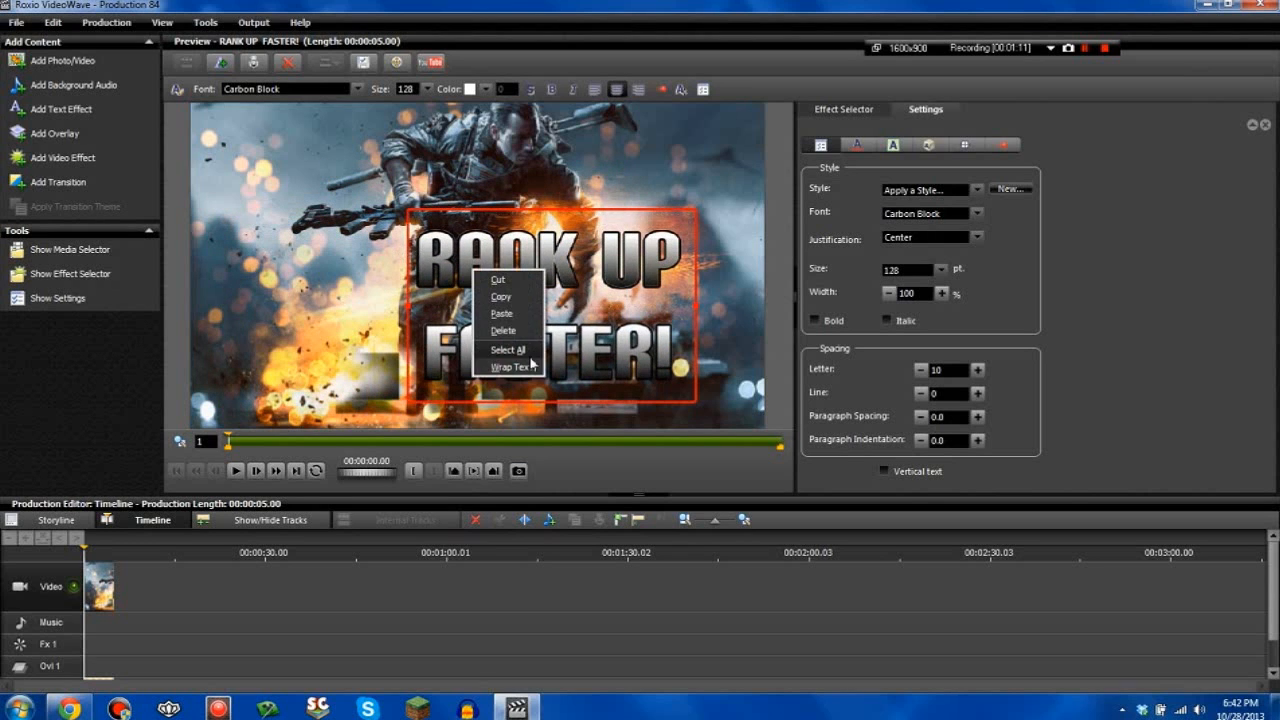
{"action": "left_click", "coordinate": [510, 350]}
{"action": "left_click", "coordinate": [858, 146]}
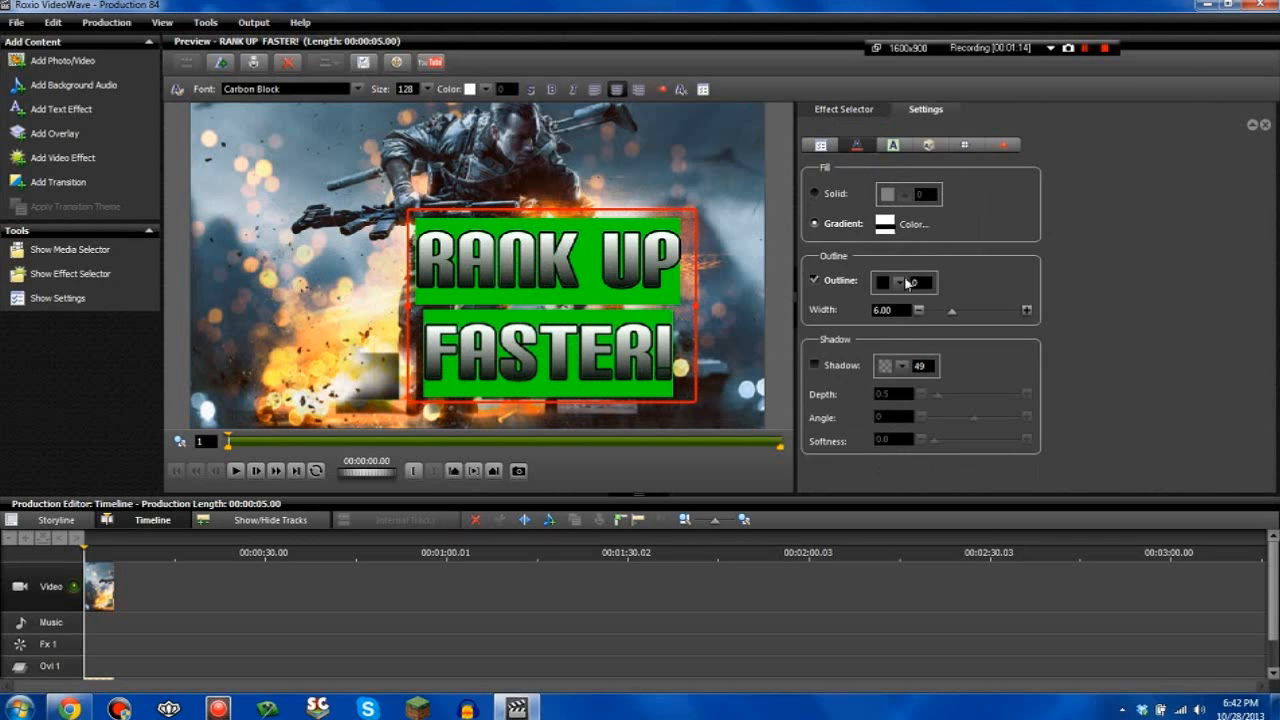
{"action": "left_click", "coordinate": [966, 145]}
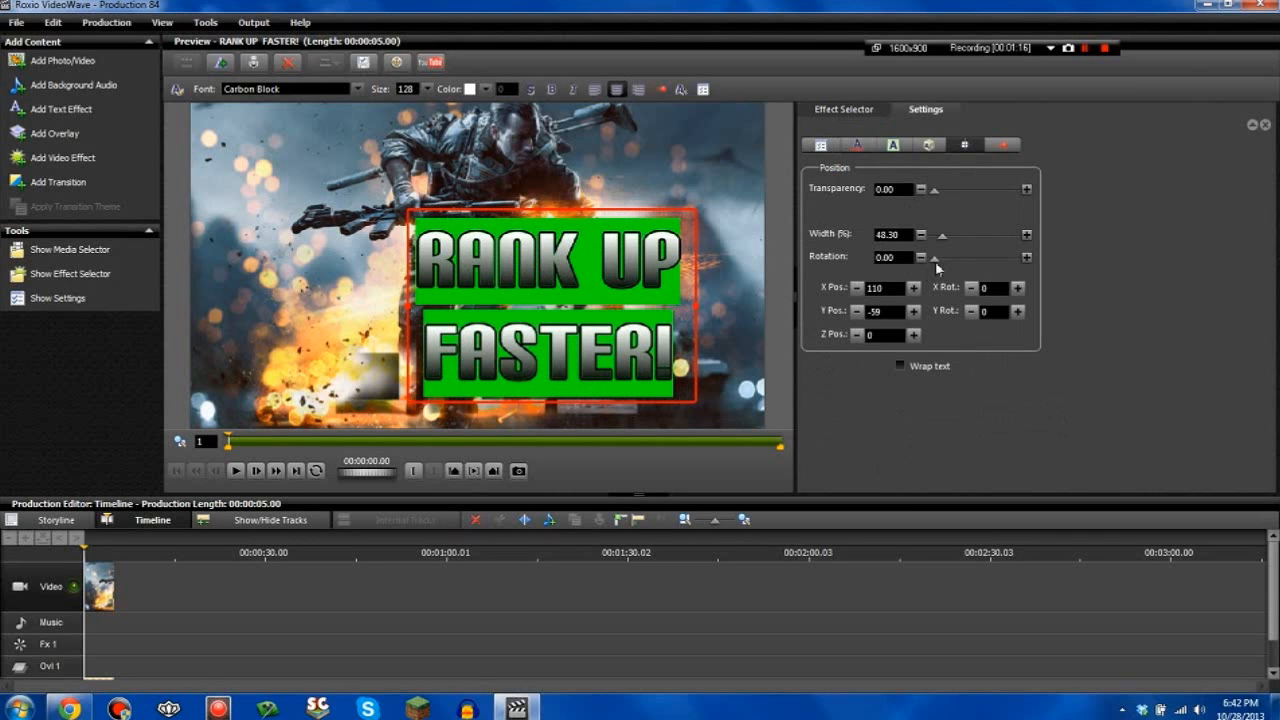
{"action": "left_click_drag", "start_coordinate": [935, 258], "coordinate": [940, 263]}
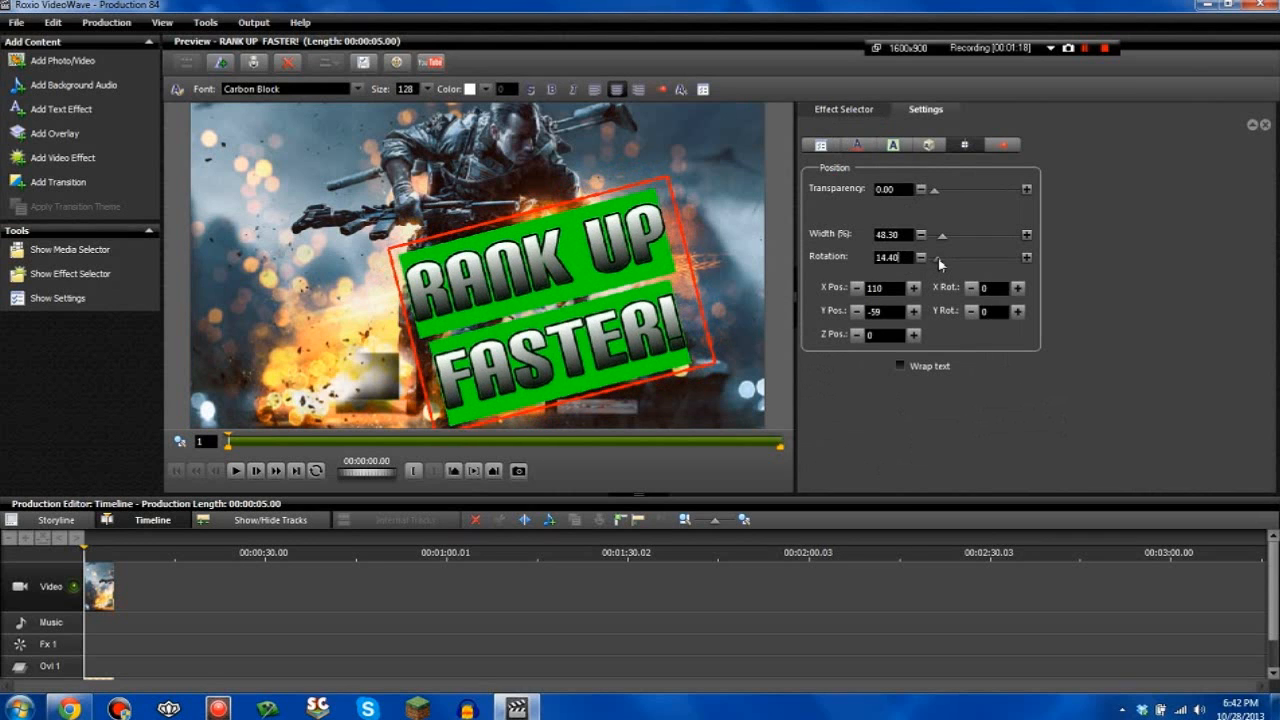
{"action": "left_click_drag", "start_coordinate": [684, 246], "coordinate": [734, 229]}
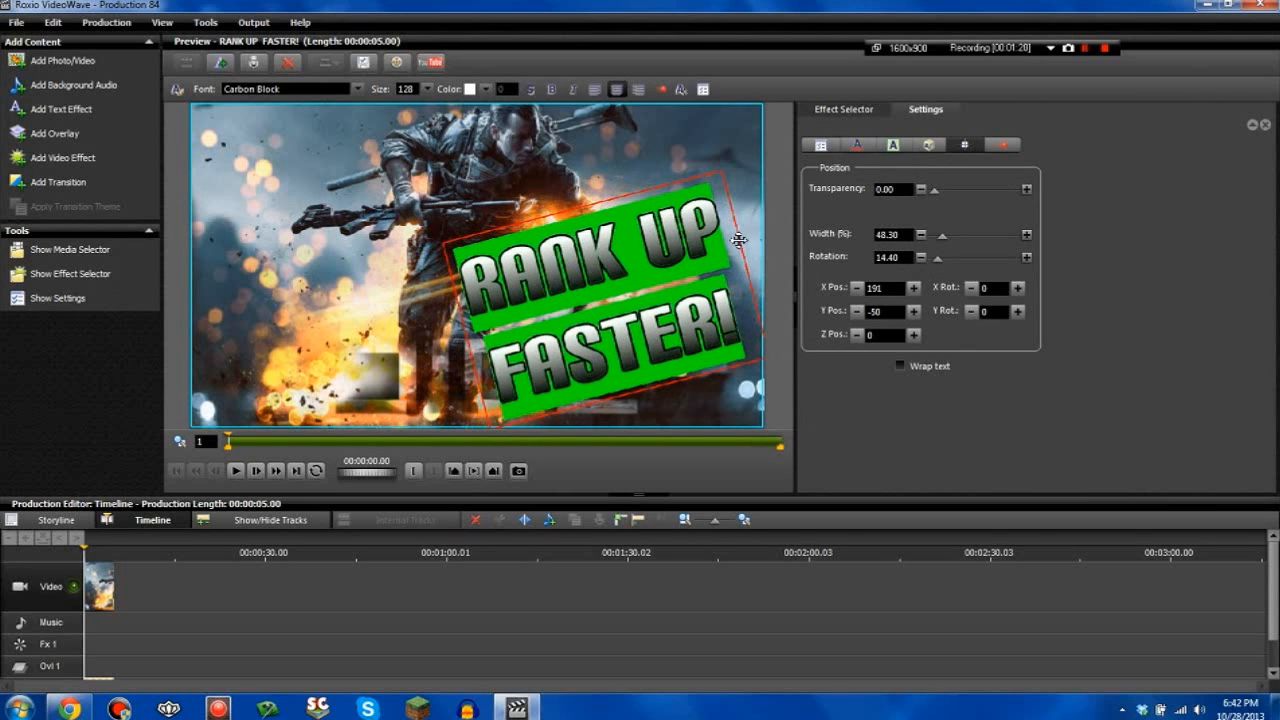
Step: Make the word FASTER! italic and deselect the text block
{"action": "left_click_drag", "start_coordinate": [501, 382], "coordinate": [726, 298]}
{"action": "left_click", "coordinate": [573, 89]}
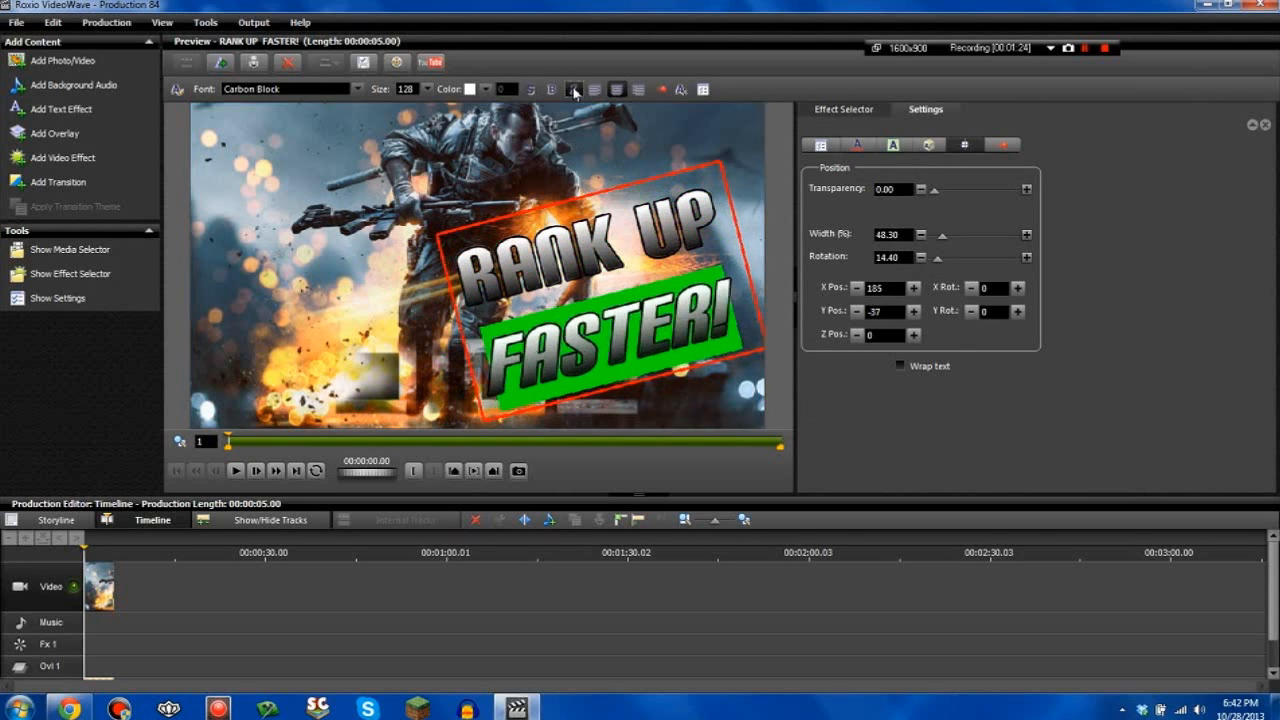
{"action": "left_click", "coordinate": [378, 294]}
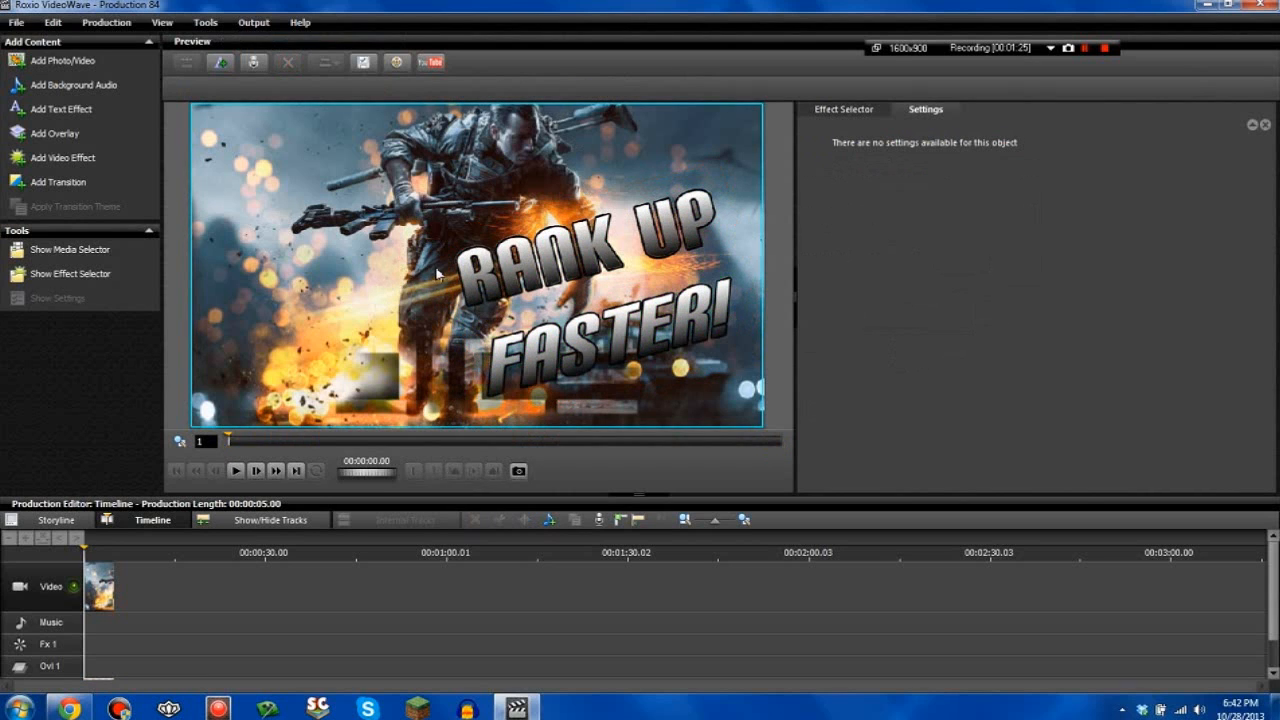
Step: Look through the available text effects and add the Basic Black text effect to the image
{"action": "left_click", "coordinate": [48, 110]}
{"action": "left_click", "coordinate": [645, 396]}
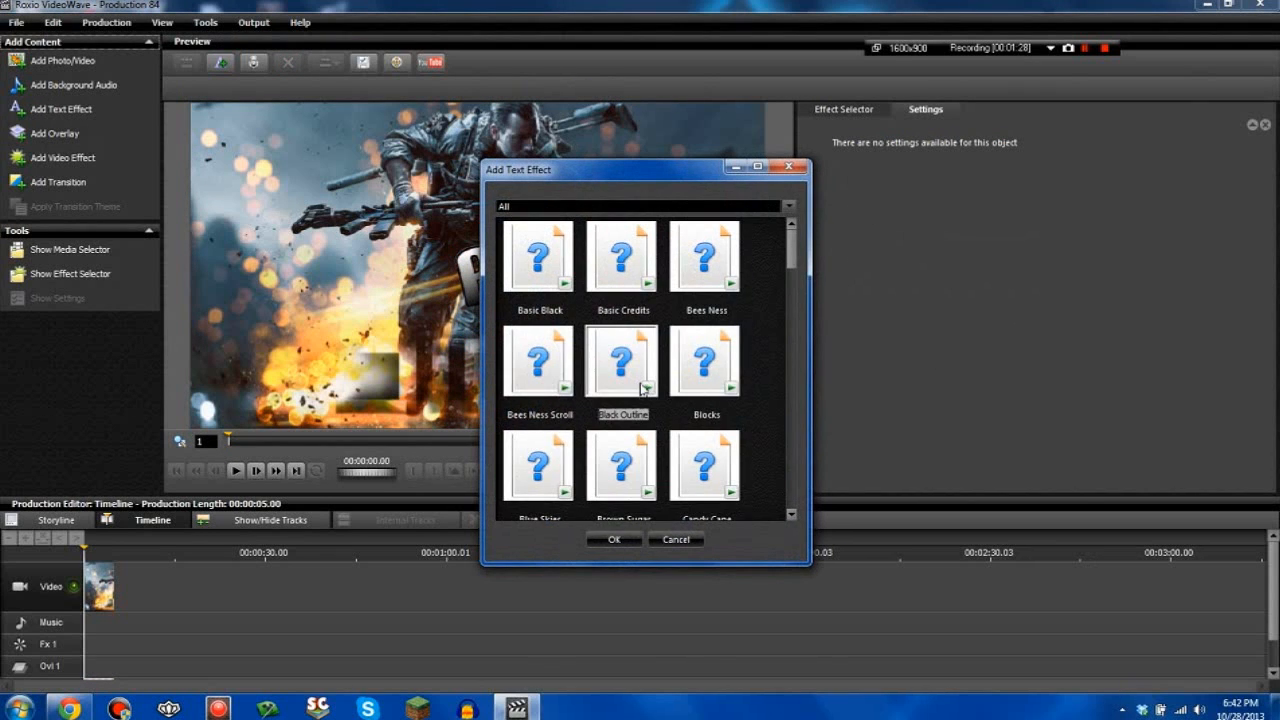
{"action": "scroll", "coordinate": [647, 400], "scroll_direction": "down", "scroll_amount": 1}
{"action": "scroll", "coordinate": [647, 400], "scroll_direction": "down", "scroll_amount": 4}
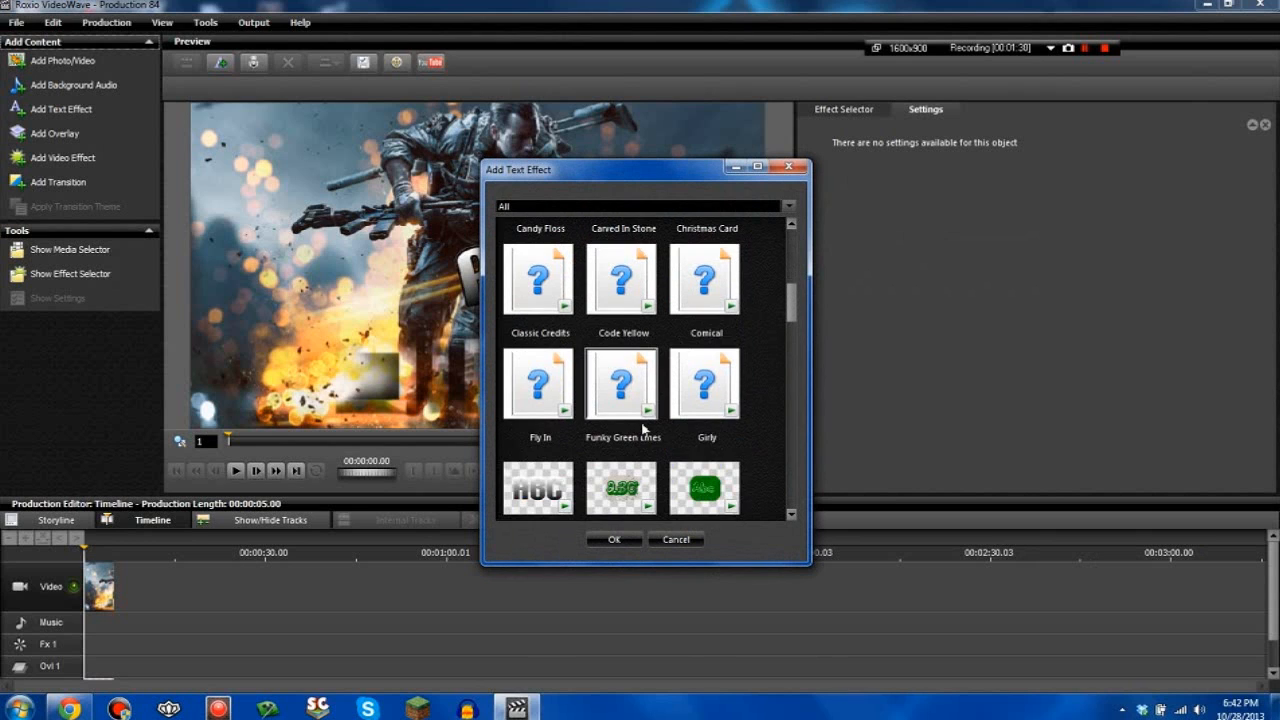
{"action": "scroll", "coordinate": [657, 423], "scroll_direction": "down", "scroll_amount": 8}
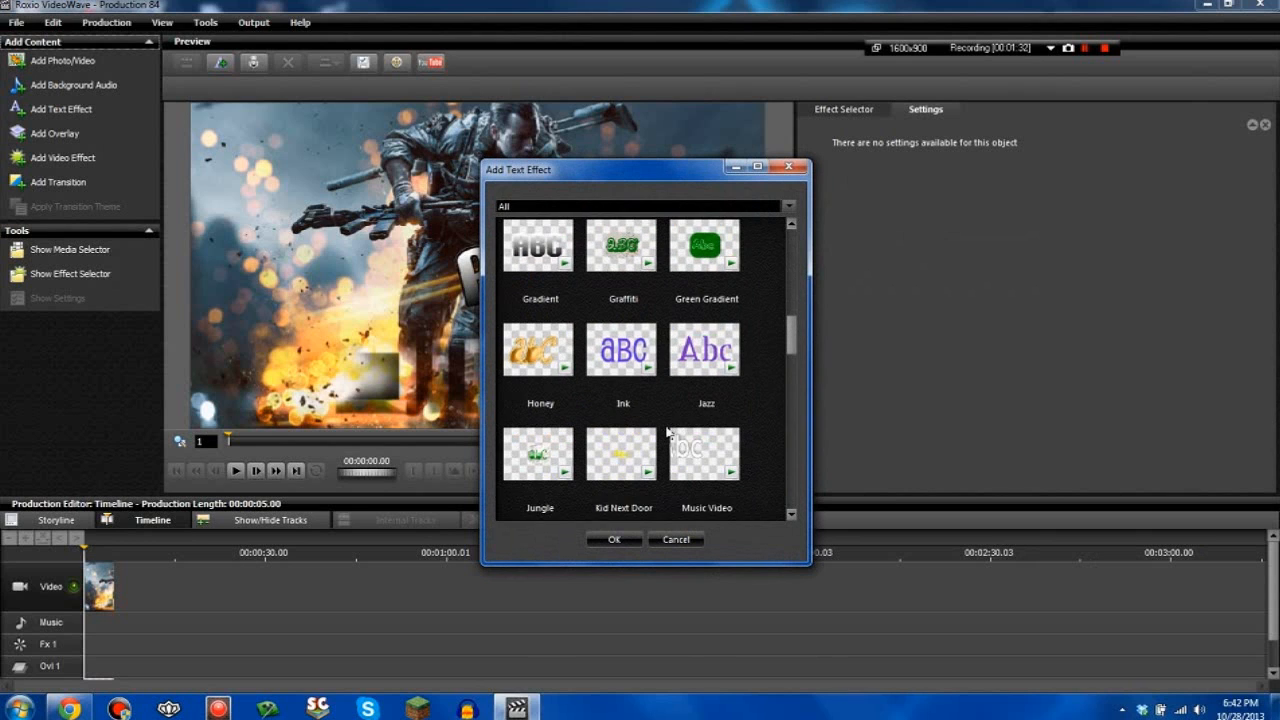
{"action": "scroll", "coordinate": [663, 427], "scroll_direction": "down", "scroll_amount": 7}
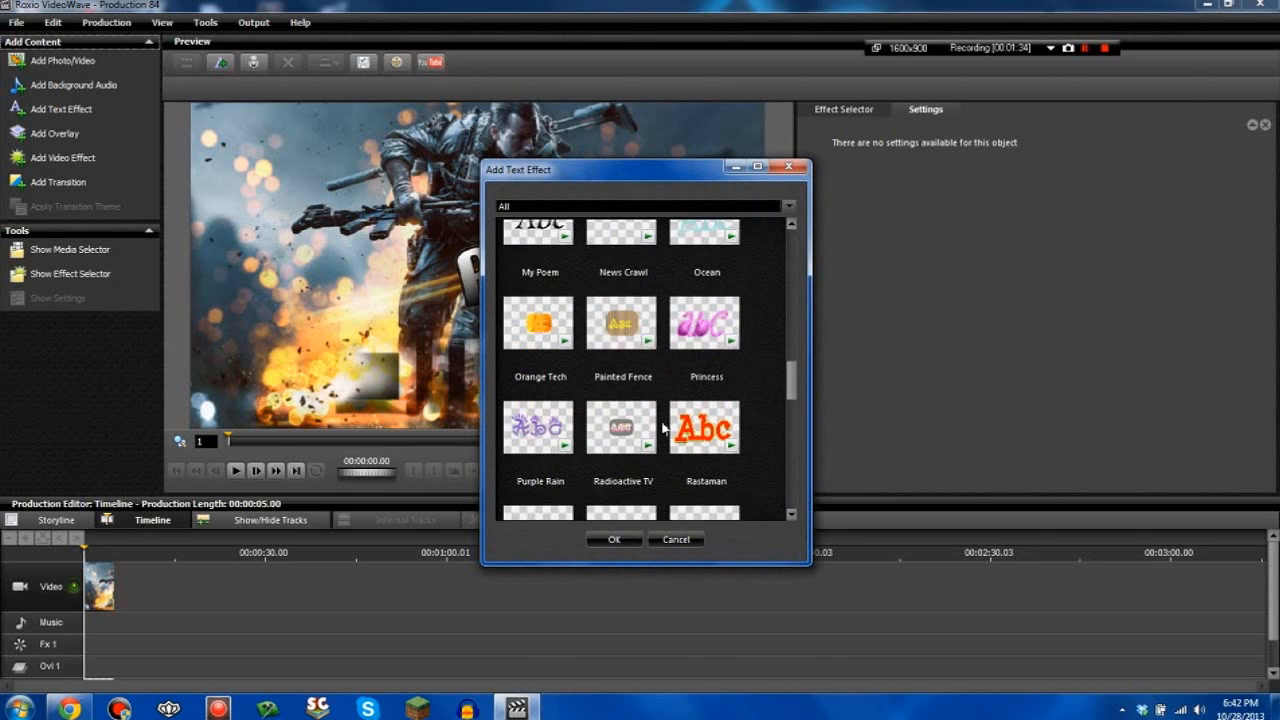
{"action": "scroll", "coordinate": [663, 430], "scroll_direction": "down", "scroll_amount": 8}
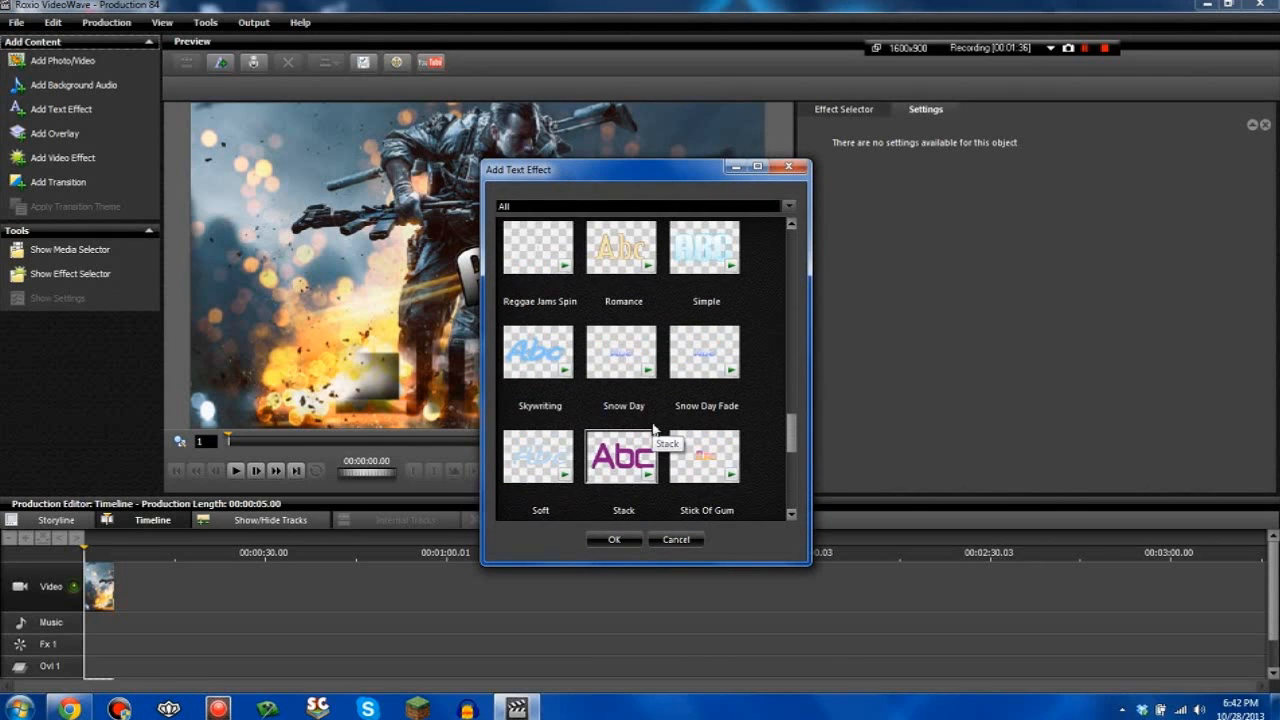
{"action": "scroll", "coordinate": [657, 430], "scroll_direction": "down", "scroll_amount": 6}
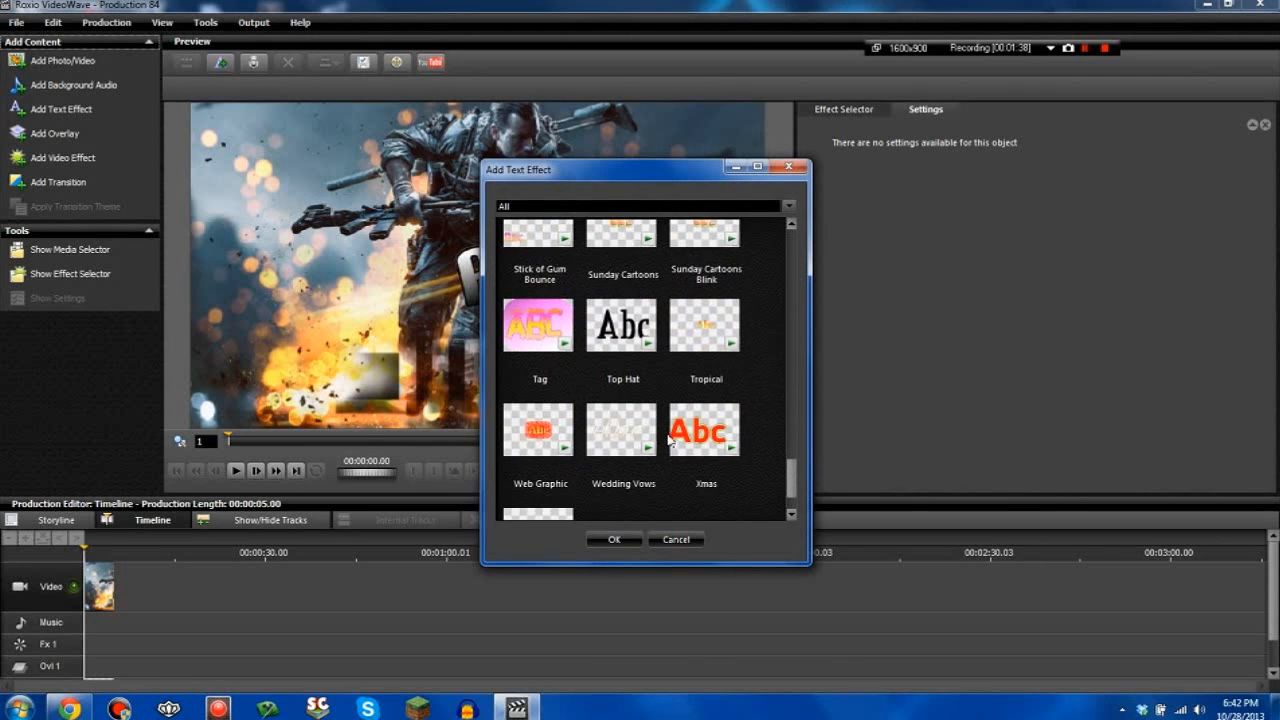
{"action": "scroll", "coordinate": [661, 438], "scroll_direction": "up", "scroll_amount": 14}
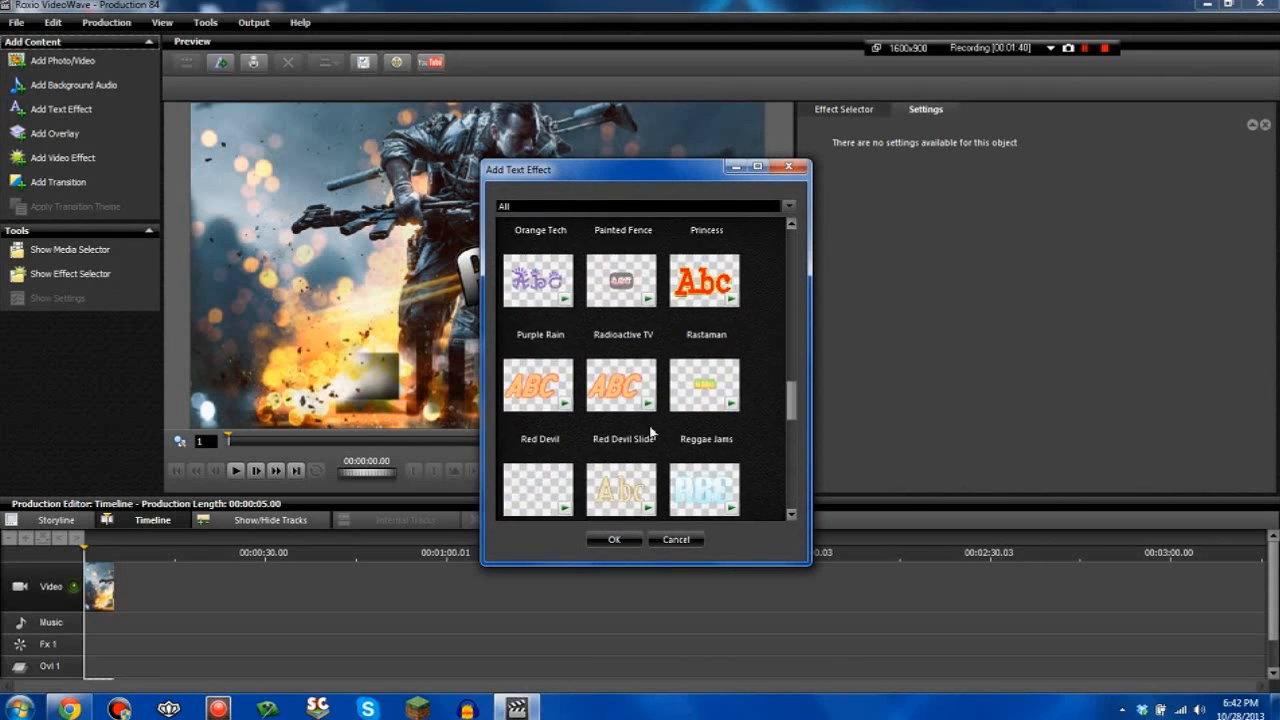
{"action": "scroll", "coordinate": [650, 435], "scroll_direction": "up", "scroll_amount": 10}
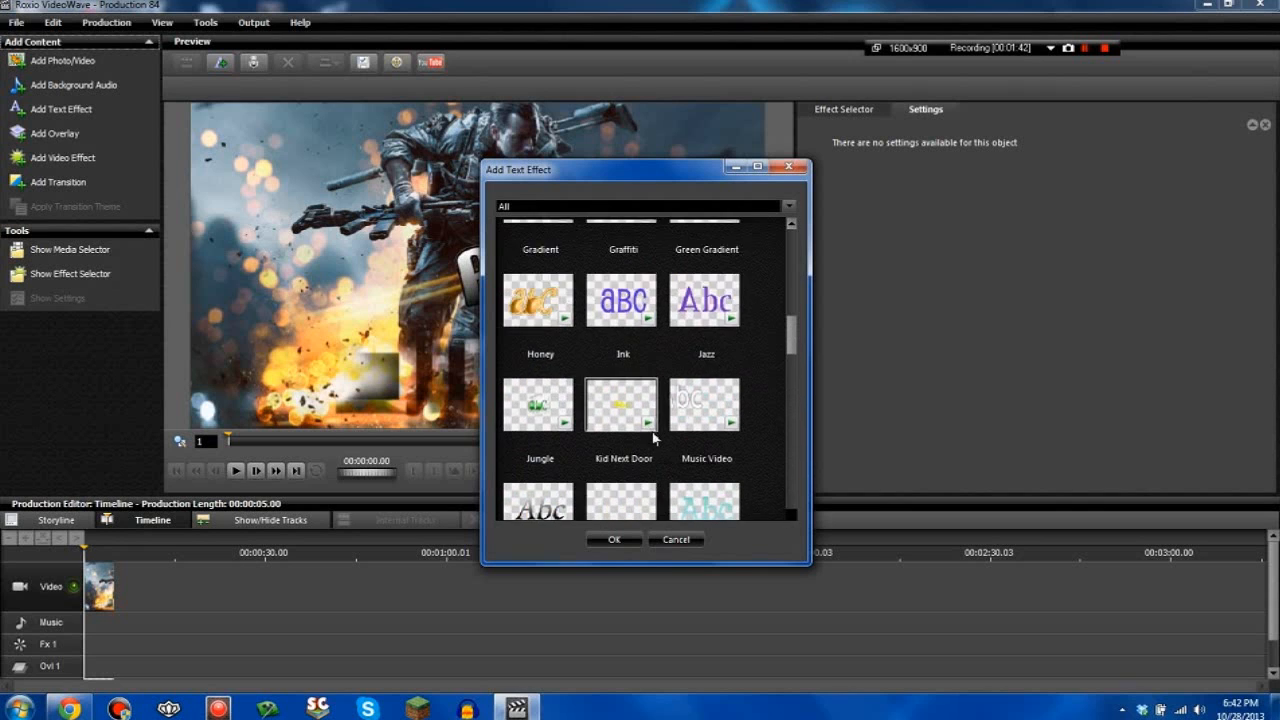
{"action": "scroll", "coordinate": [656, 441], "scroll_direction": "up", "scroll_amount": 8}
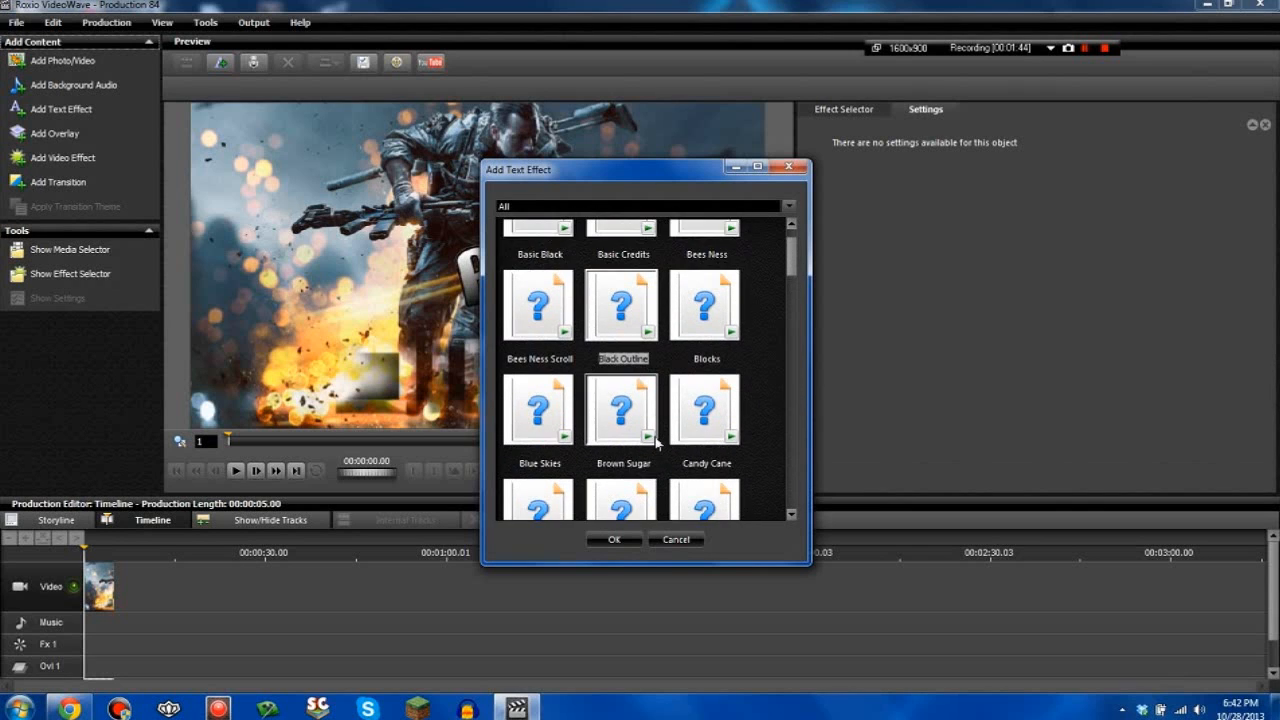
{"action": "double_click", "coordinate": [533, 318]}
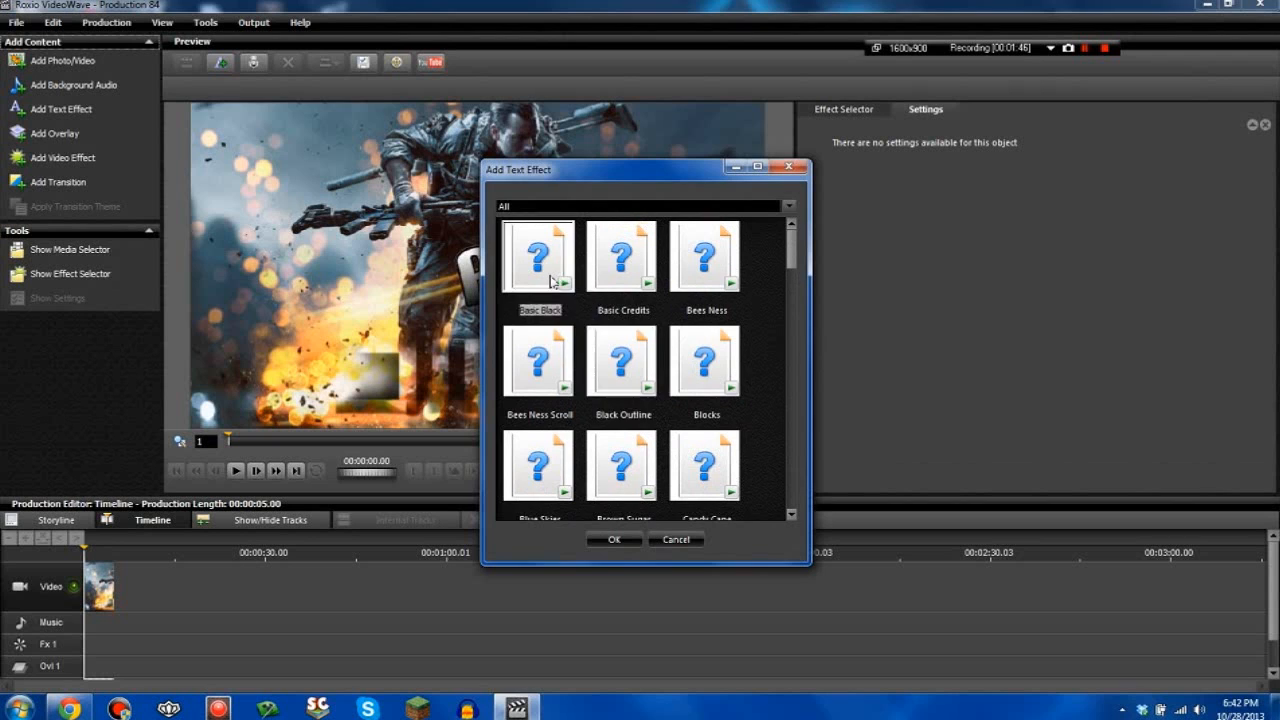
Step: Enter BATTLEFIELD 4 as the new text and move it to the upper-left part of the image
{"action": "type", "text": "B"}
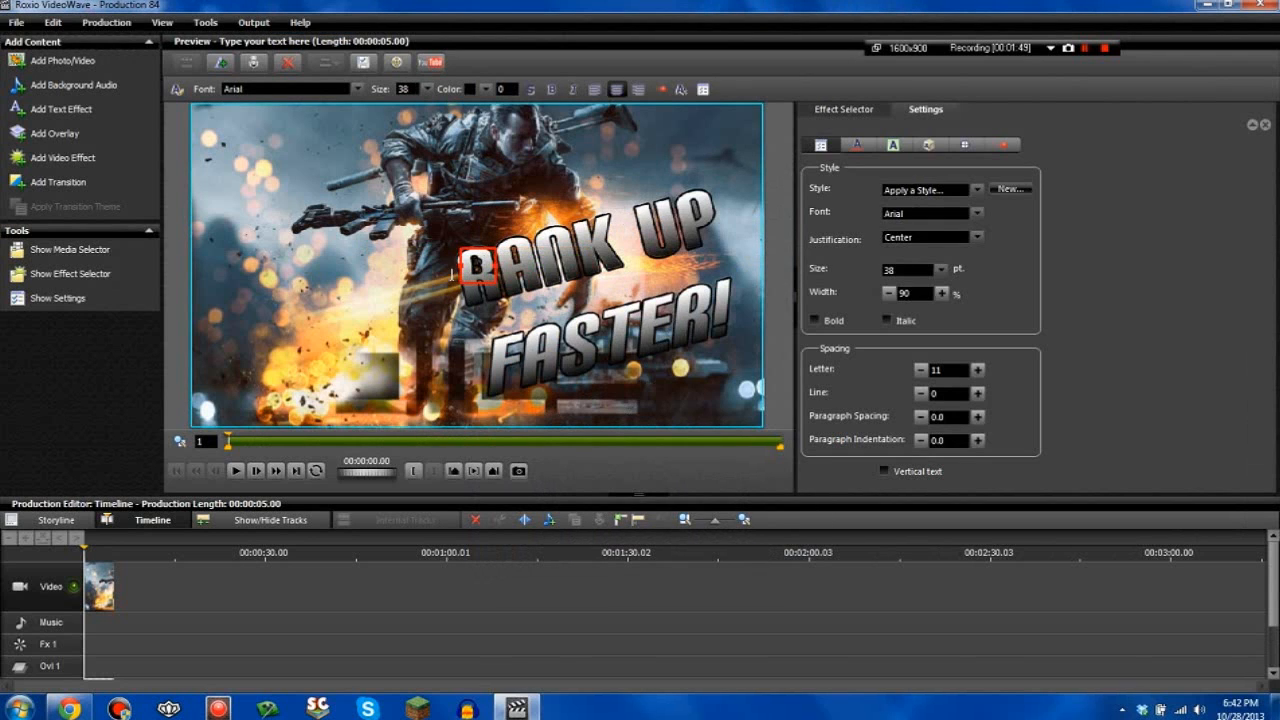
{"action": "type", "text": "ATTLEFIELD 3"}
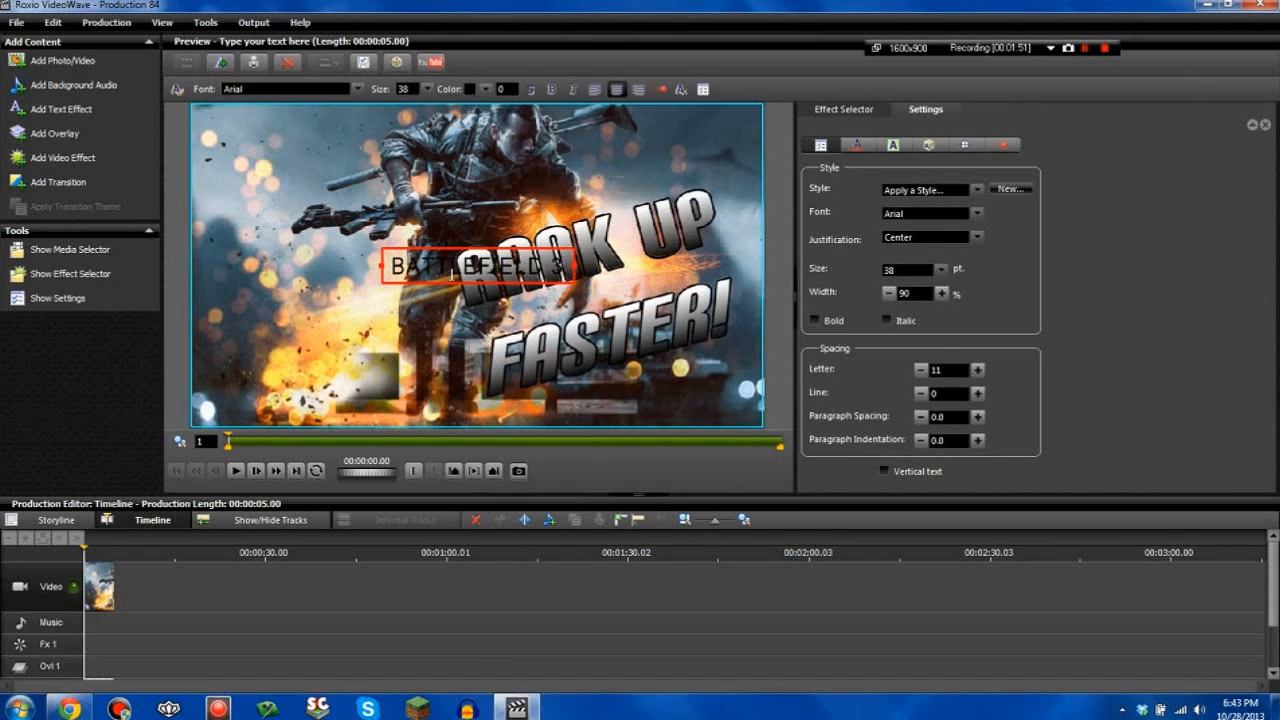
{"action": "key", "text": "BackSpace"}
{"action": "type", "text": "4"}
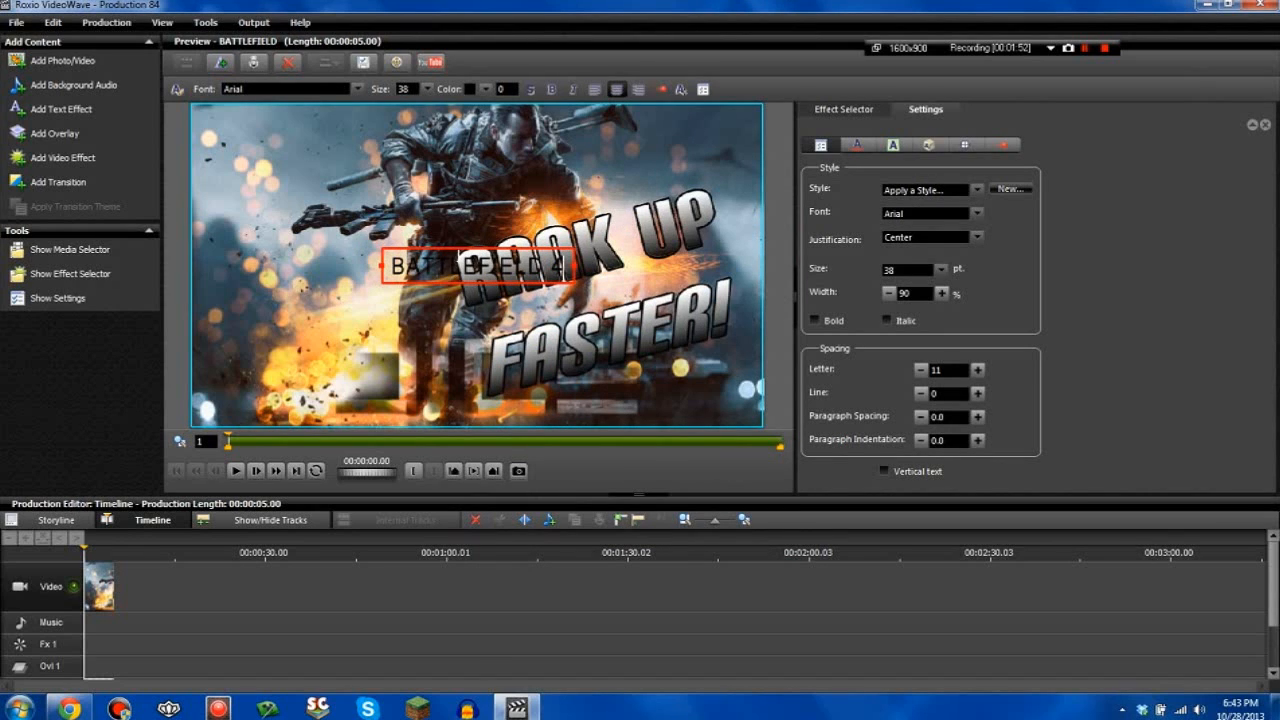
{"action": "left_click_drag", "start_coordinate": [465, 262], "coordinate": [304, 150]}
Step: Give the whole BATTLEFIELD 4 text a black edge and a drop shadow, and make it bold and italic
{"action": "right_click", "coordinate": [304, 150]}
{"action": "left_click", "coordinate": [350, 231]}
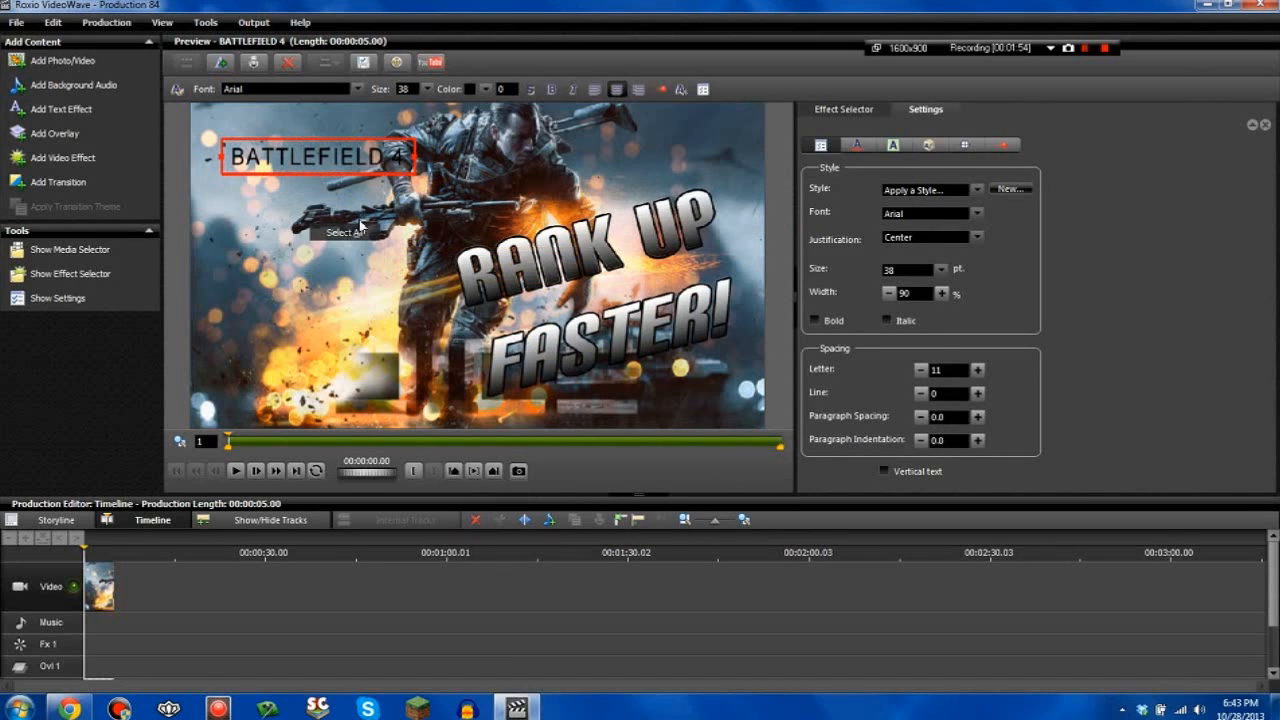
{"action": "left_click", "coordinate": [530, 89]}
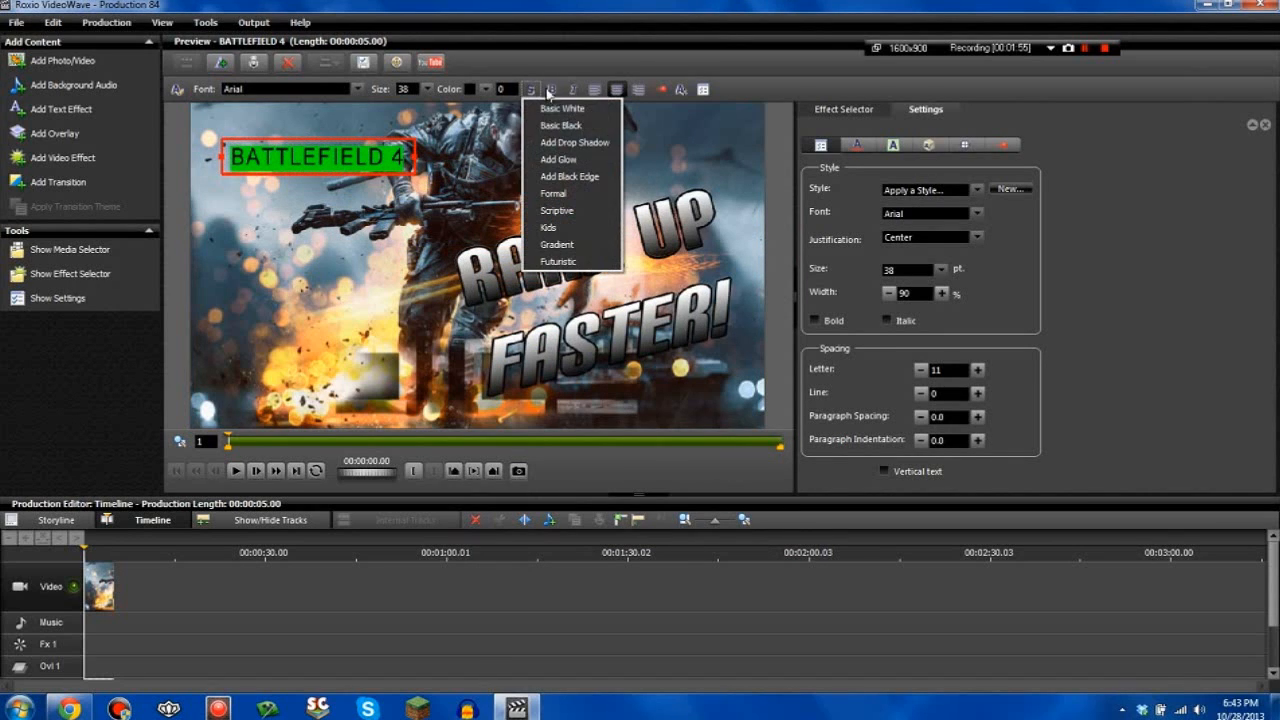
{"action": "left_click", "coordinate": [565, 176]}
{"action": "left_click", "coordinate": [530, 89]}
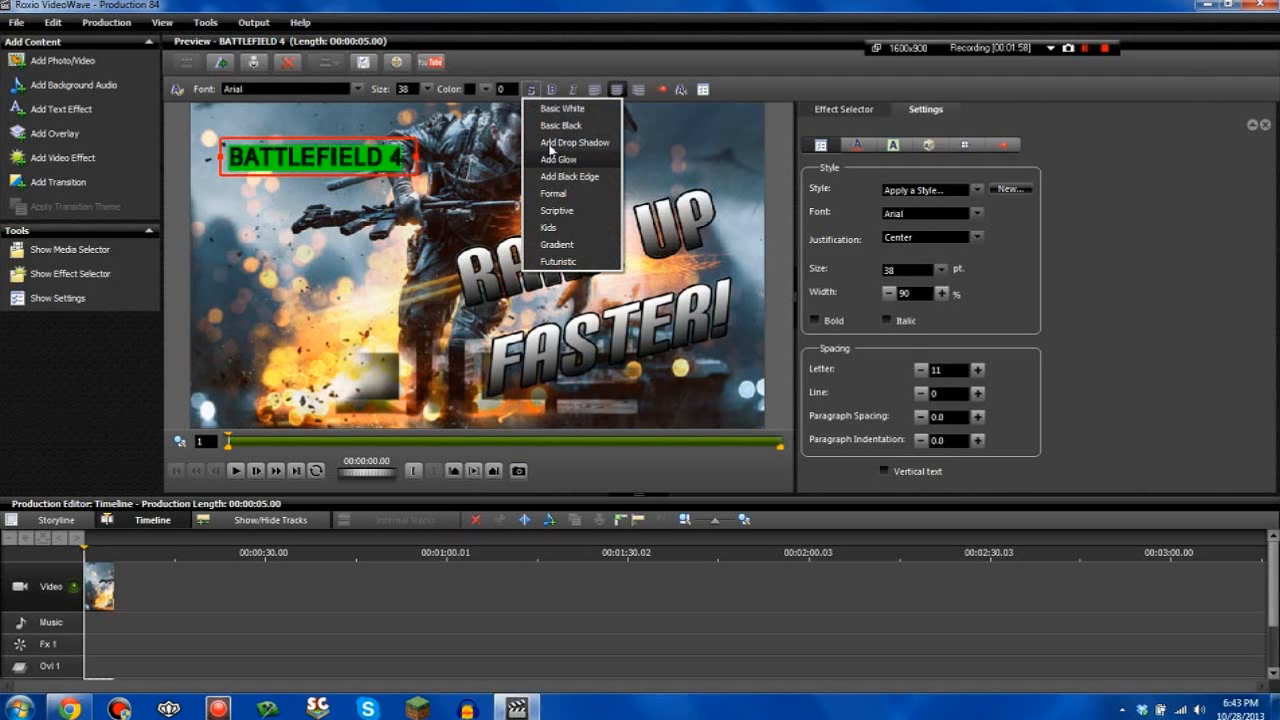
{"action": "left_click", "coordinate": [550, 144]}
{"action": "left_click", "coordinate": [551, 89]}
{"action": "left_click", "coordinate": [573, 89]}
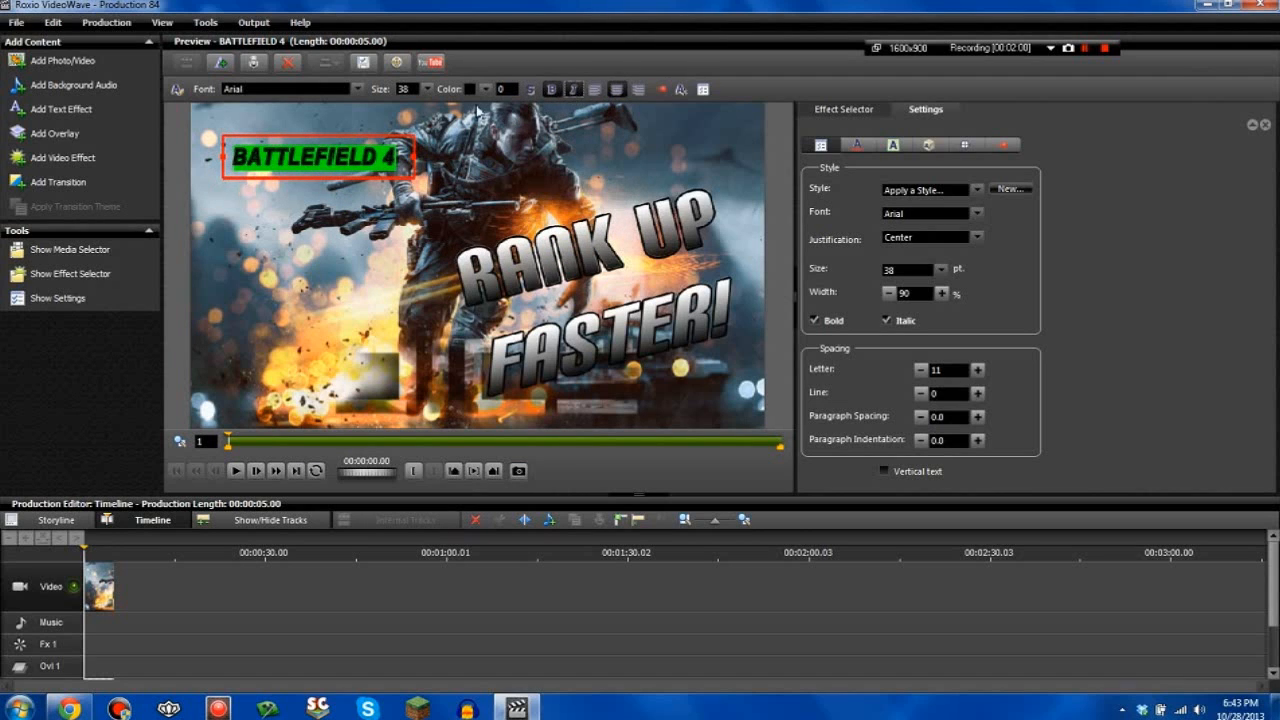
Step: Set the BATTLEFIELD 4 text to size 96 and position it across the upper part of the image
{"action": "left_click", "coordinate": [430, 89]}
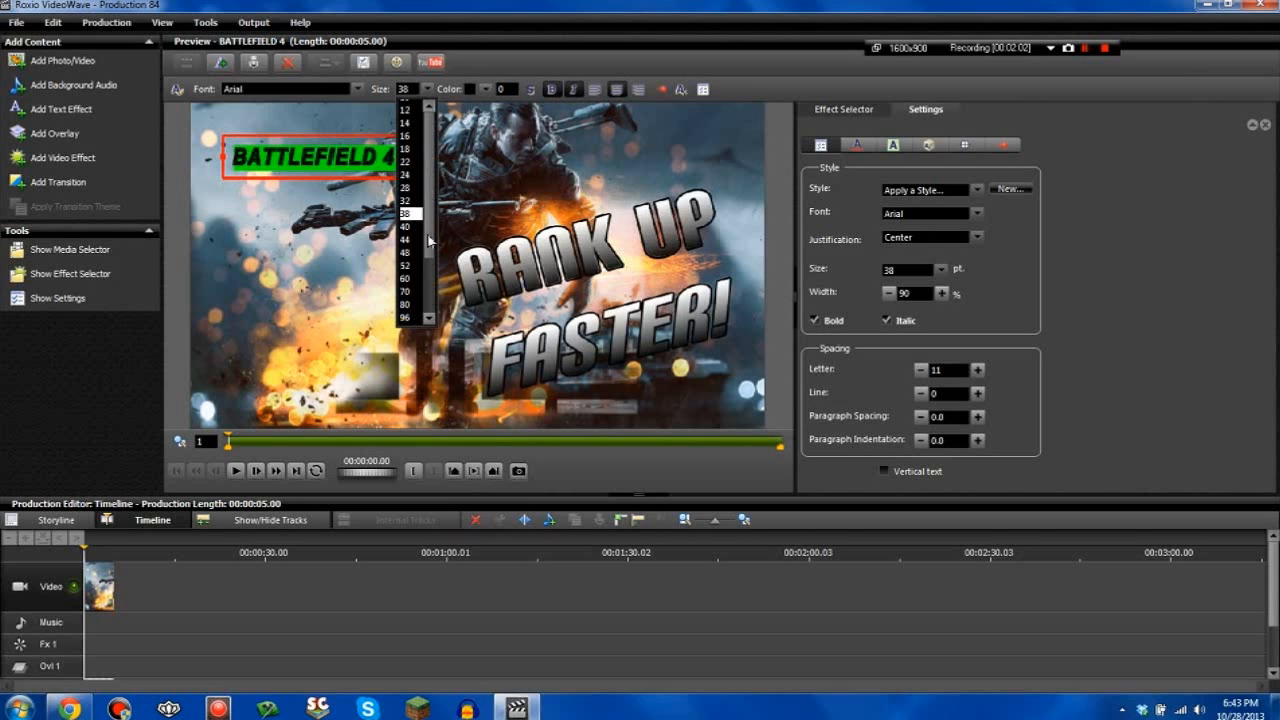
{"action": "left_click", "coordinate": [400, 258]}
{"action": "left_click_drag", "start_coordinate": [367, 204], "coordinate": [465, 204]}
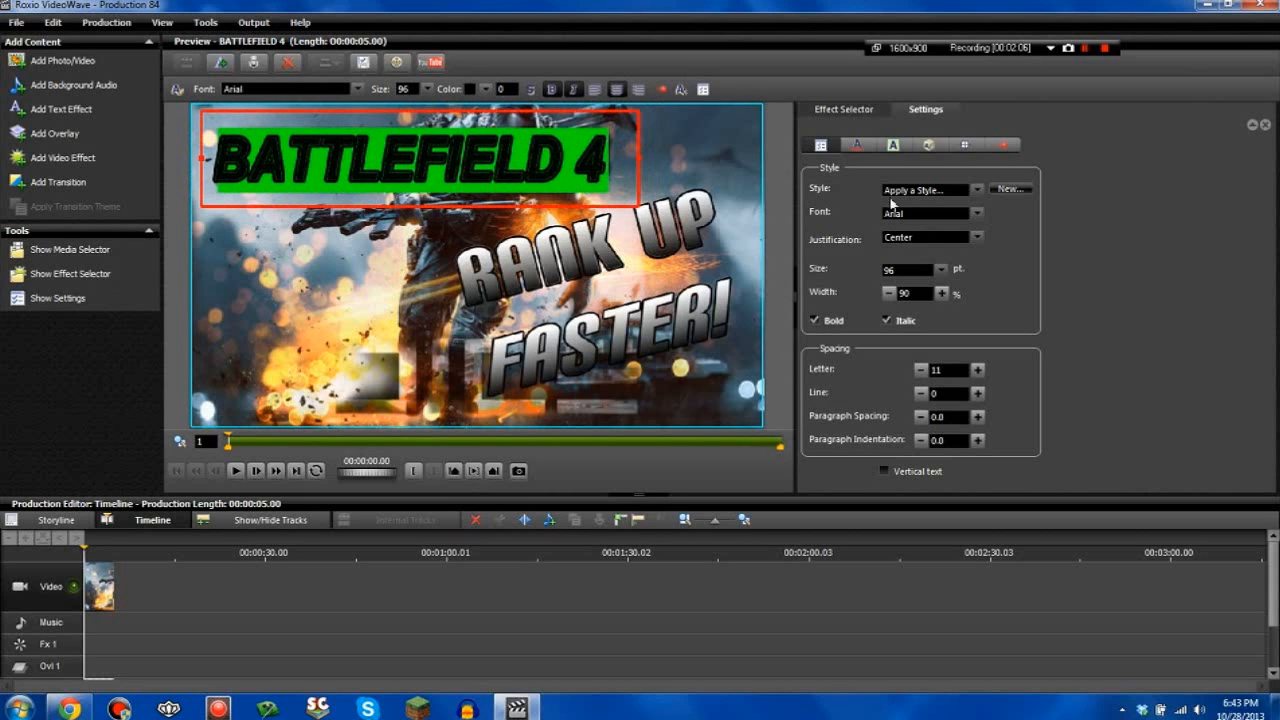
Step: Edit the BATTLEFIELD 4 text's gradient fill, making the first colour white, the fourth dark grey and the third blue
{"action": "left_click", "coordinate": [857, 144]}
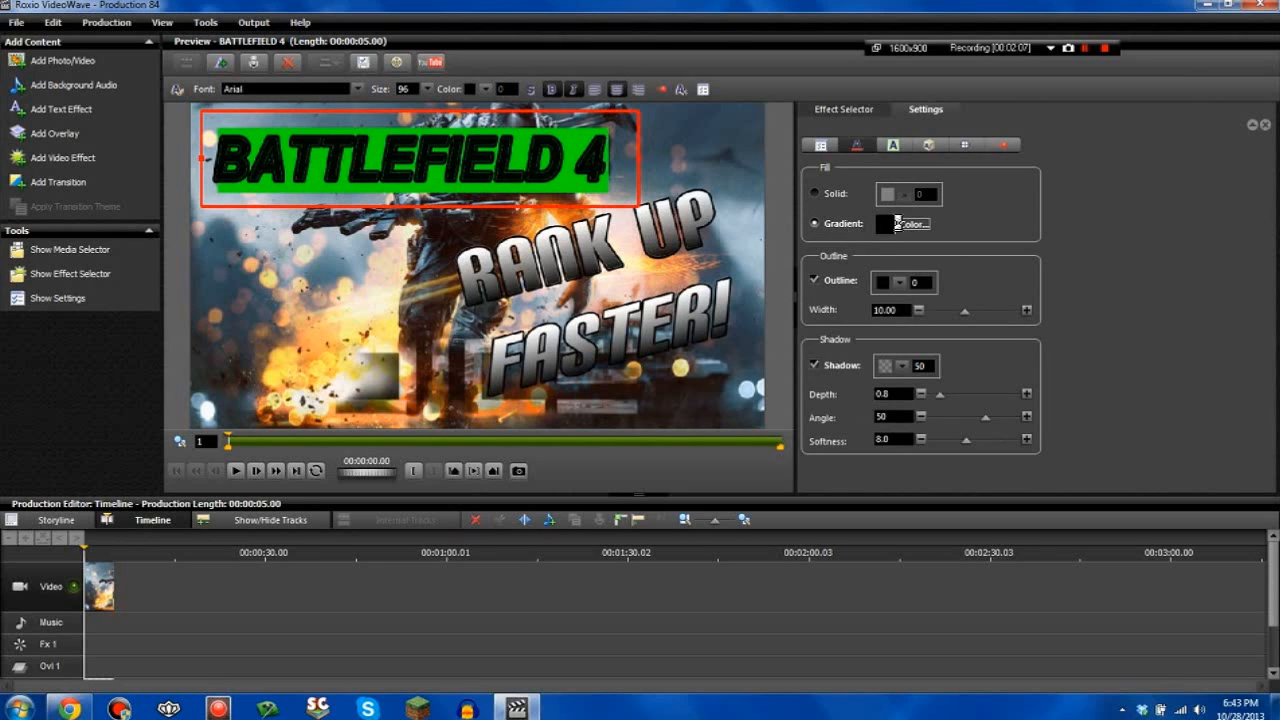
{"action": "left_click", "coordinate": [897, 223]}
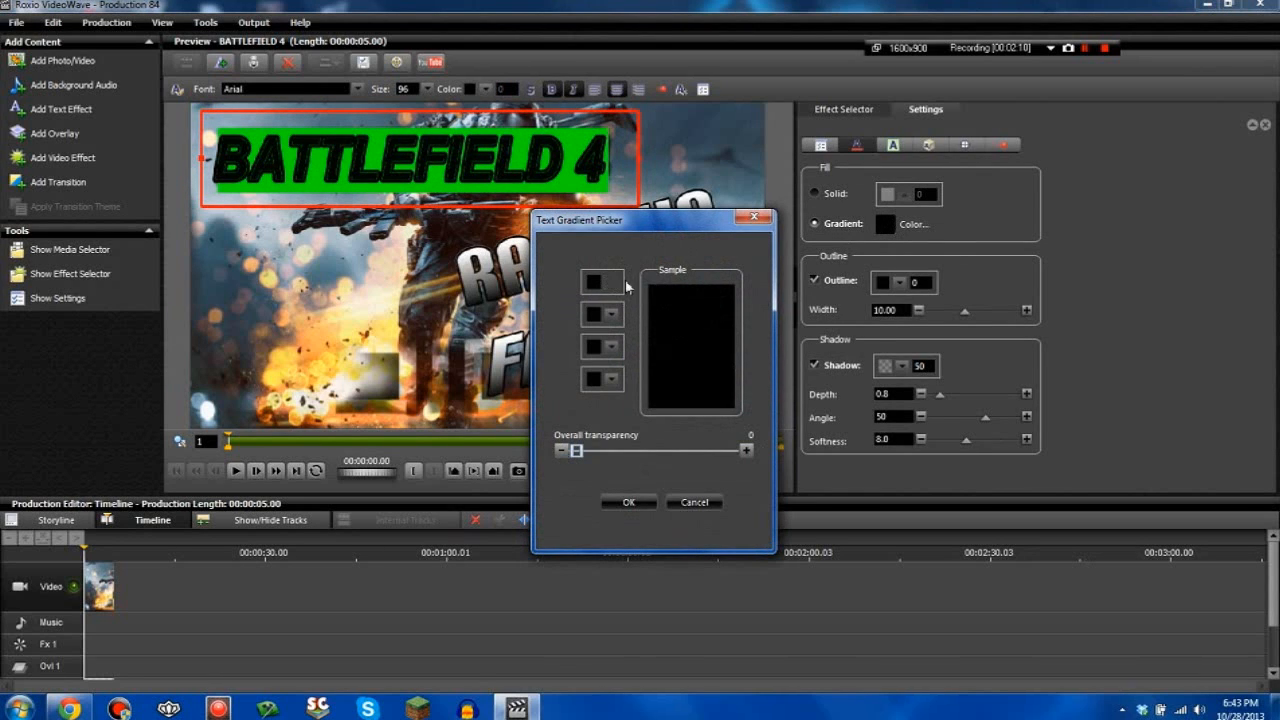
{"action": "left_click", "coordinate": [611, 282]}
{"action": "left_click", "coordinate": [505, 224]}
{"action": "left_click", "coordinate": [610, 377]}
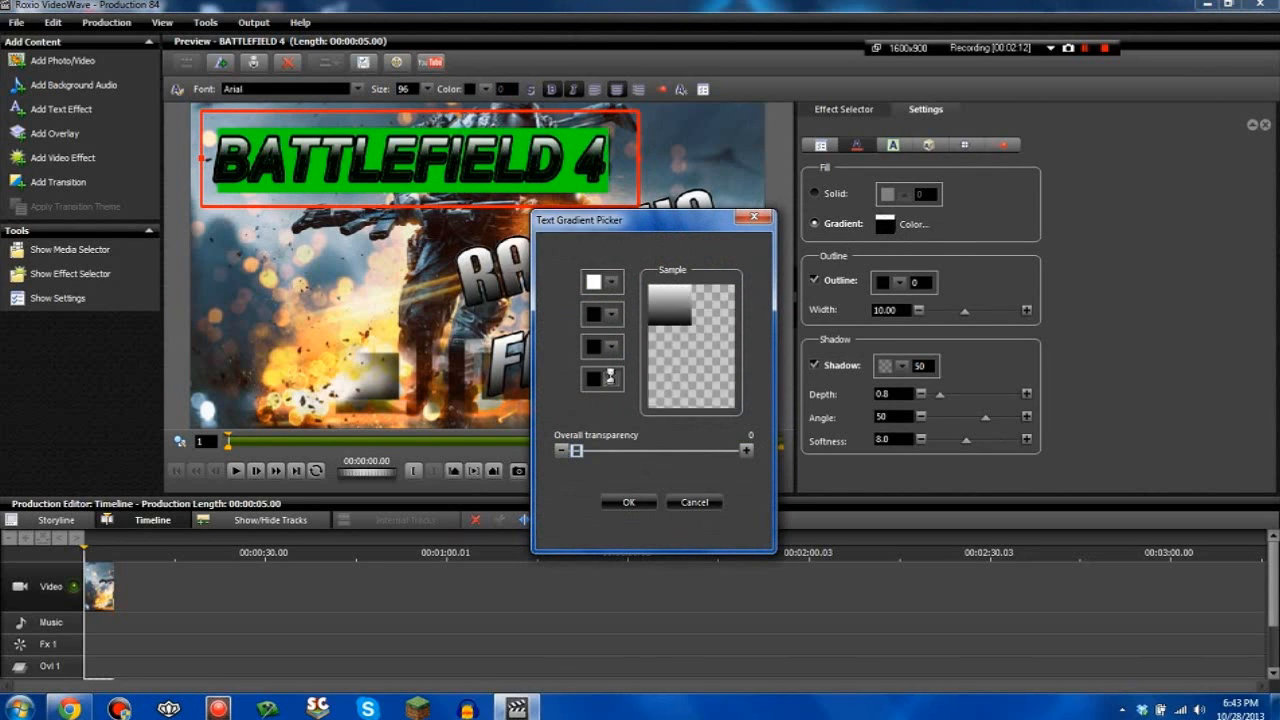
{"action": "left_click", "coordinate": [577, 340]}
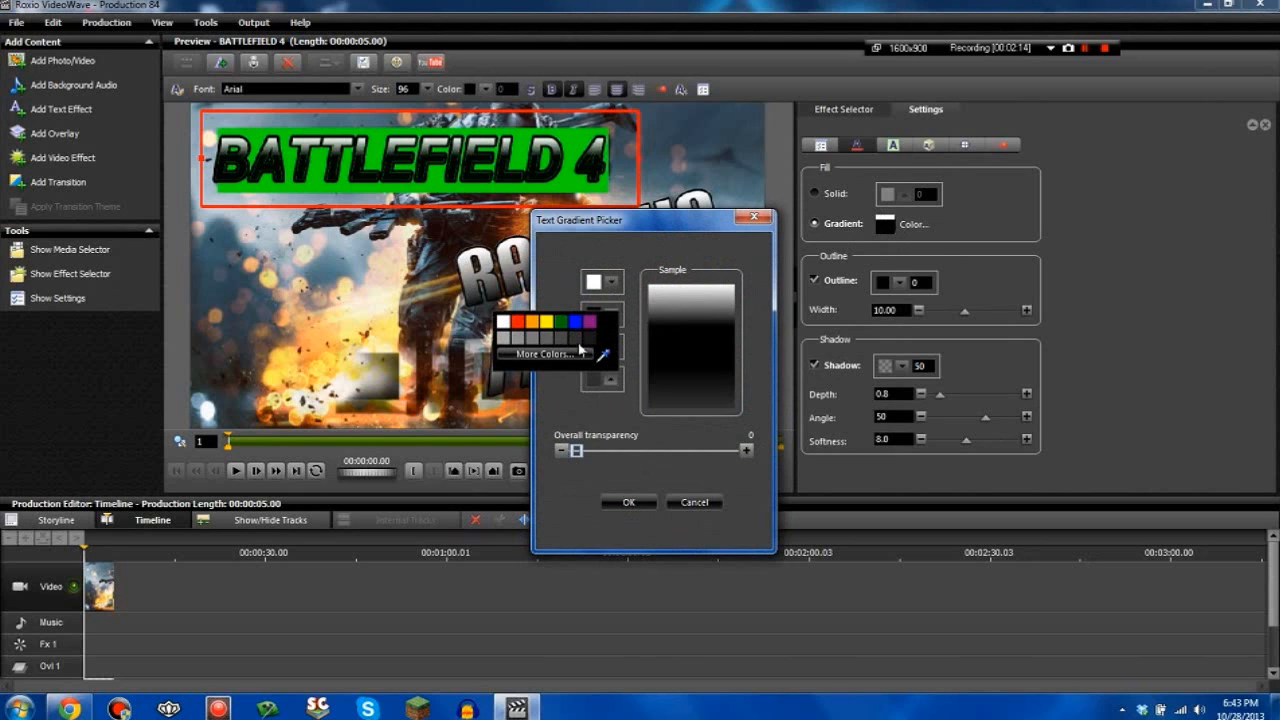
{"action": "left_click", "coordinate": [594, 284]}
{"action": "left_click", "coordinate": [575, 290]}
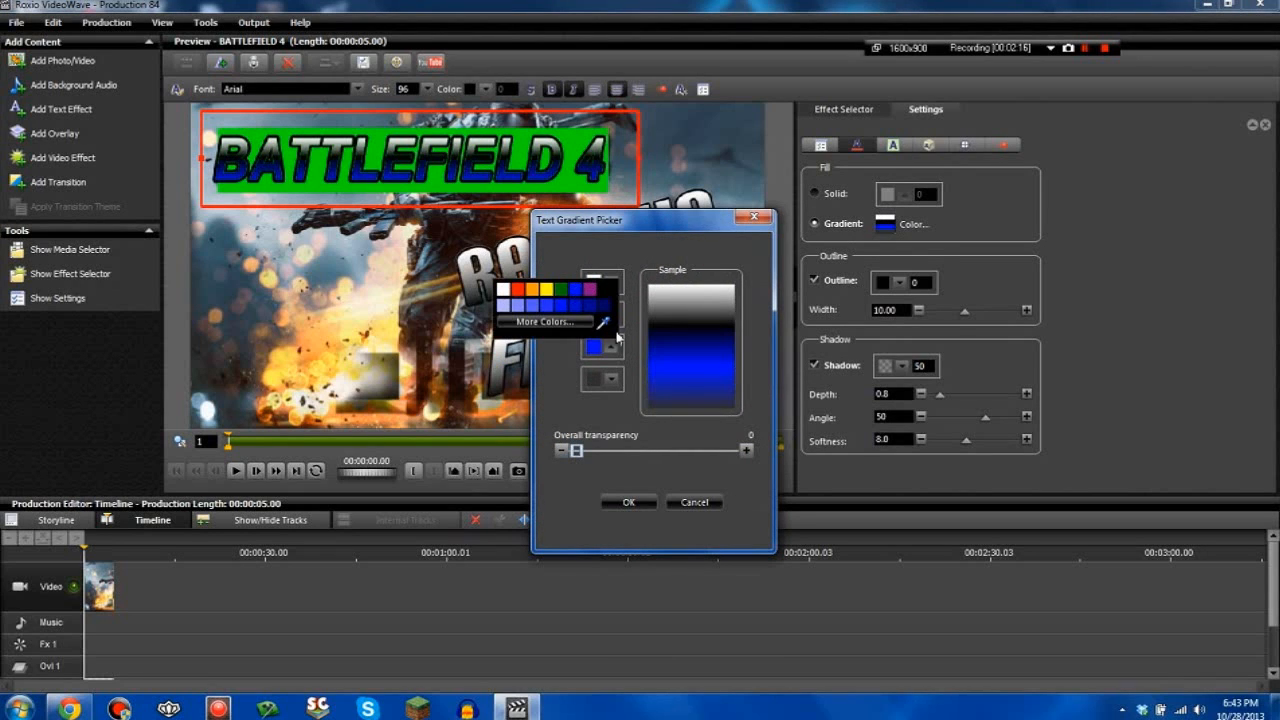
Step: Try white for the second gradient colour, settle on dark grey, and apply the gradient with an overall transparency of 9
{"action": "left_click", "coordinate": [611, 314]}
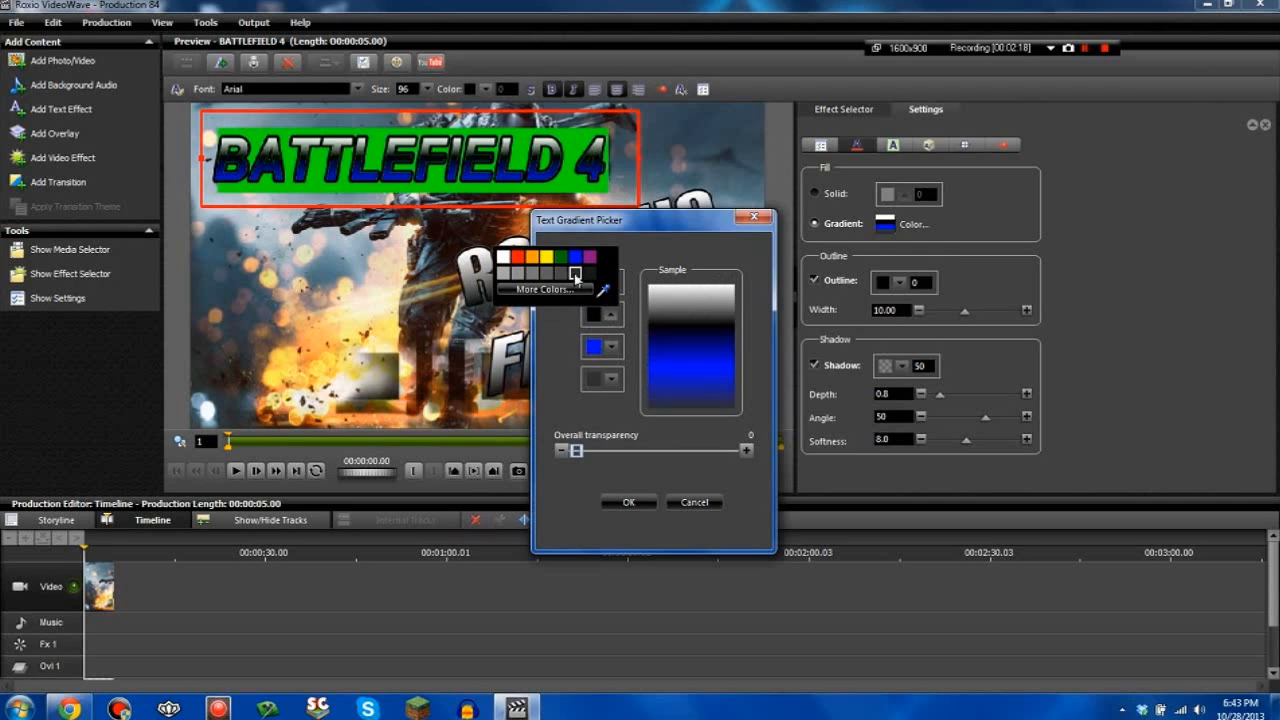
{"action": "left_click", "coordinate": [575, 274]}
{"action": "left_click", "coordinate": [504, 257]}
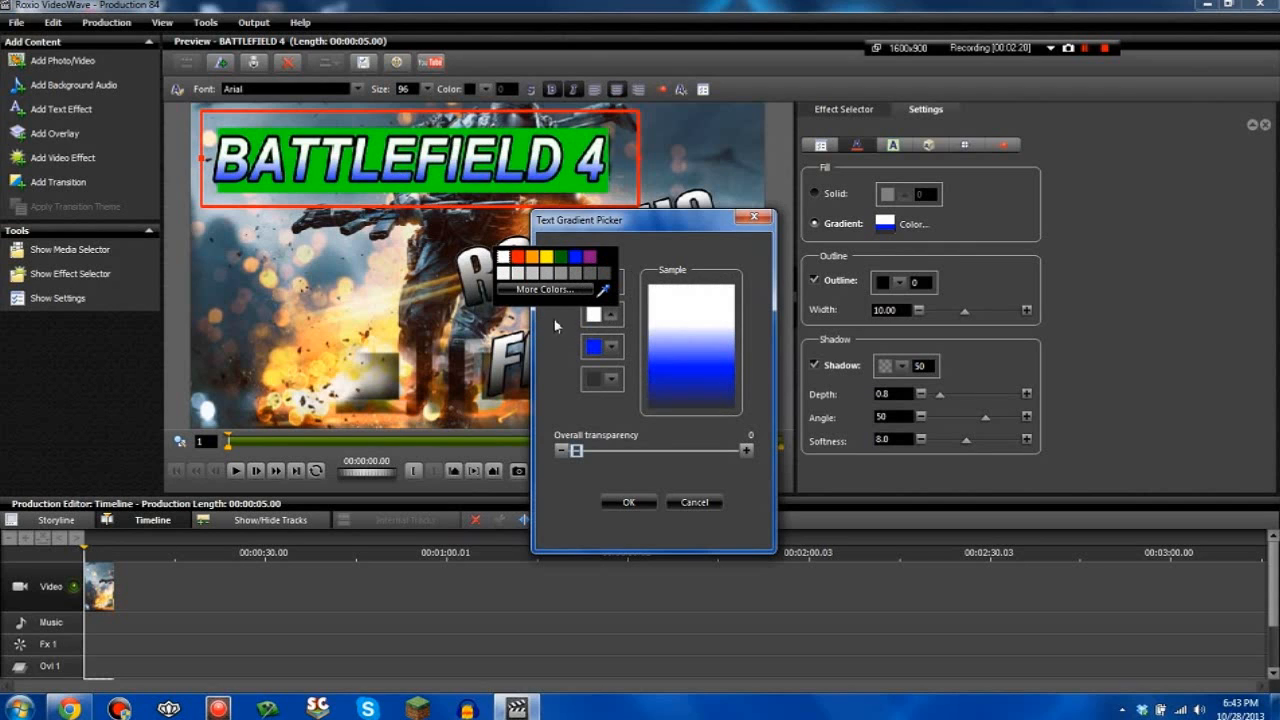
{"action": "left_click", "coordinate": [604, 258]}
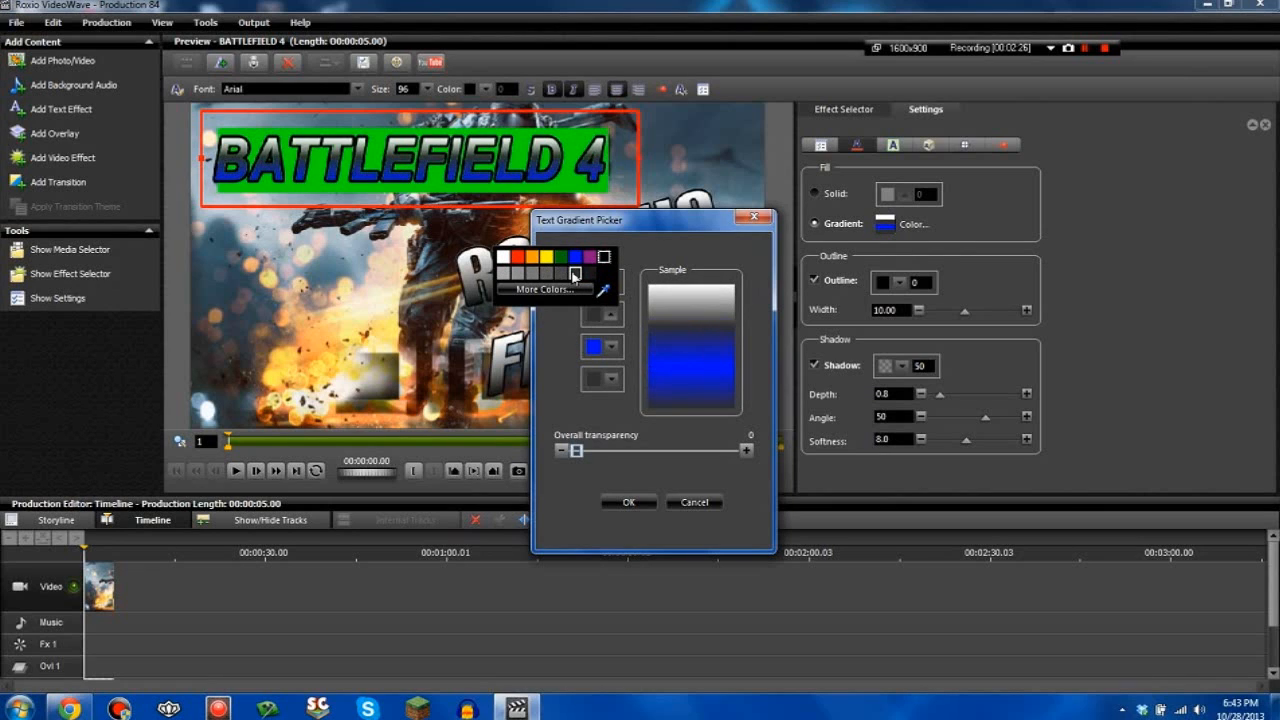
{"action": "left_click", "coordinate": [622, 426]}
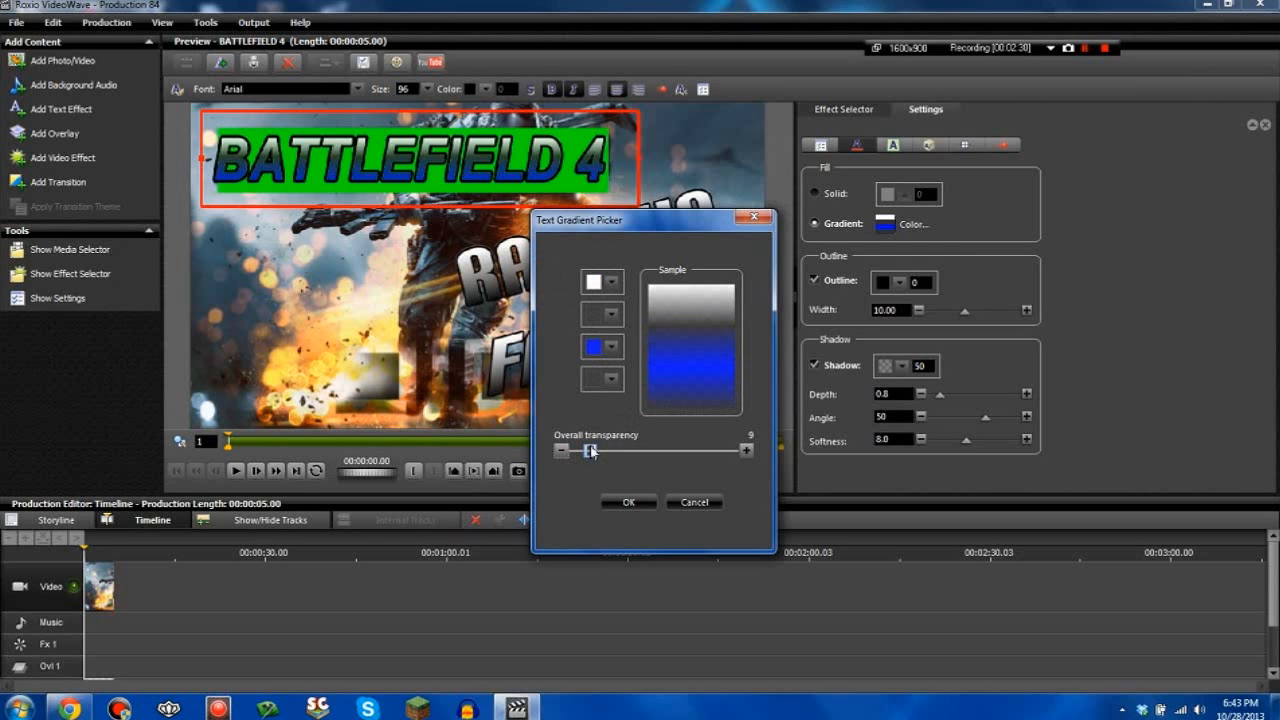
{"action": "left_click", "coordinate": [627, 502]}
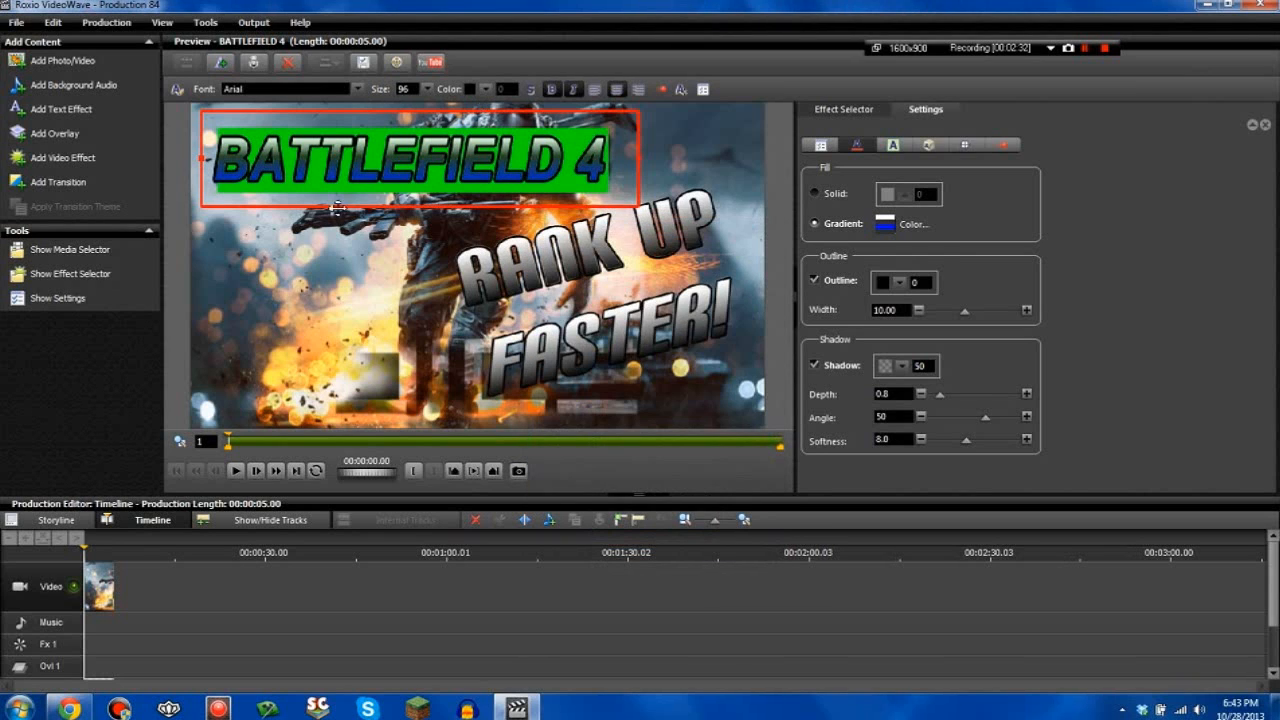
{"action": "left_click_drag", "start_coordinate": [325, 205], "coordinate": [323, 207]}
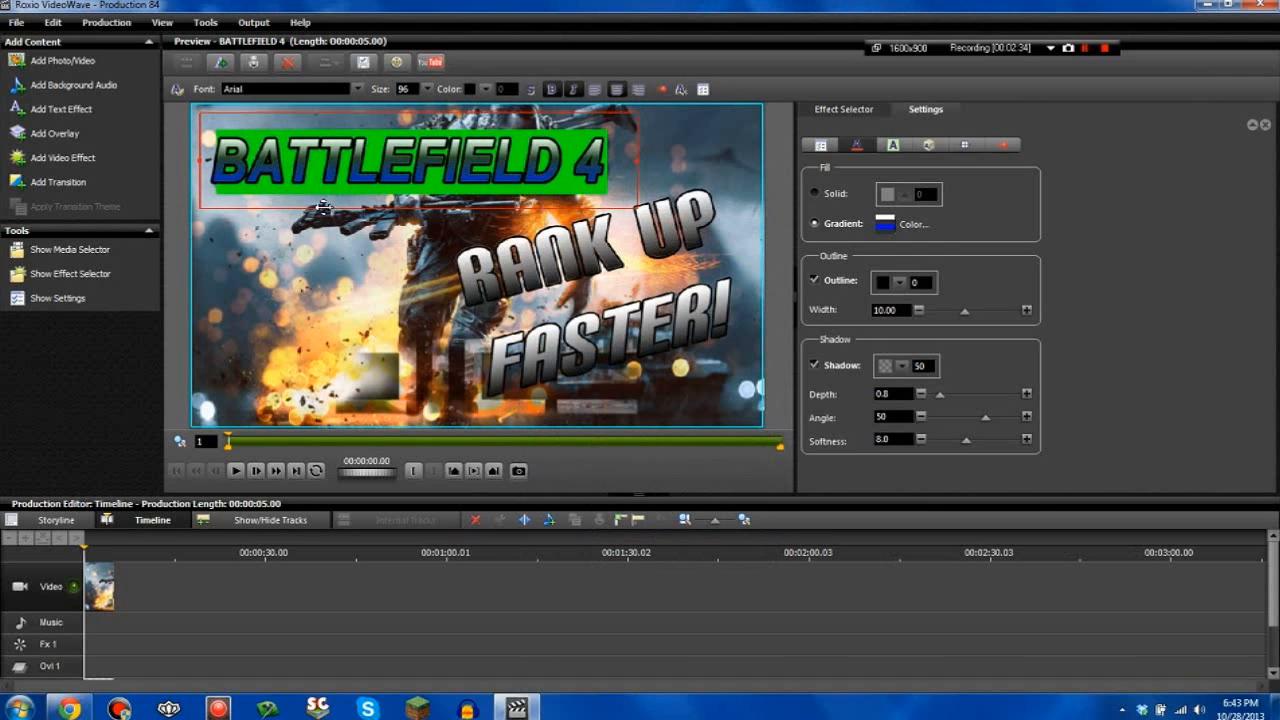
{"action": "left_click", "coordinate": [304, 288]}
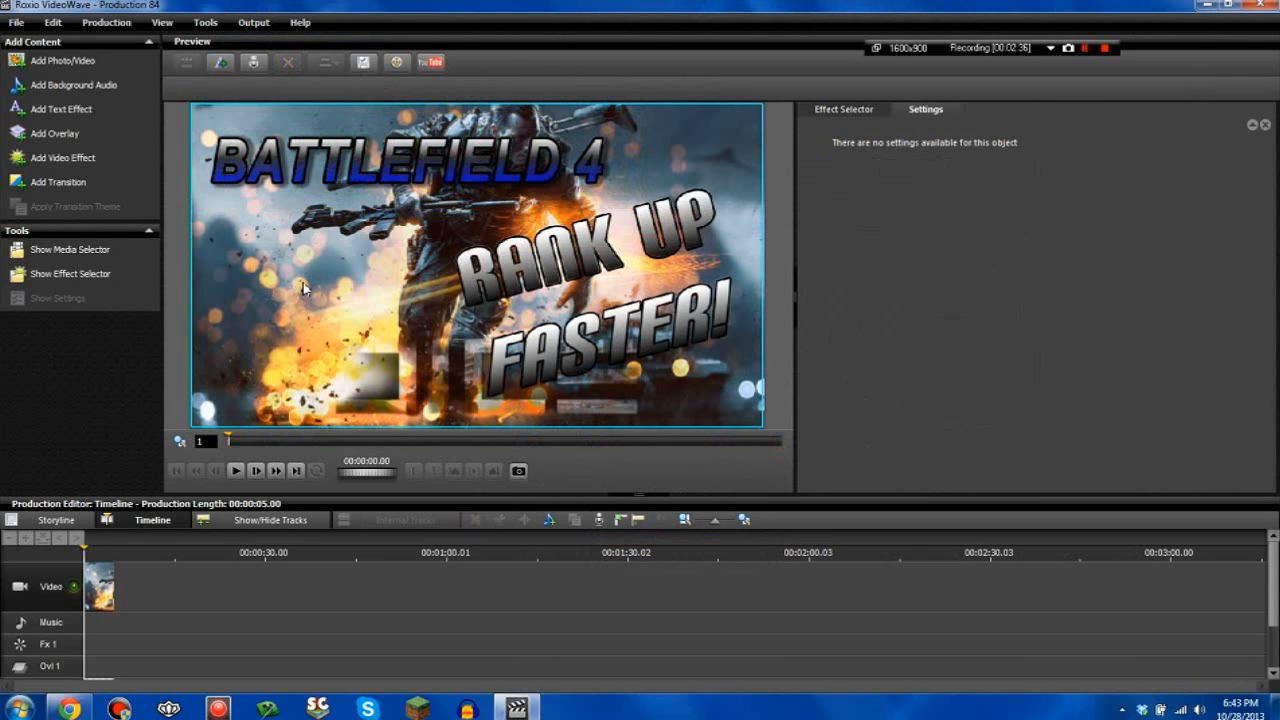
Step: Select all of the RANK UP FASTER! text and add a black edge to it
{"action": "left_click", "coordinate": [519, 381]}
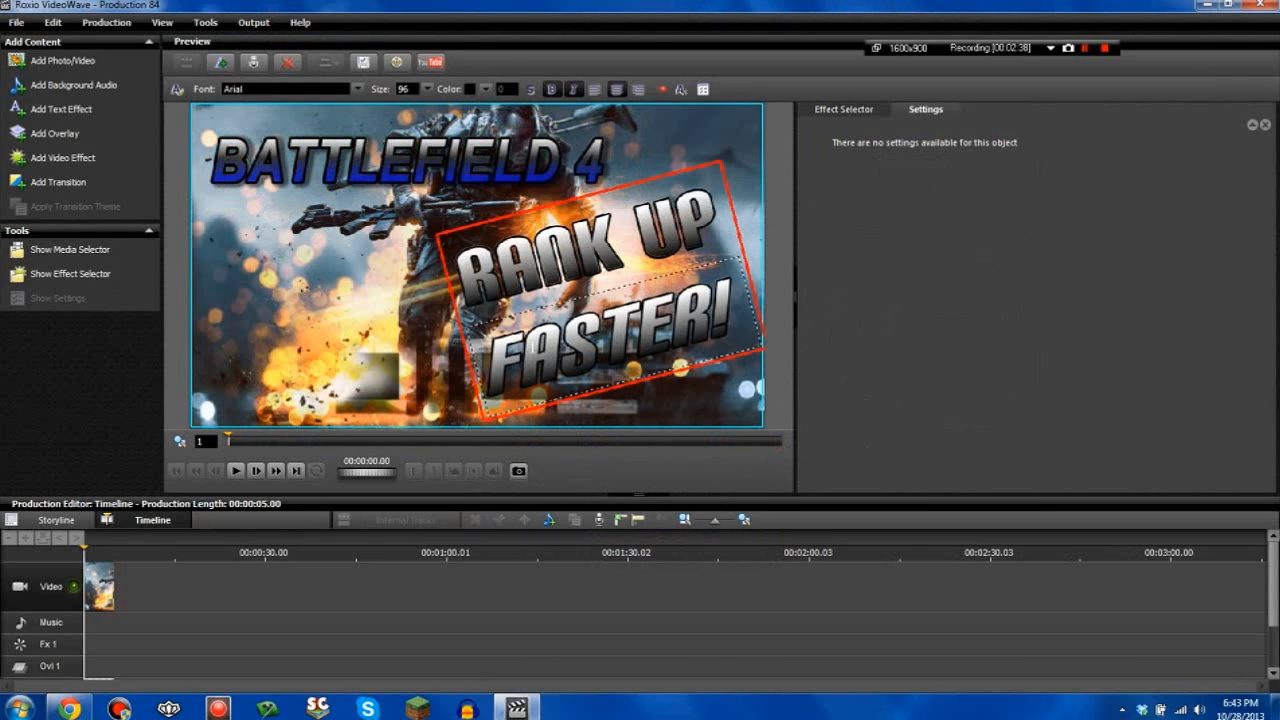
{"action": "right_click", "coordinate": [527, 345]}
{"action": "left_click", "coordinate": [565, 427]}
{"action": "left_click", "coordinate": [534, 91]}
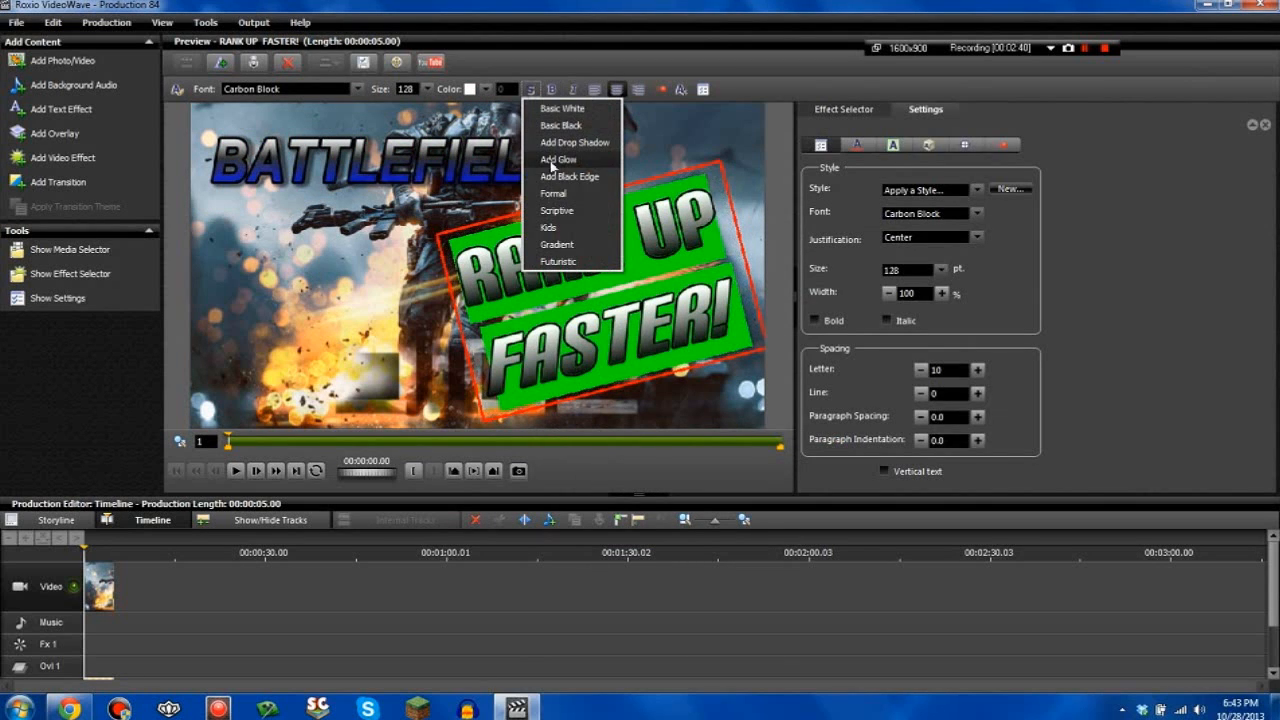
{"action": "left_click", "coordinate": [551, 176]}
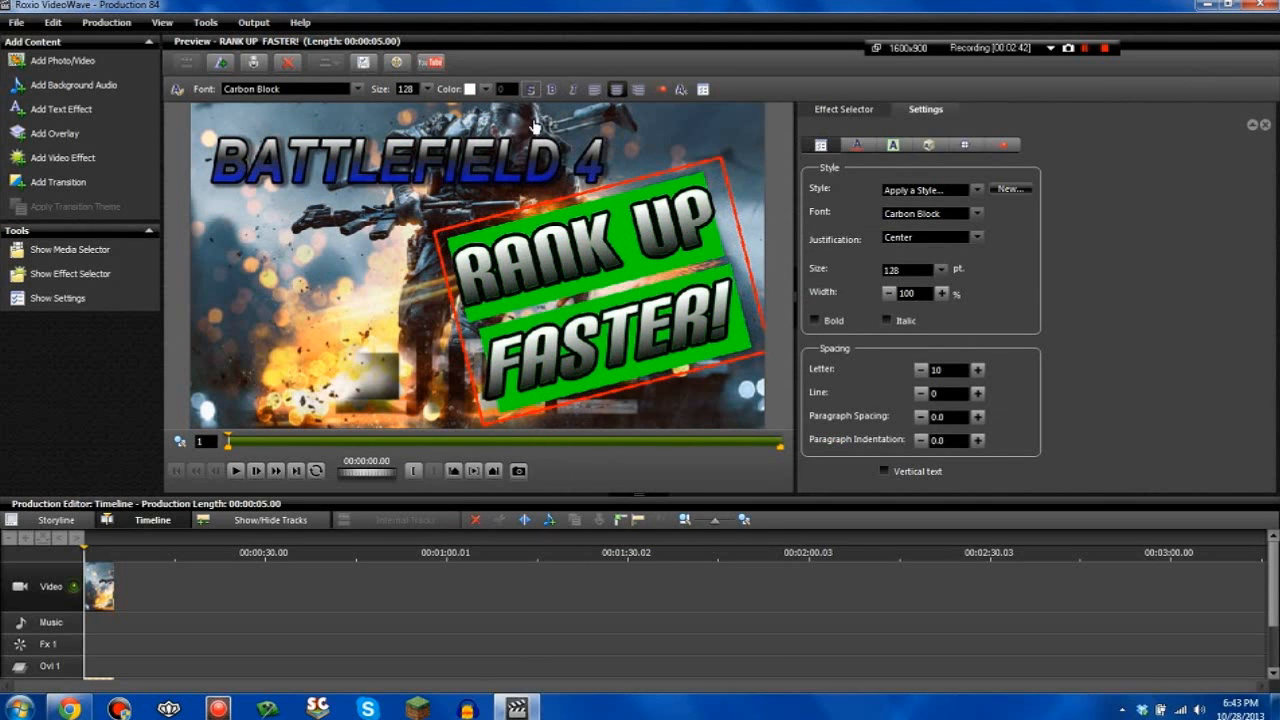
{"action": "left_click", "coordinate": [535, 90]}
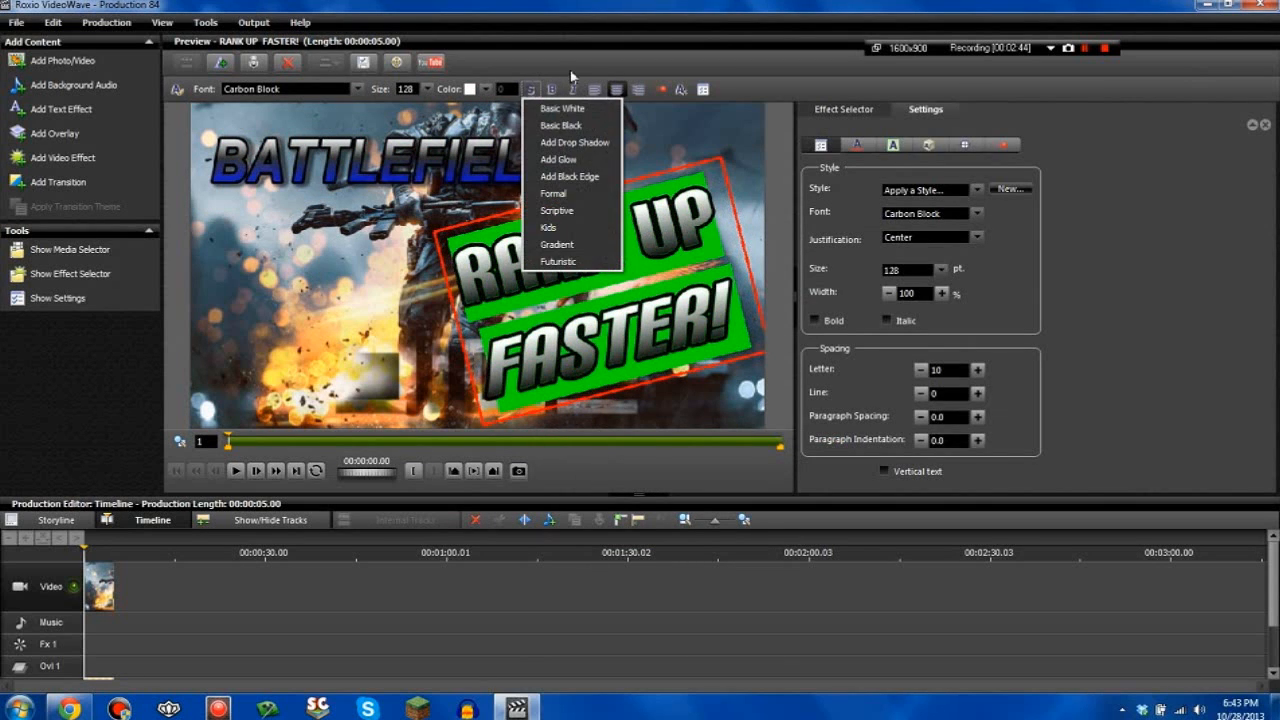
{"action": "left_click", "coordinate": [571, 76]}
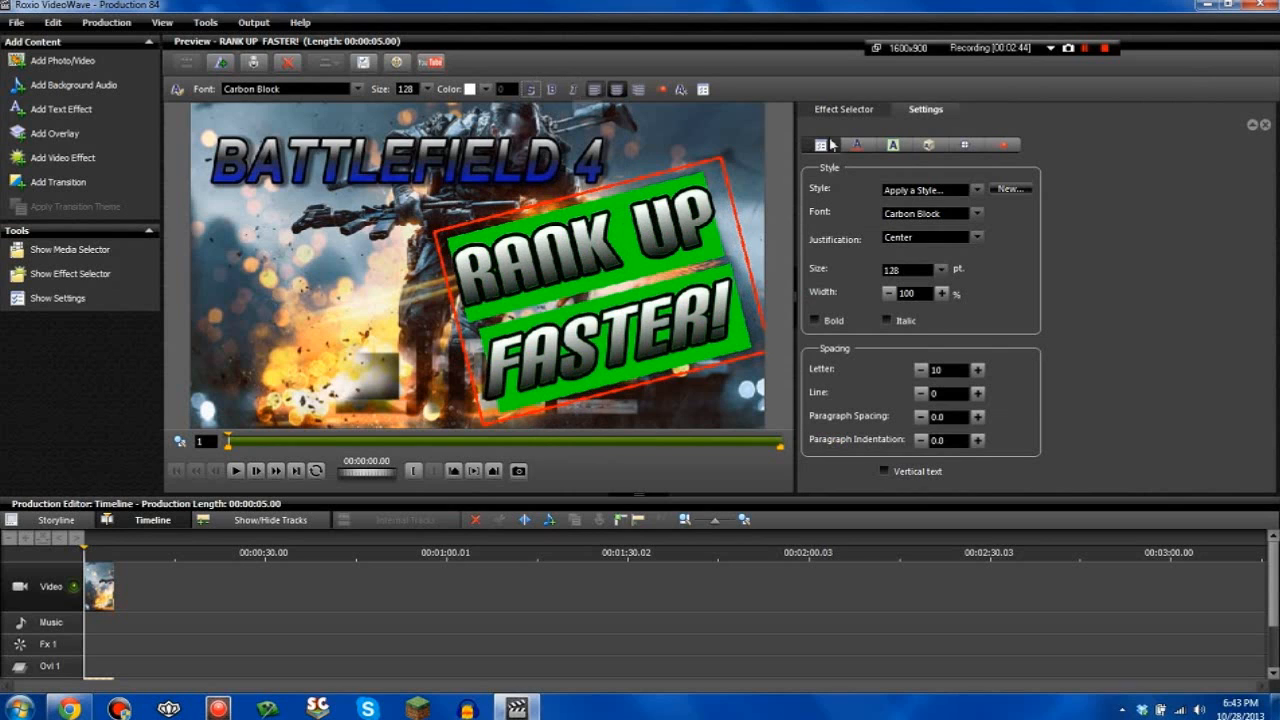
Step: Nudge the RANK UP FASTER! text slightly to the right in the image and deselect it
{"action": "left_click", "coordinate": [958, 147]}
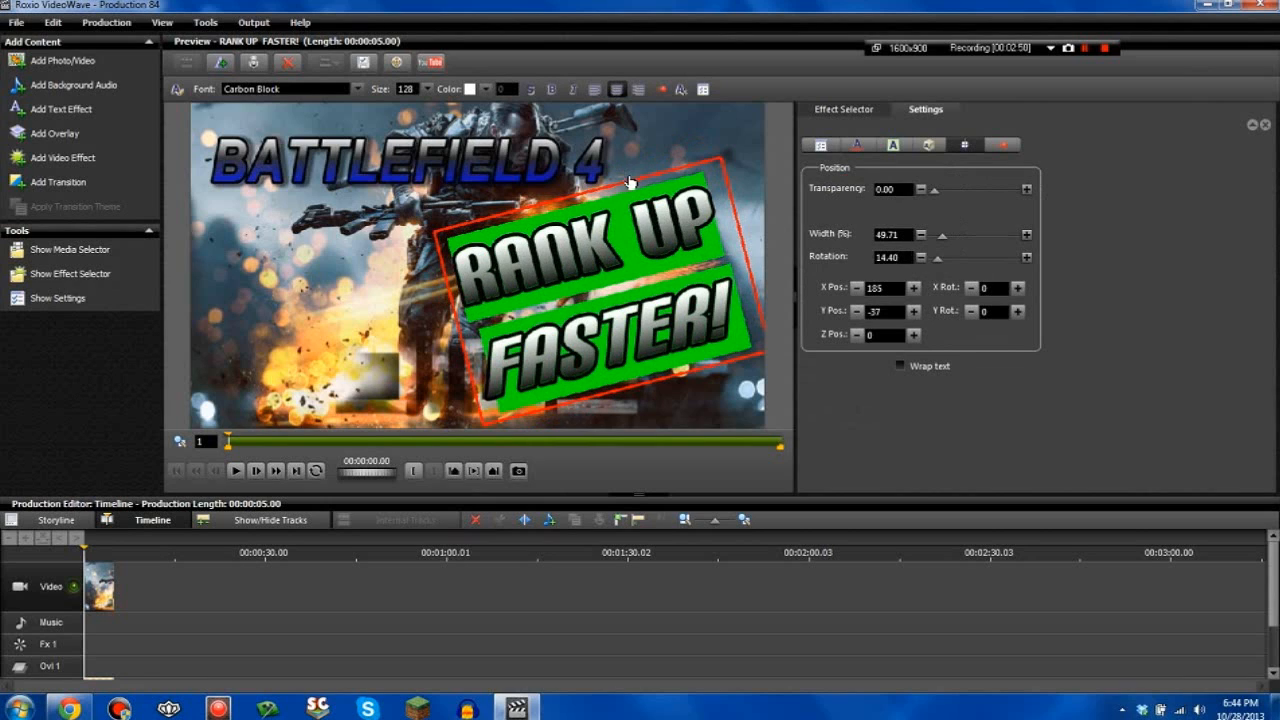
{"action": "left_click_drag", "start_coordinate": [630, 182], "coordinate": [638, 182]}
{"action": "left_click", "coordinate": [348, 314]}
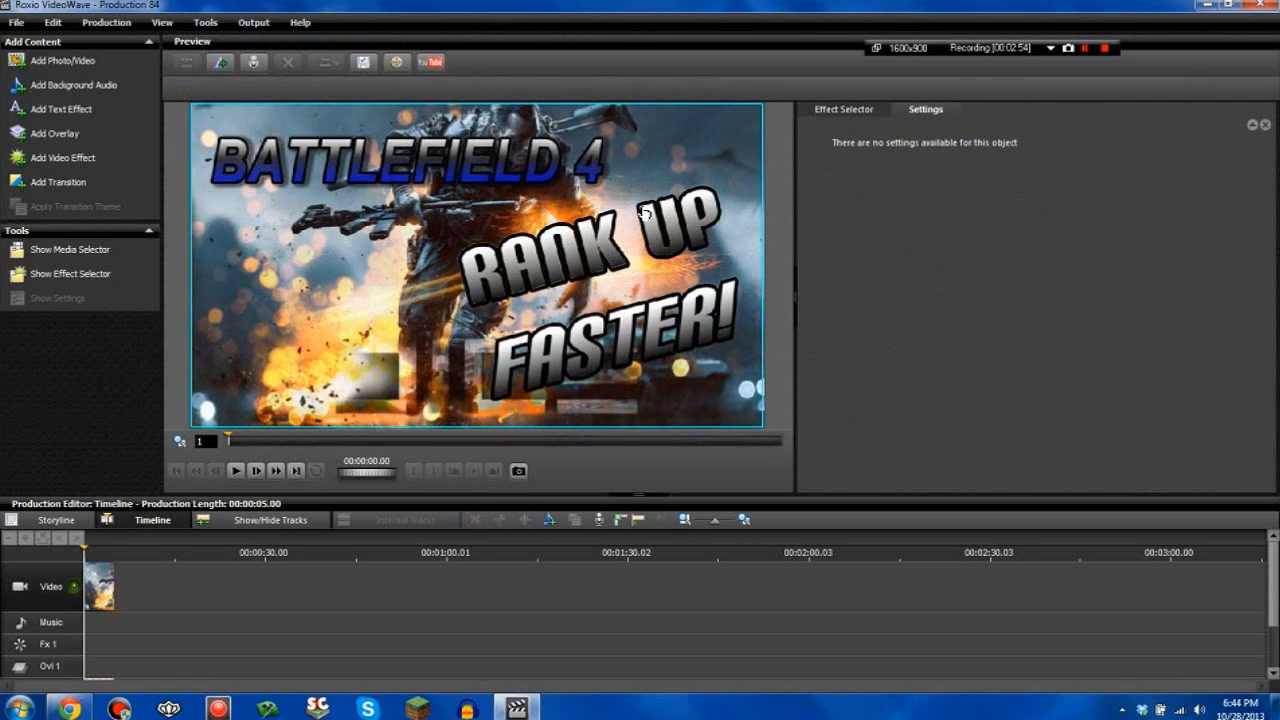
{"action": "left_click", "coordinate": [1050, 48]}
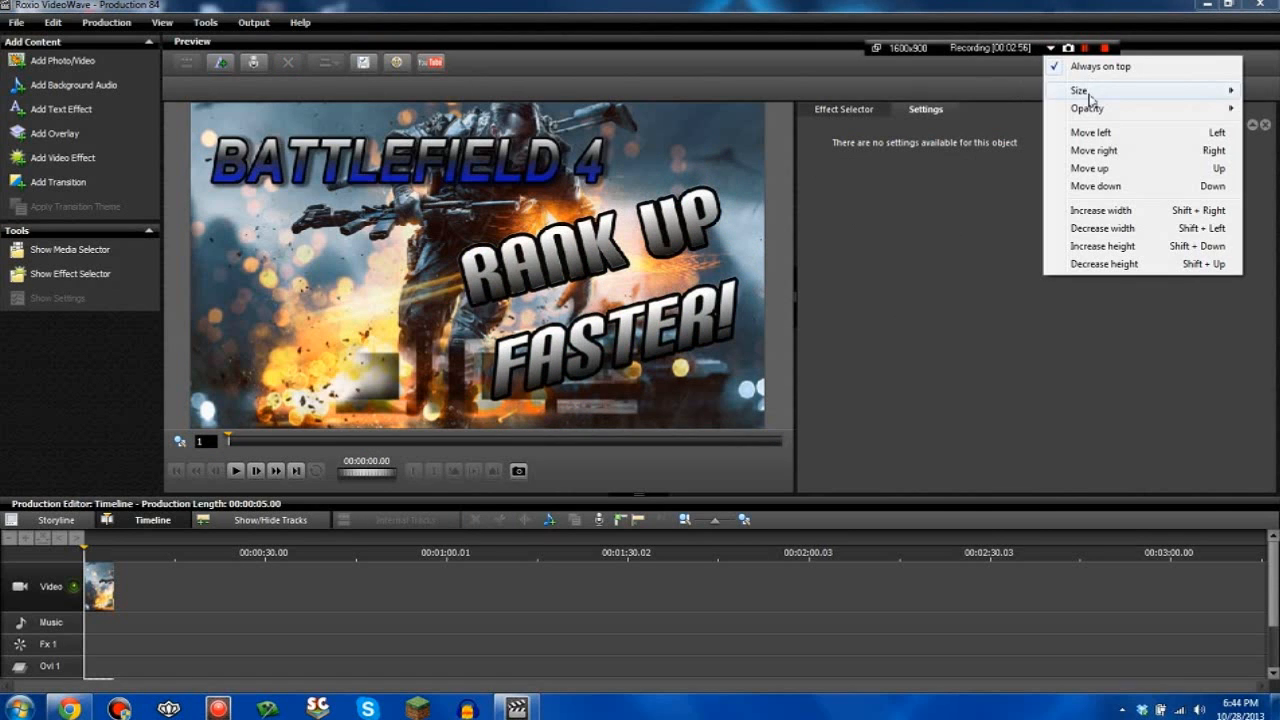
{"action": "mouse_move", "coordinate": [1089, 96]}
{"action": "left_click", "coordinate": [998, 91]}
{"action": "left_click", "coordinate": [613, 184]}
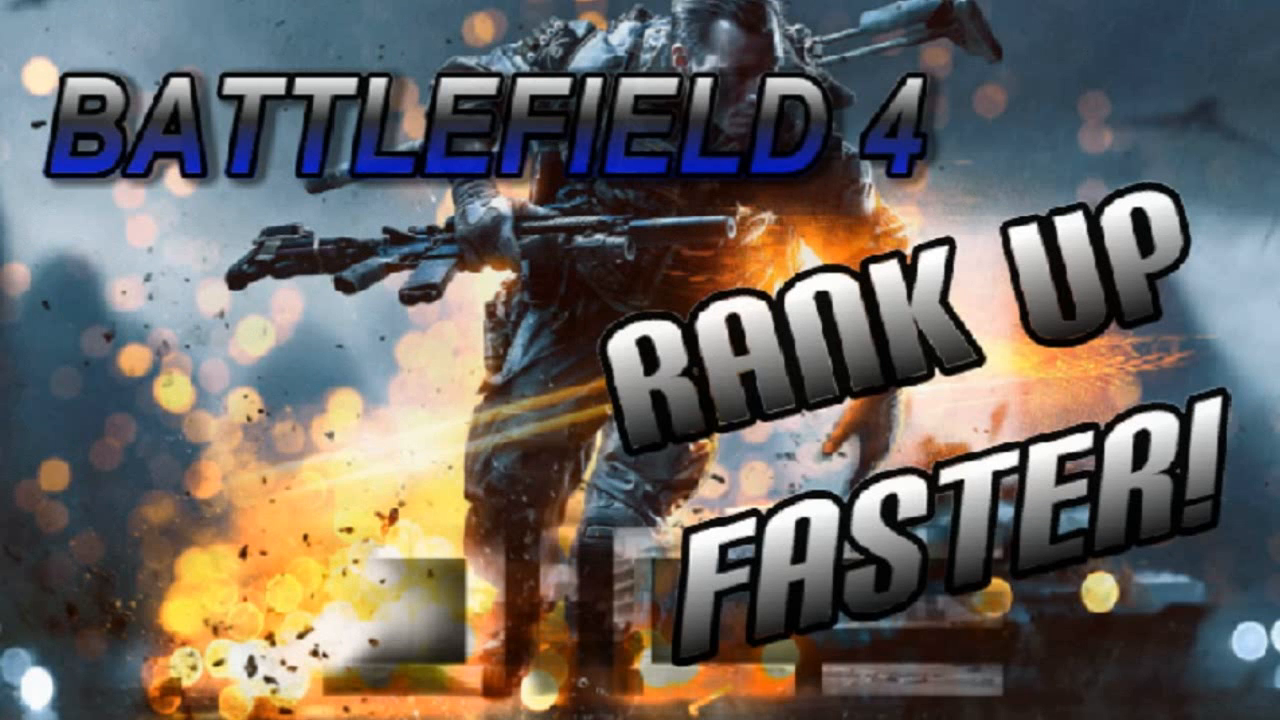
{"action": "left_click", "coordinate": [1150, 1]}
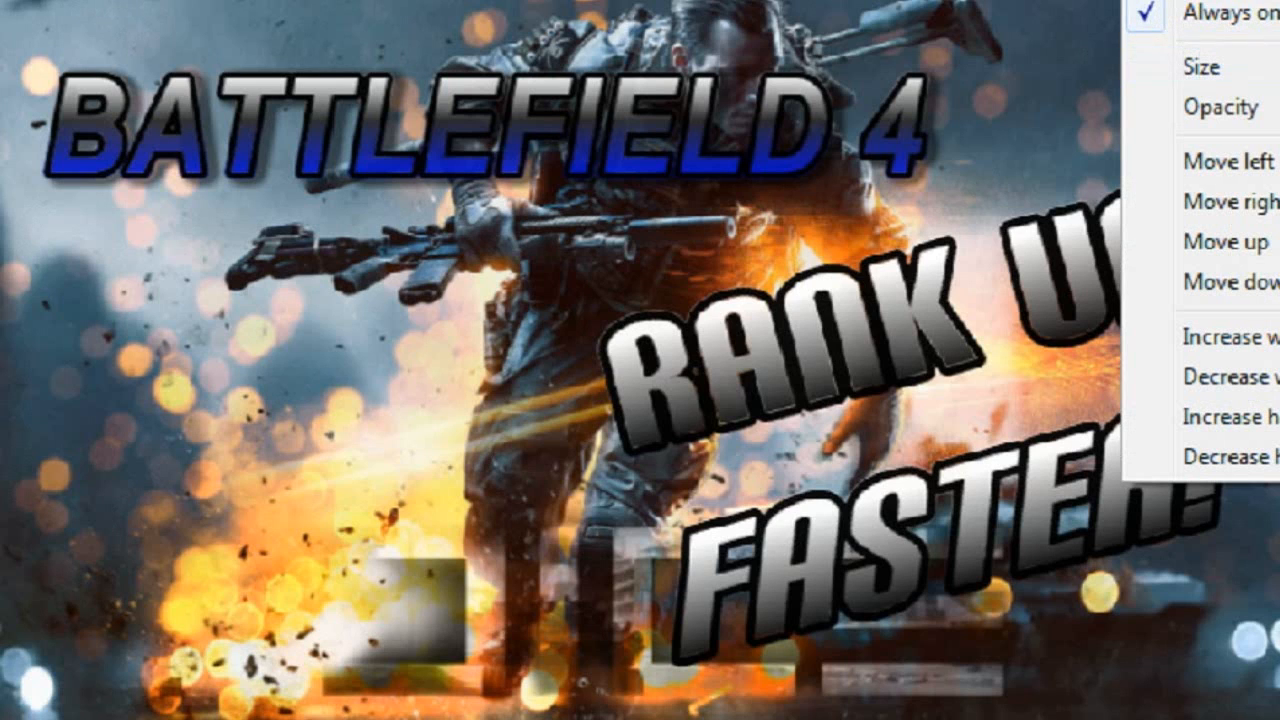
{"action": "left_click", "coordinate": [1275, 67]}
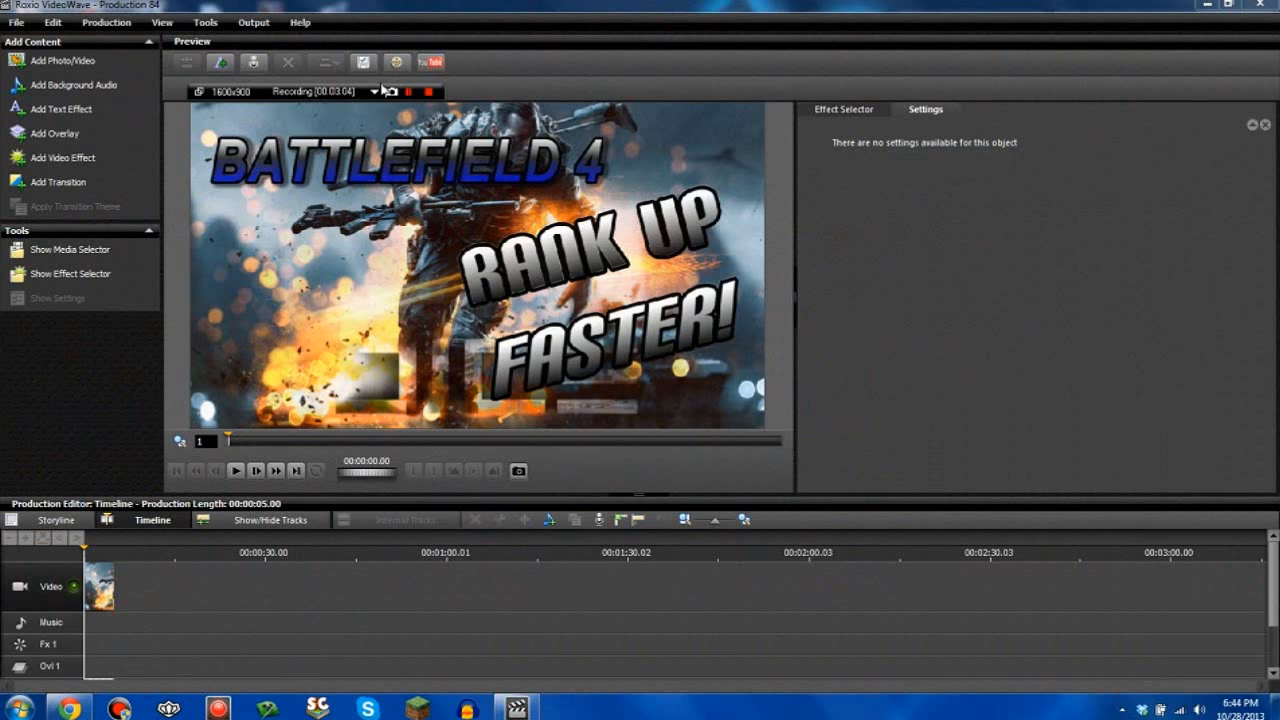
{"action": "left_click_drag", "start_coordinate": [360, 96], "coordinate": [960, 75]}
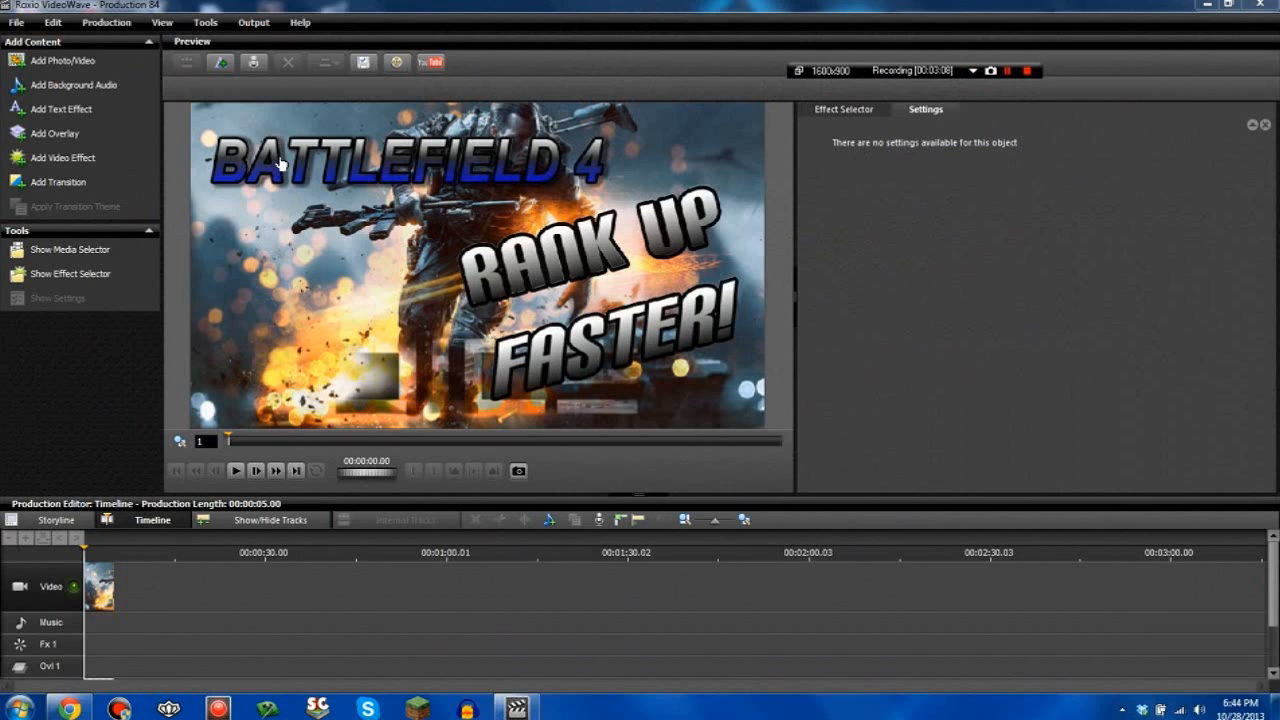
Step: Start a new widescreen (16:9) production without saving the changes to the current one
{"action": "left_click", "coordinate": [16, 22]}
{"action": "mouse_move", "coordinate": [60, 44]}
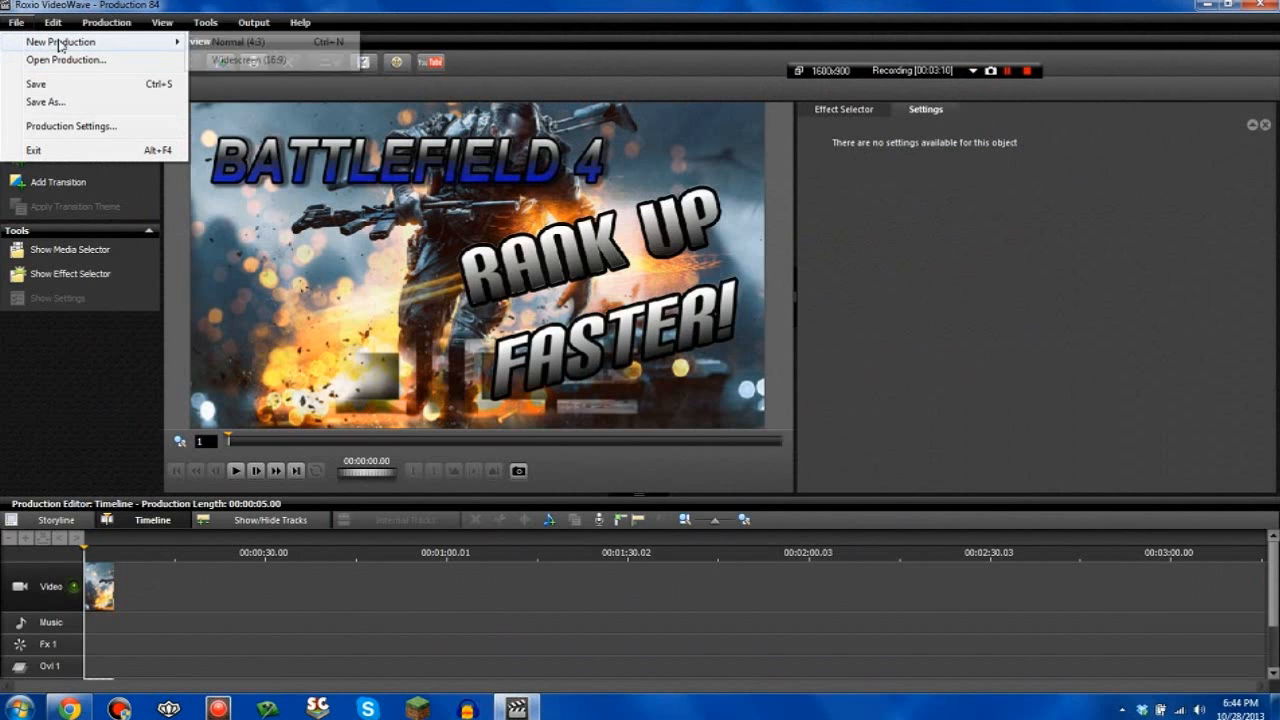
{"action": "left_click", "coordinate": [249, 60]}
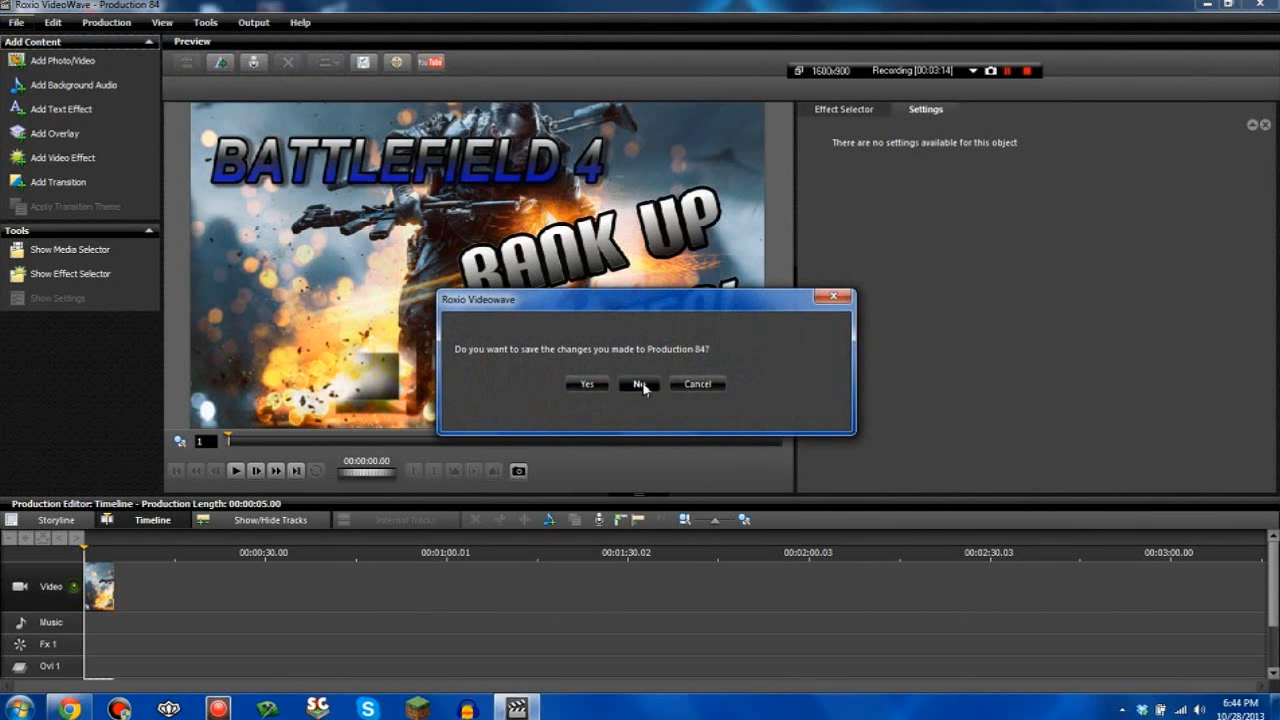
{"action": "left_click", "coordinate": [640, 385]}
Step: Switch to Chrome and change the Google Images search to "bf4 chopper hd"
{"action": "left_click", "coordinate": [1205, 5]}
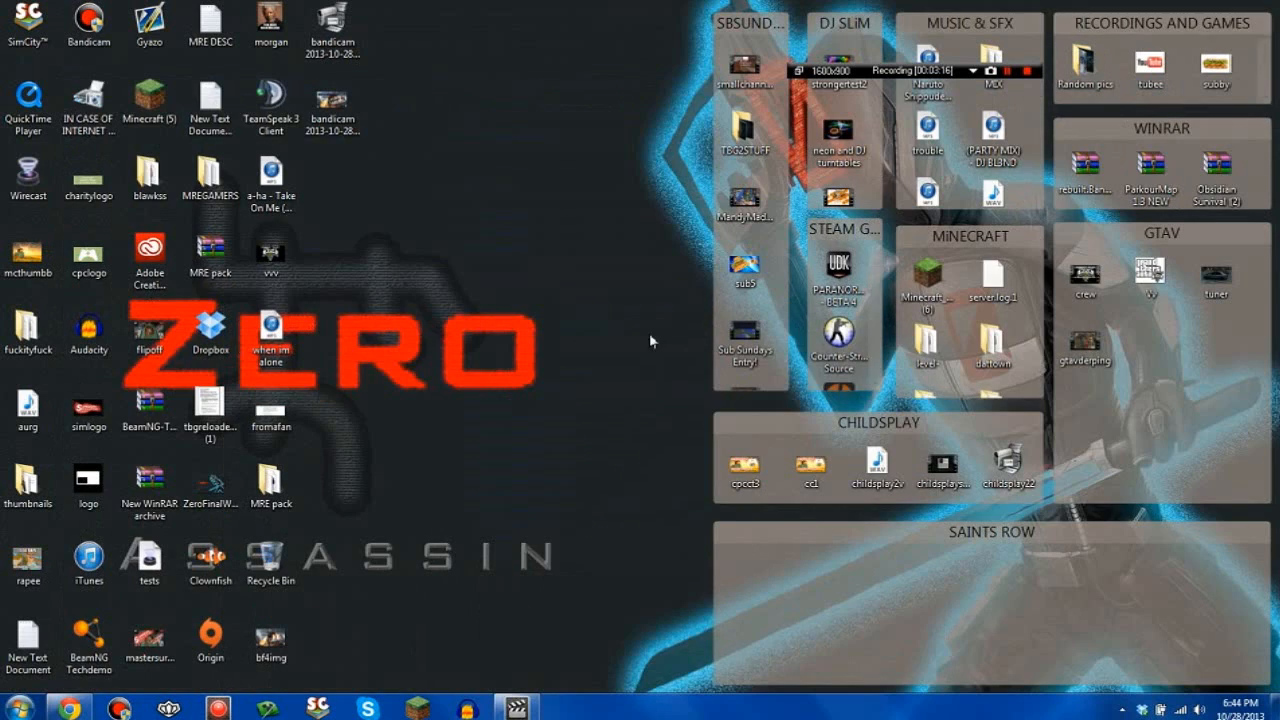
{"action": "double_click", "coordinate": [408, 485]}
{"action": "left_click", "coordinate": [80, 710]}
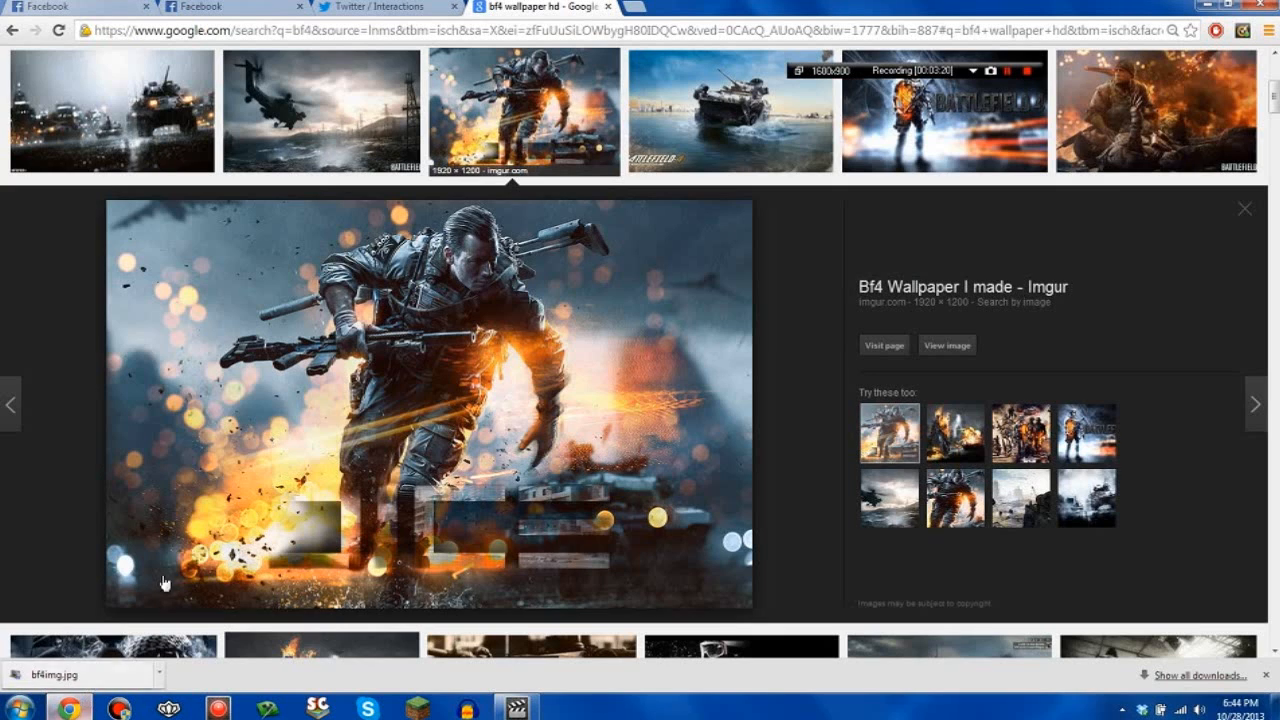
{"action": "scroll", "coordinate": [122, 287], "scroll_direction": "up", "scroll_amount": 3}
{"action": "scroll", "coordinate": [122, 287], "scroll_direction": "up", "scroll_amount": 1}
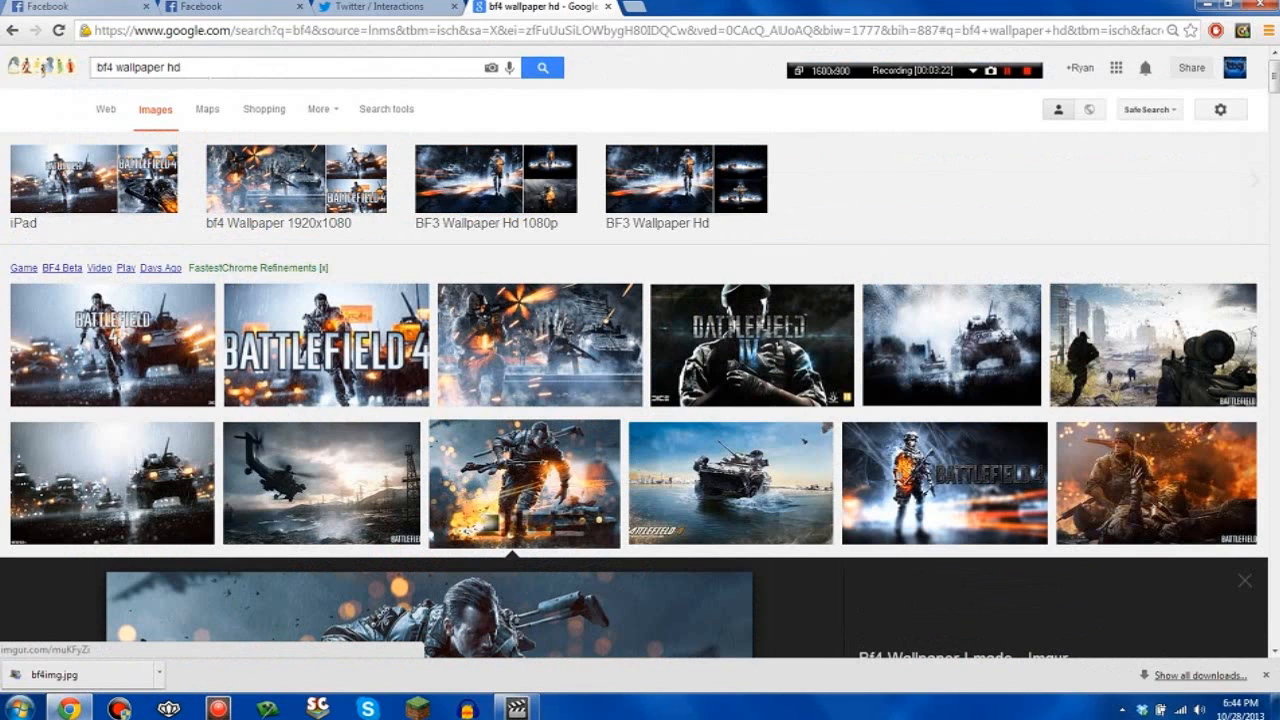
{"action": "double_click", "coordinate": [172, 67]}
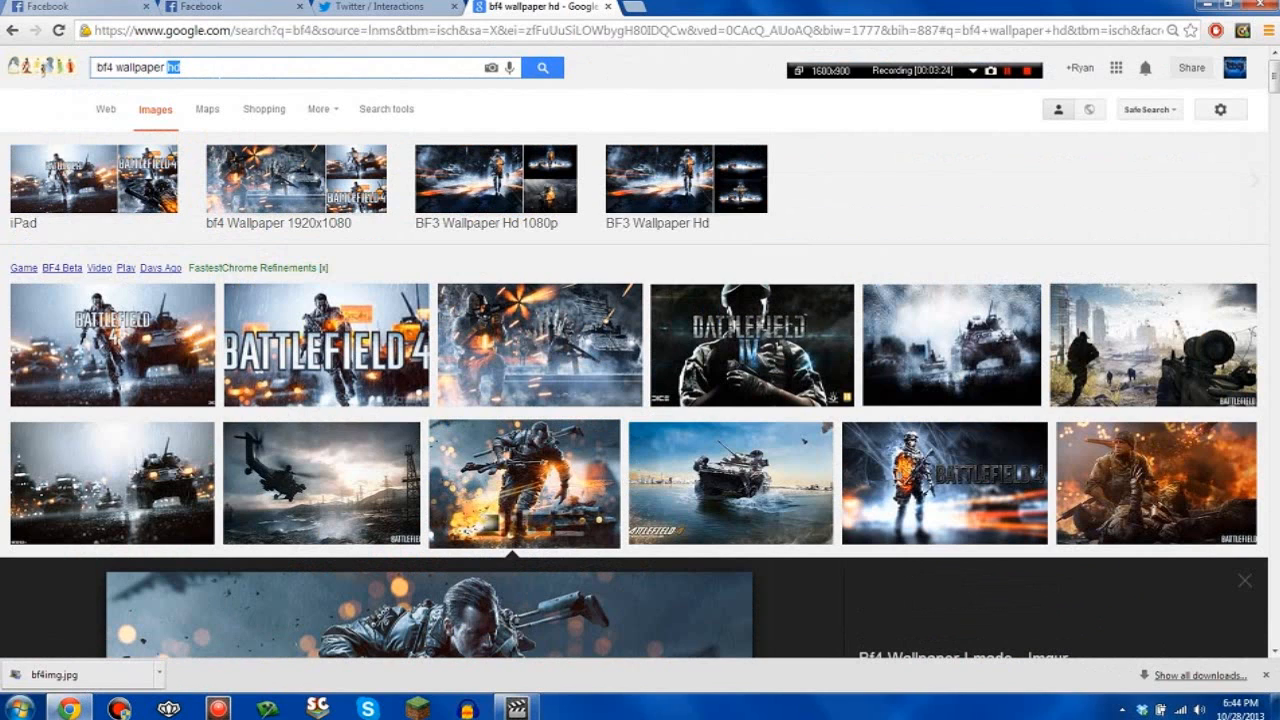
{"action": "left_click_drag", "start_coordinate": [180, 67], "coordinate": [124, 67]}
{"action": "type", "text": "chop"}
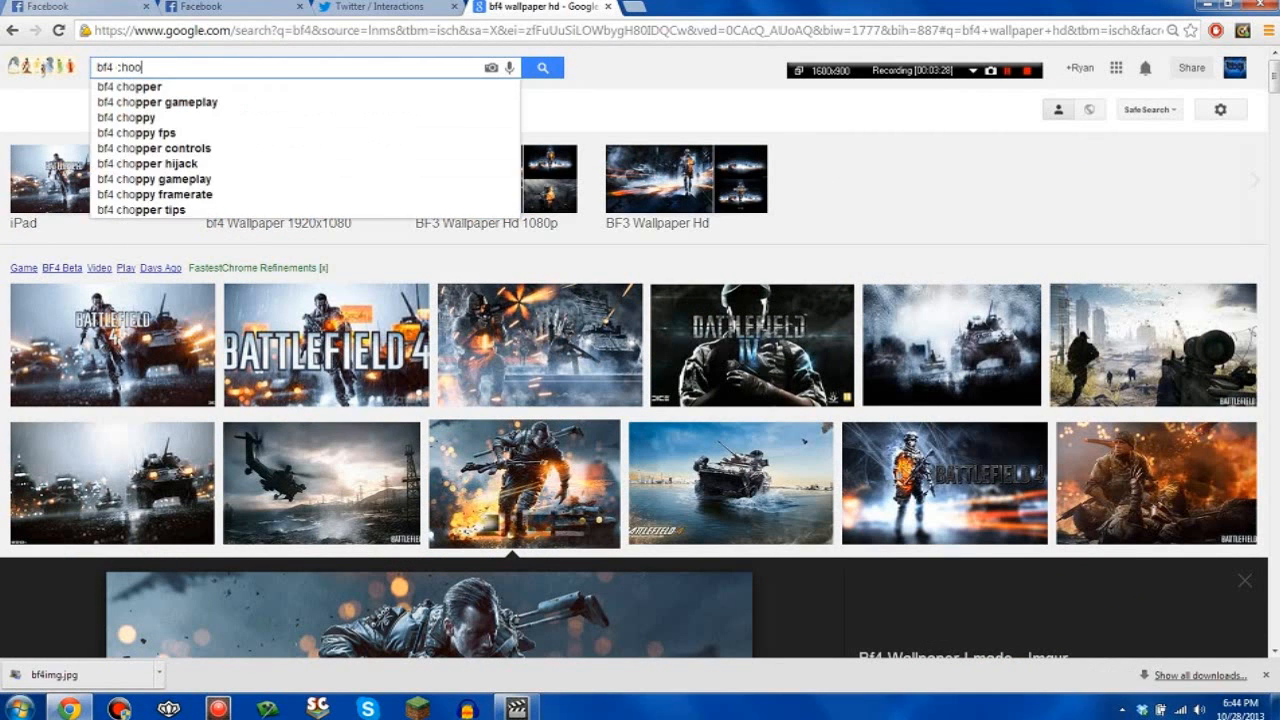
{"action": "key", "text": "Return"}
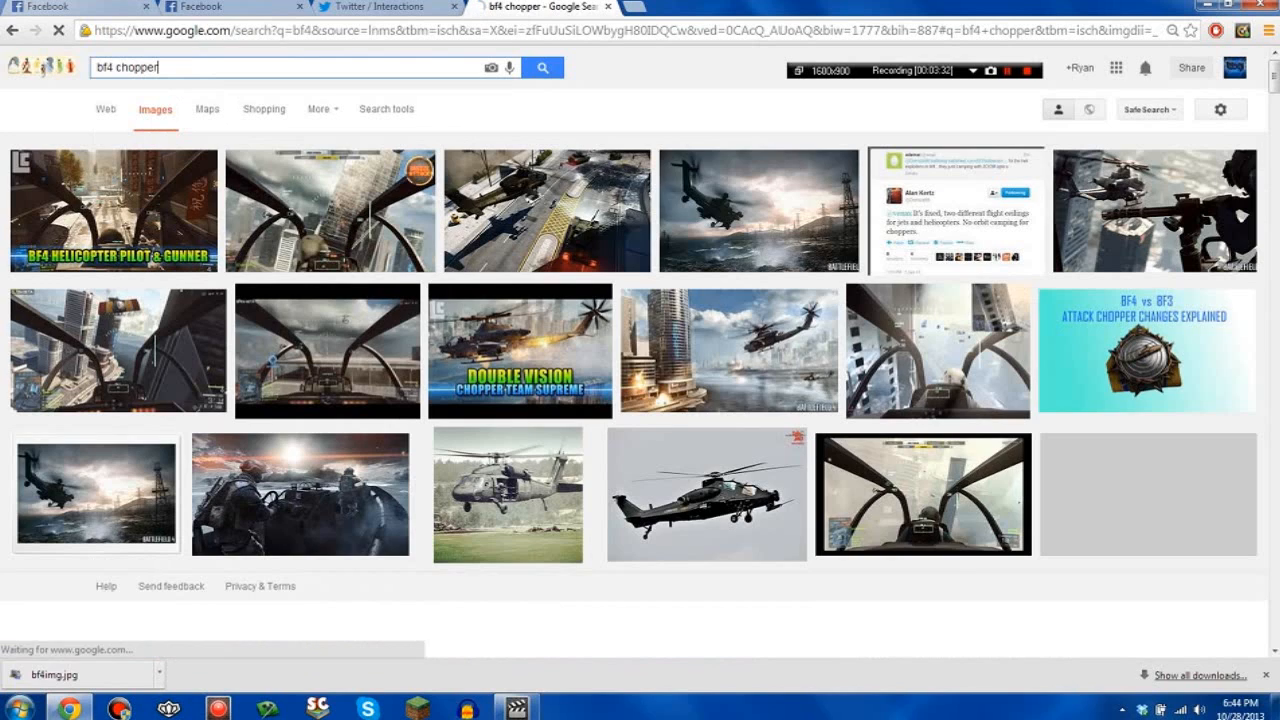
{"action": "type", "text": "hd"}
{"action": "key", "text": "Return"}
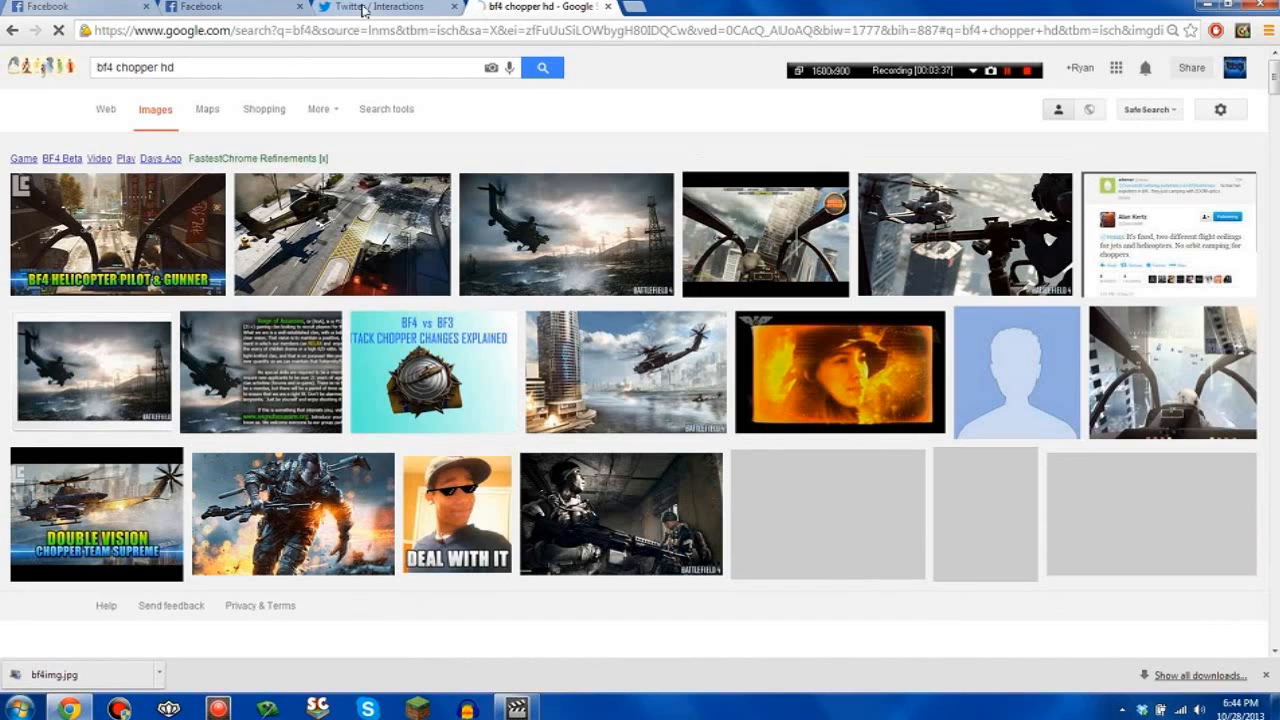
Step: Check the thumbnail requests in the Twitter interactions, and look through the bf4 chopper hd image results for a suitable helicopter picture
{"action": "left_click", "coordinate": [364, 8]}
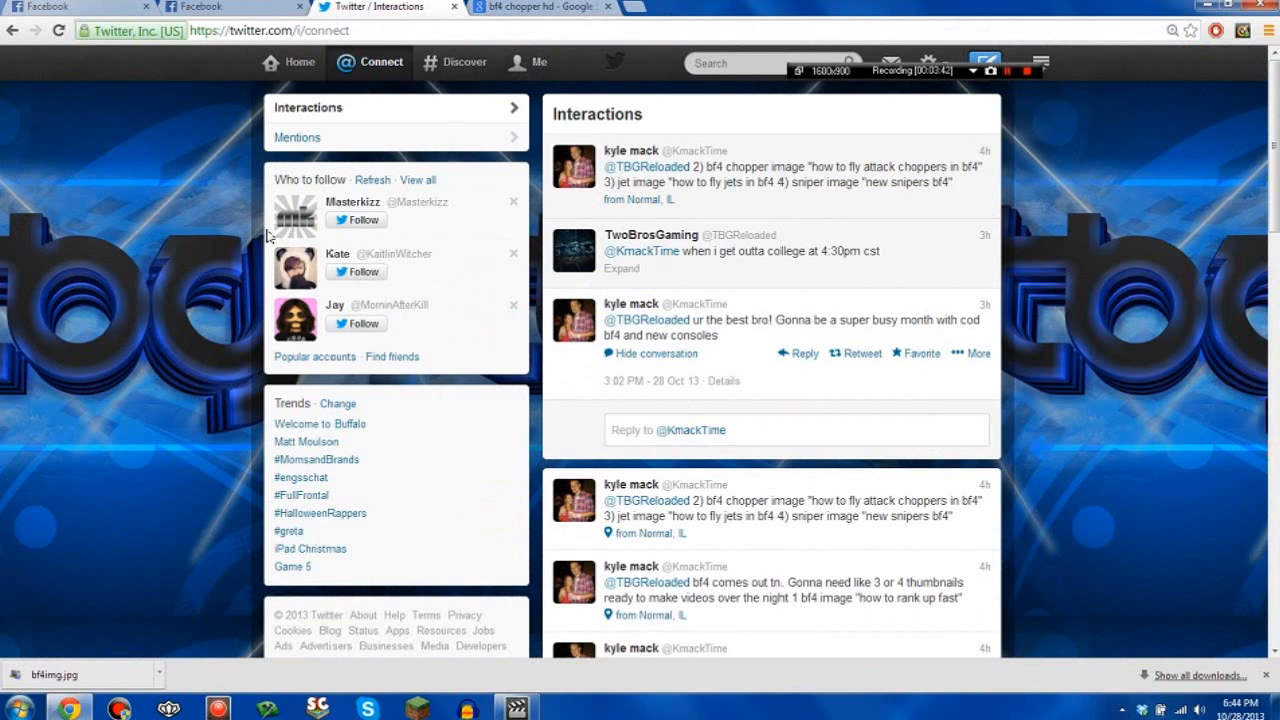
{"action": "left_click", "coordinate": [515, 7]}
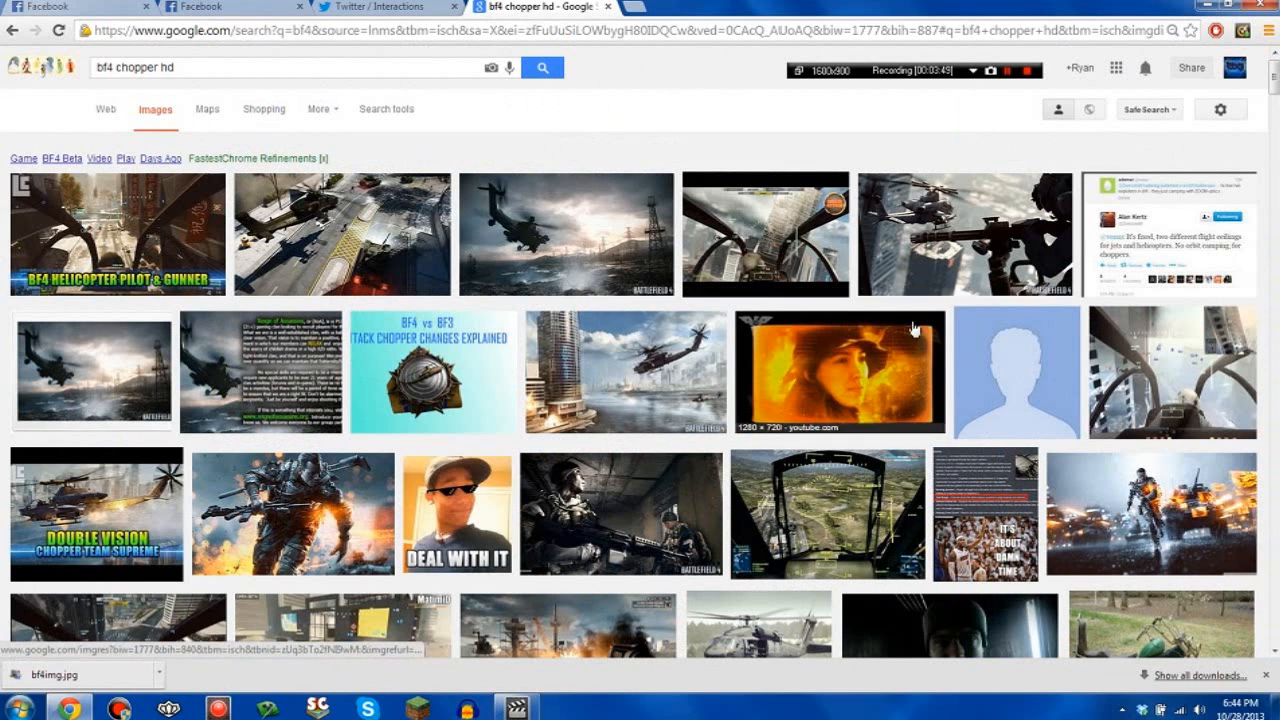
{"action": "scroll", "coordinate": [437, 408], "scroll_direction": "down", "scroll_amount": 1}
{"action": "scroll", "coordinate": [440, 410], "scroll_direction": "down", "scroll_amount": 2}
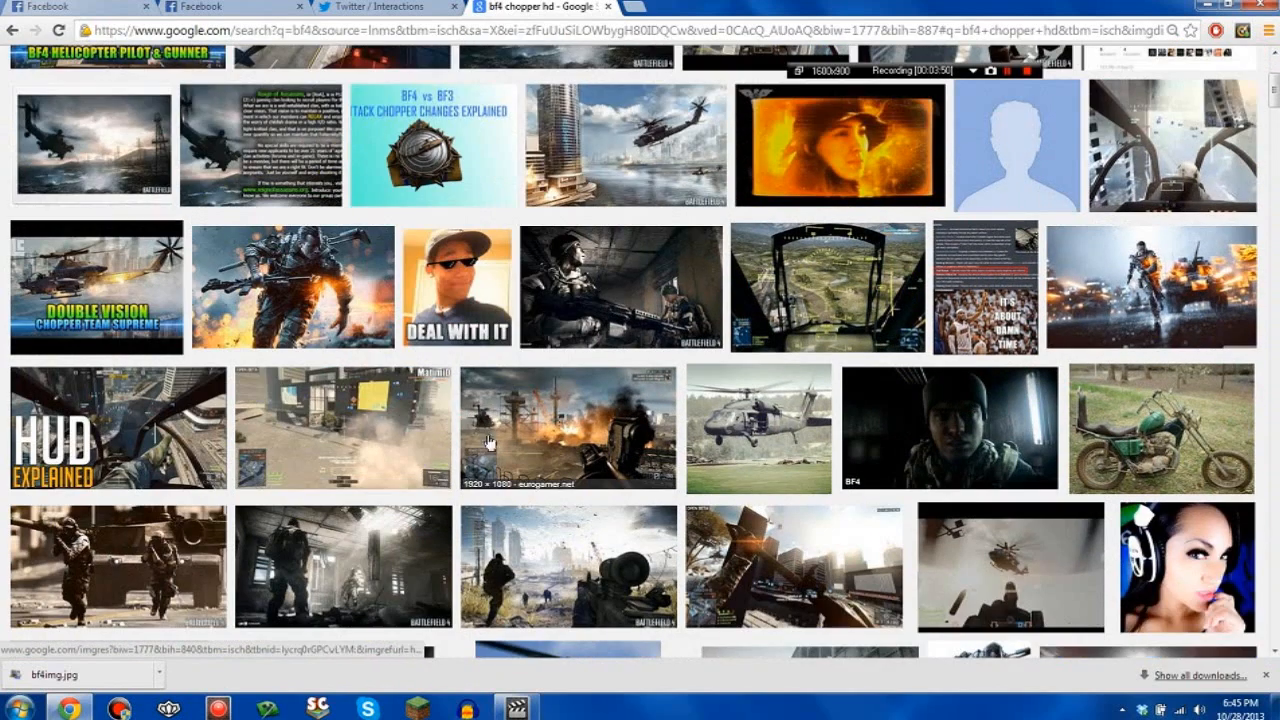
{"action": "scroll", "coordinate": [555, 412], "scroll_direction": "down", "scroll_amount": 1}
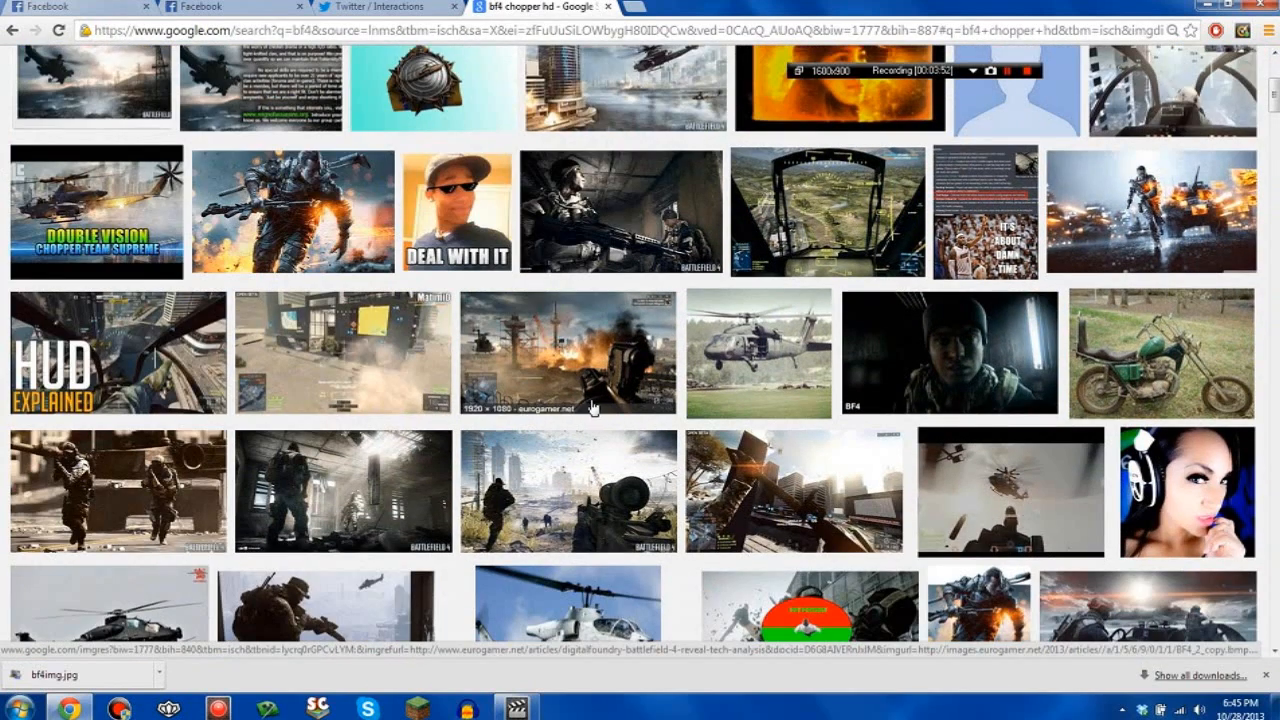
{"action": "scroll", "coordinate": [573, 381], "scroll_direction": "down", "scroll_amount": 2}
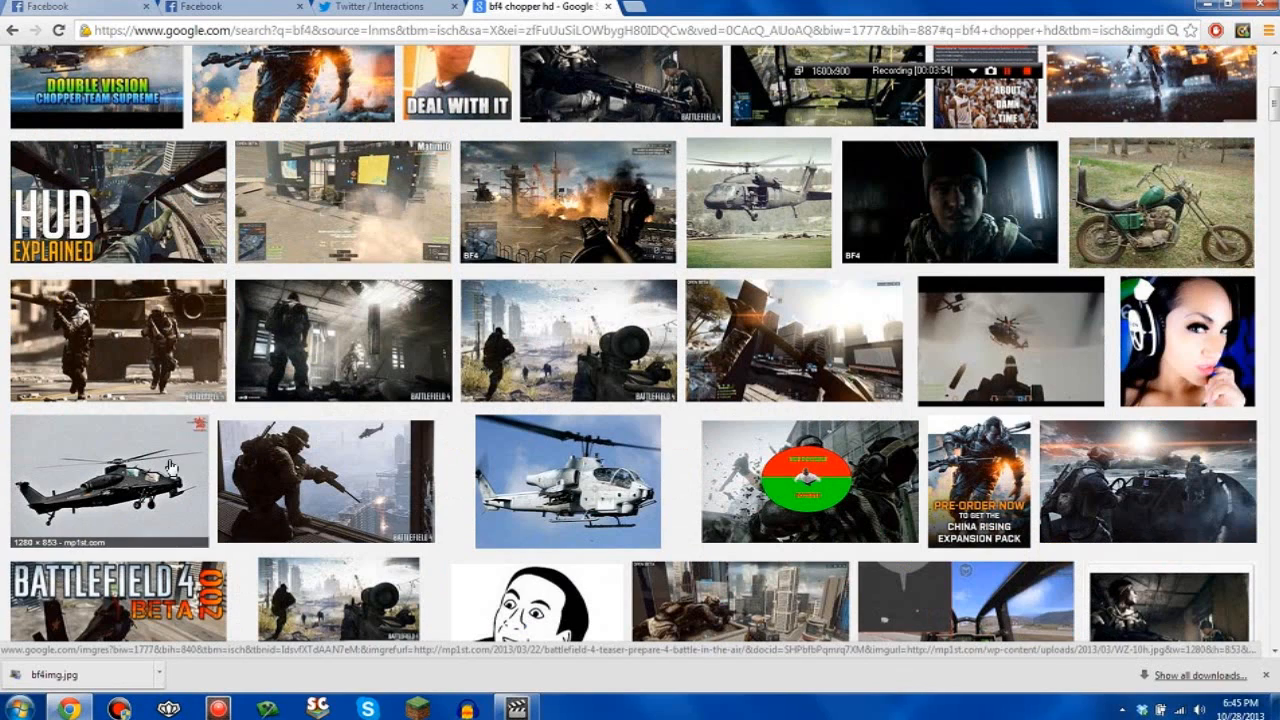
{"action": "scroll", "coordinate": [600, 495], "scroll_direction": "down", "scroll_amount": 3}
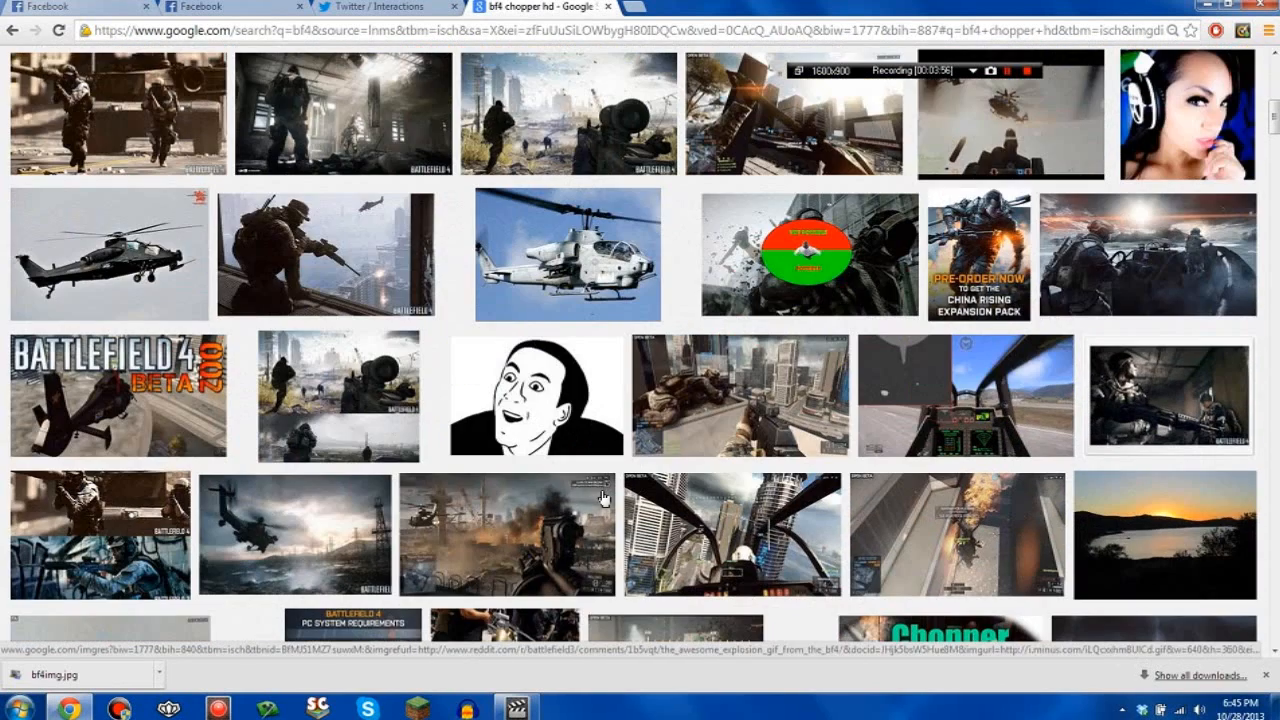
{"action": "scroll", "coordinate": [161, 524], "scroll_direction": "down", "scroll_amount": 2}
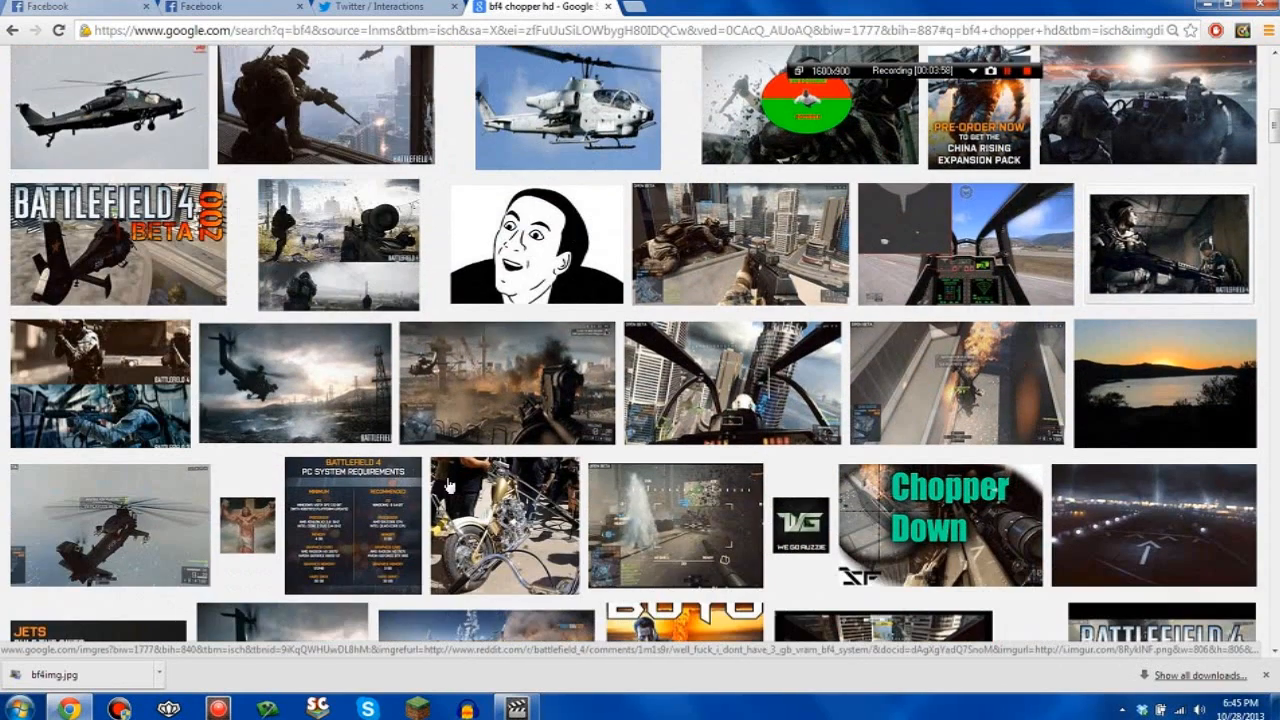
Step: Preview the Sask Militia helicopter image and look through the image results further down
{"action": "left_click", "coordinate": [330, 376]}
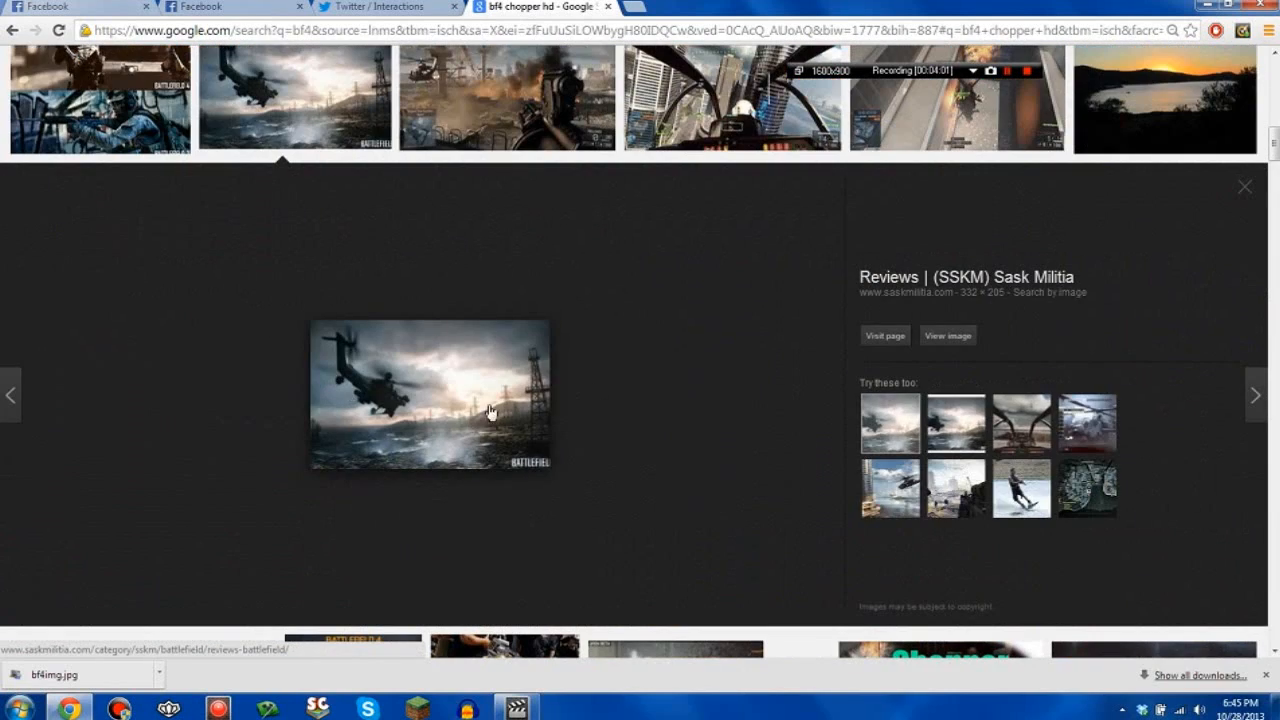
{"action": "scroll", "coordinate": [481, 410], "scroll_direction": "down", "scroll_amount": 8}
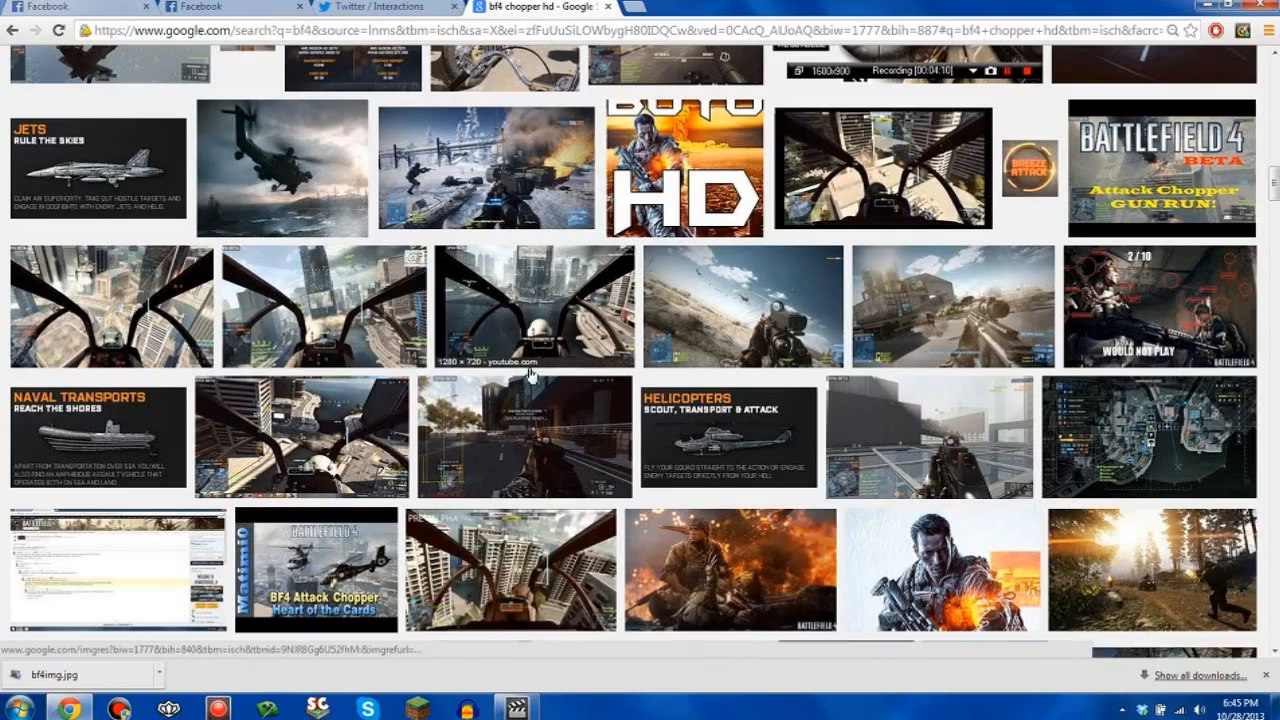
{"action": "scroll", "coordinate": [547, 500], "scroll_direction": "down", "scroll_amount": 3}
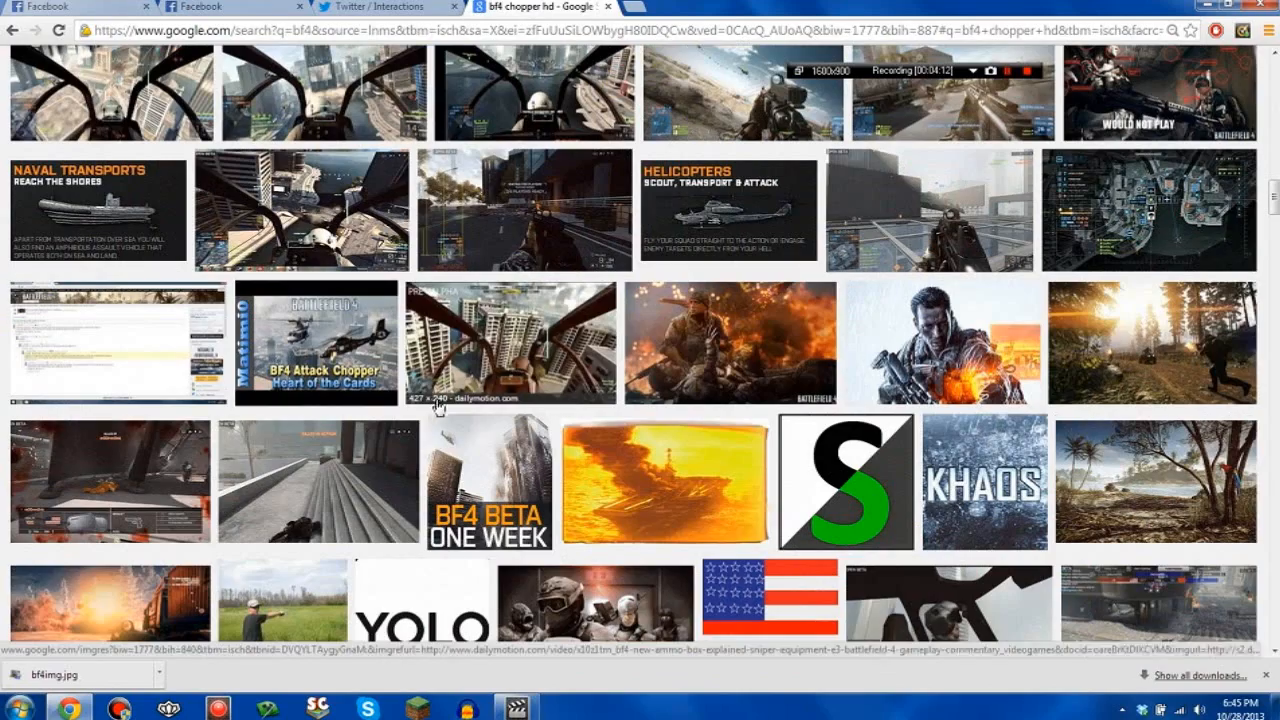
{"action": "scroll", "coordinate": [547, 500], "scroll_direction": "down", "scroll_amount": 4}
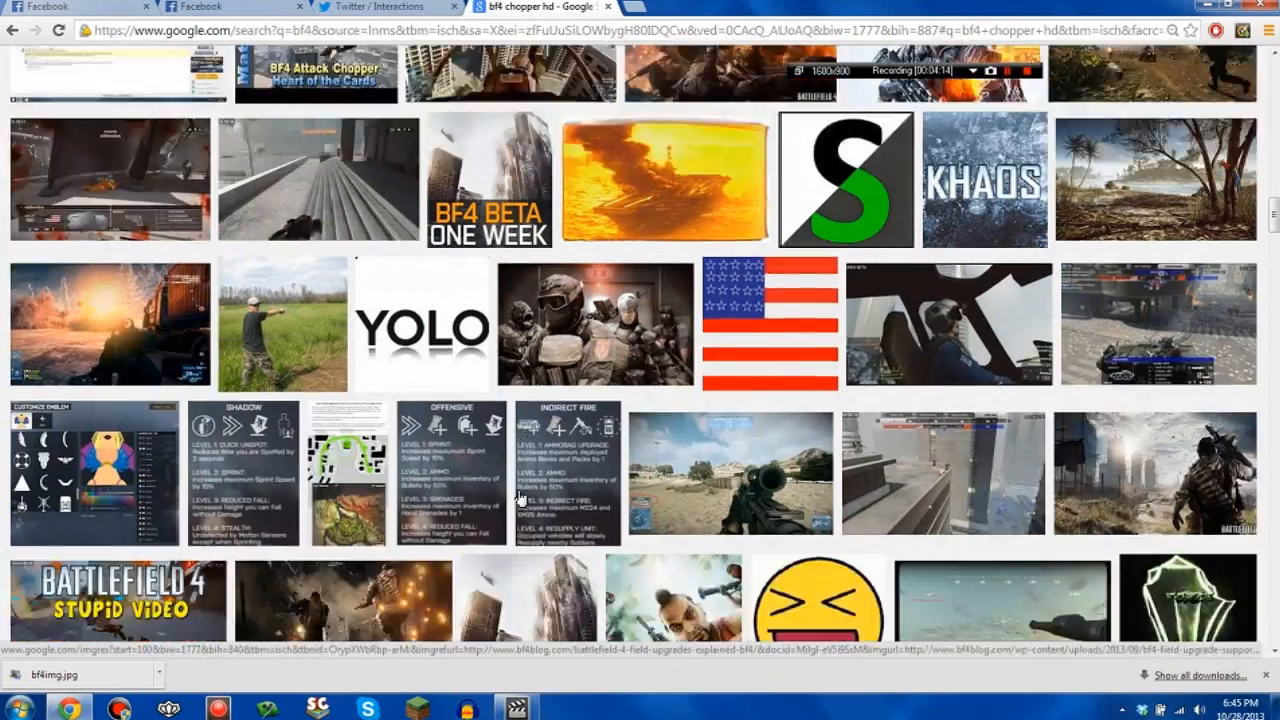
Step: Return to the first image results and open the preview of the 1920 × 1080 GamersPack Battlefield 4 helicopter picture
{"action": "scroll", "coordinate": [500, 440], "scroll_direction": "up", "scroll_amount": 8}
{"action": "scroll", "coordinate": [495, 445], "scroll_direction": "up", "scroll_amount": 11}
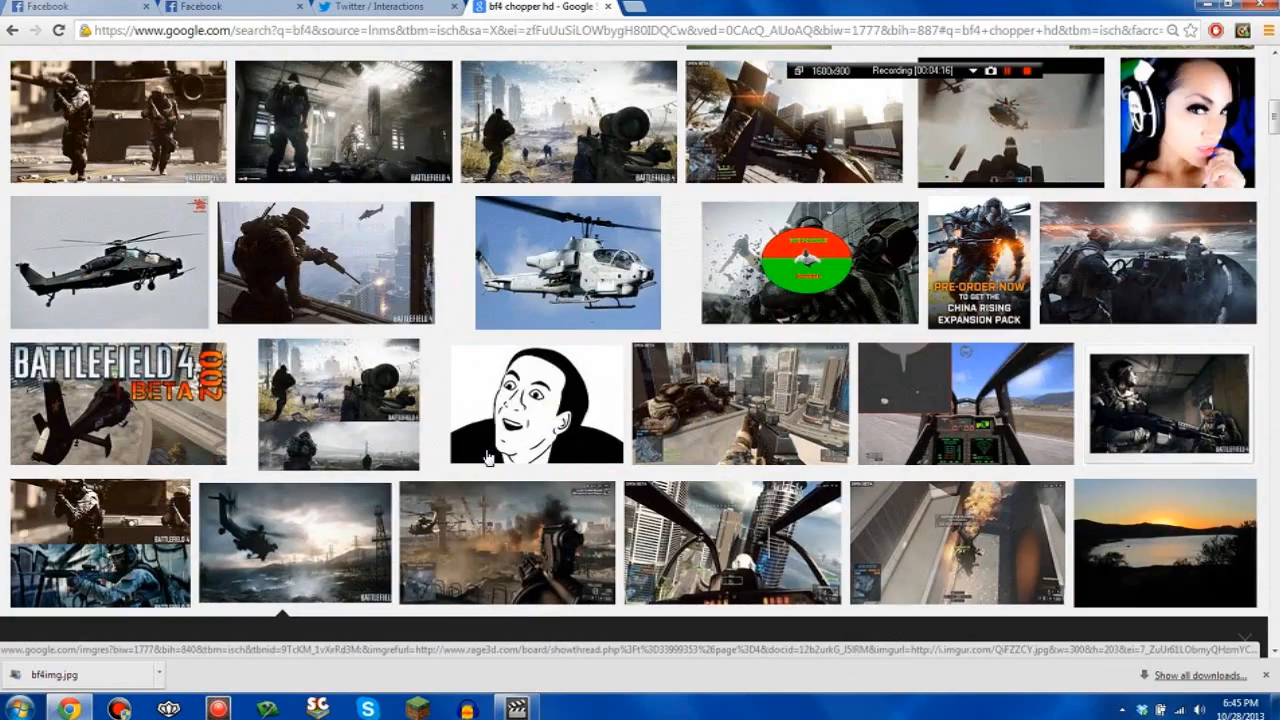
{"action": "scroll", "coordinate": [487, 457], "scroll_direction": "up", "scroll_amount": 4}
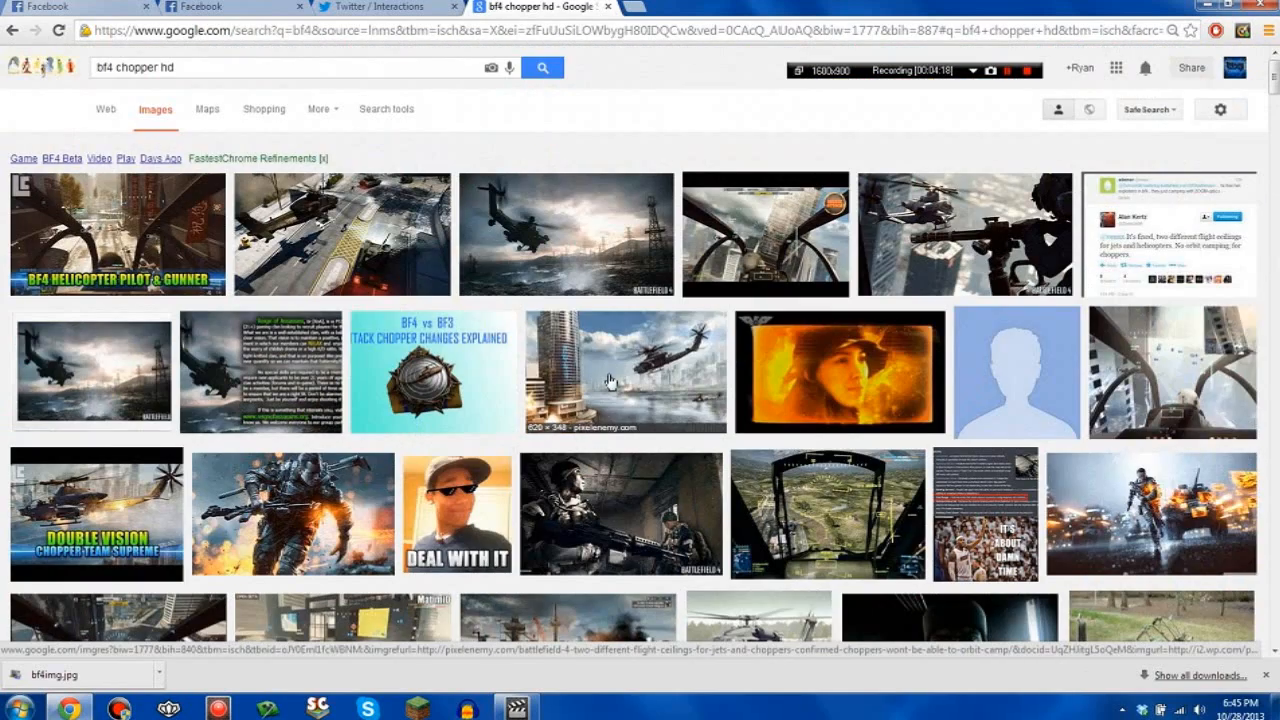
{"action": "left_click", "coordinate": [586, 252]}
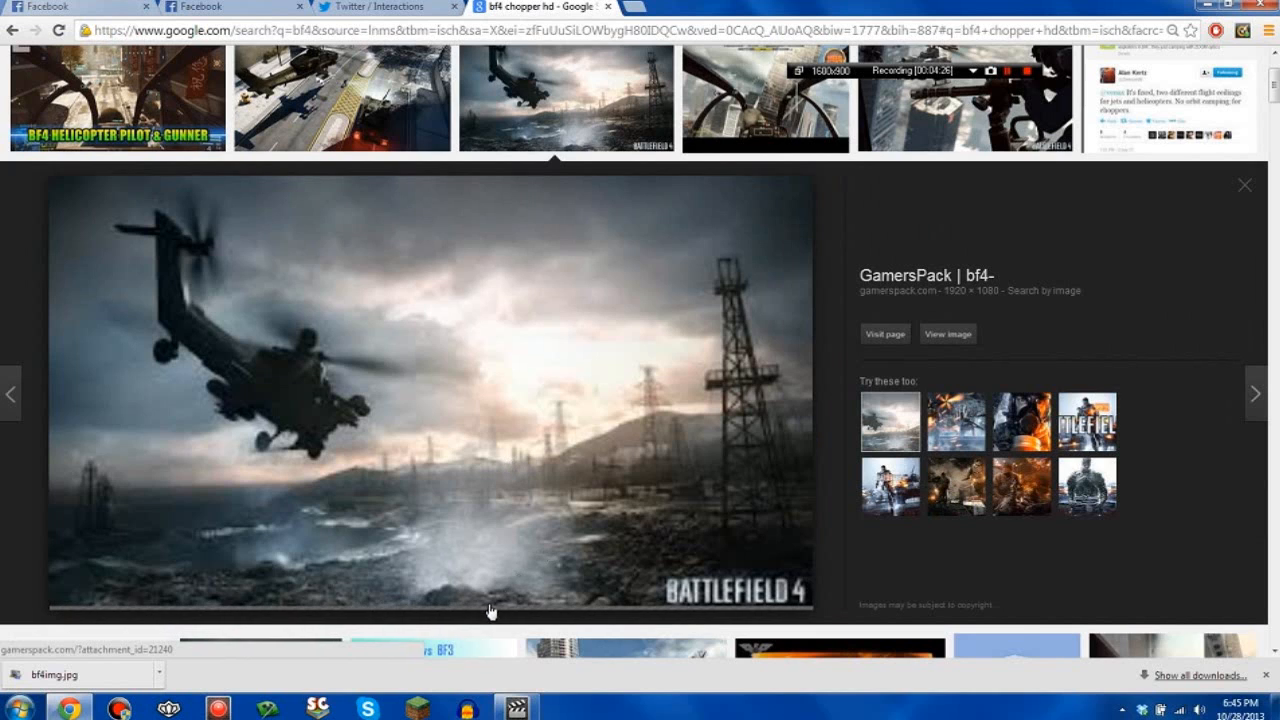
Step: Save the previewed GamersPack helicopter image to the Desktop as a JPG named chopper
{"action": "right_click", "coordinate": [412, 433]}
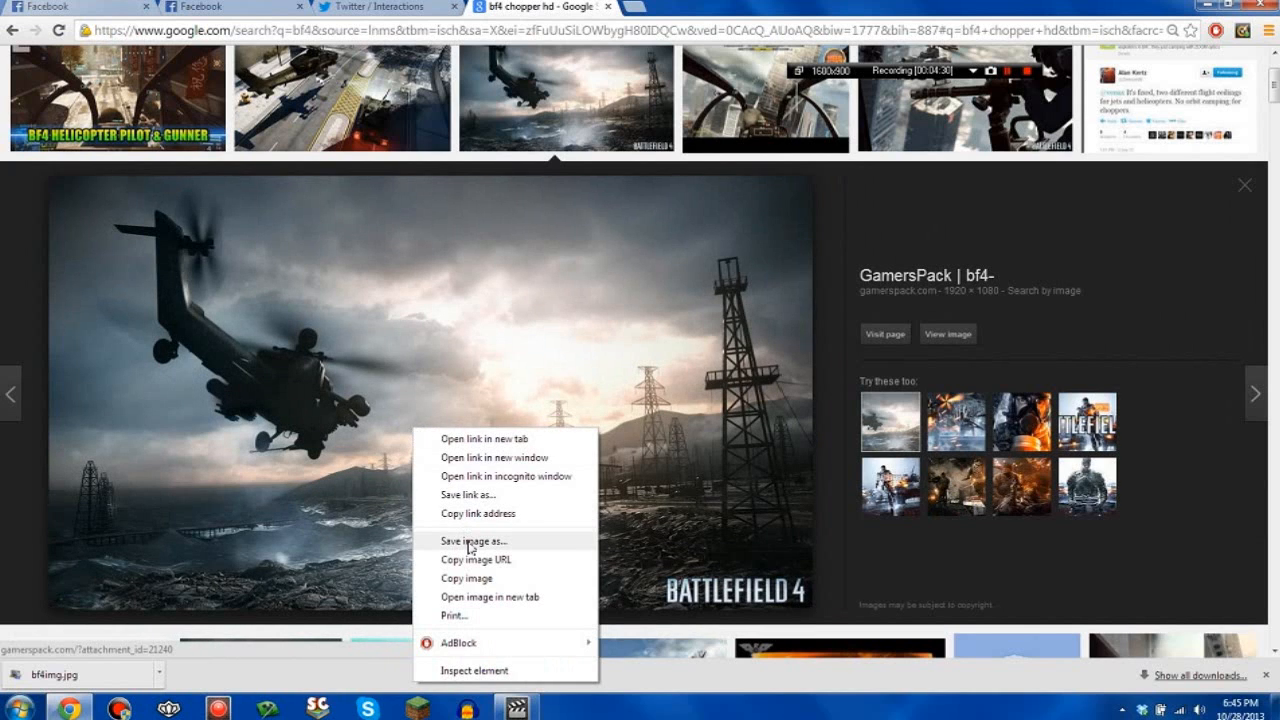
{"action": "left_click", "coordinate": [470, 541]}
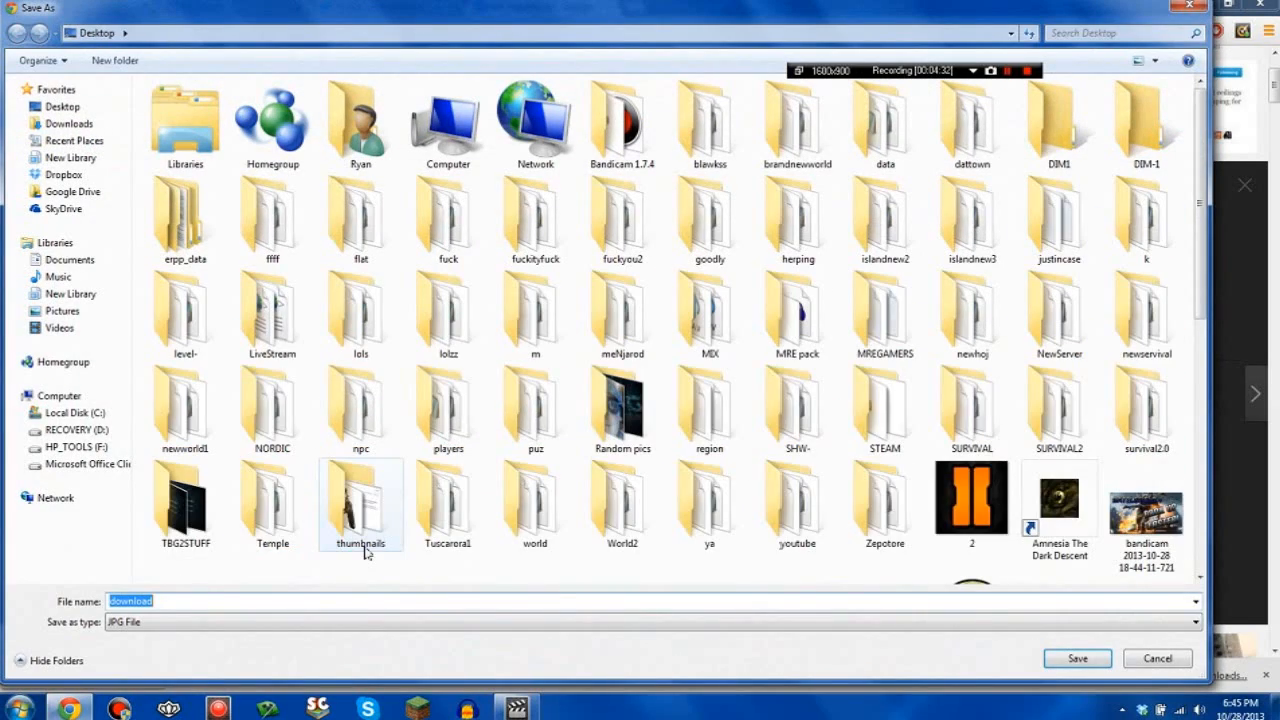
{"action": "type", "text": "chopper"}
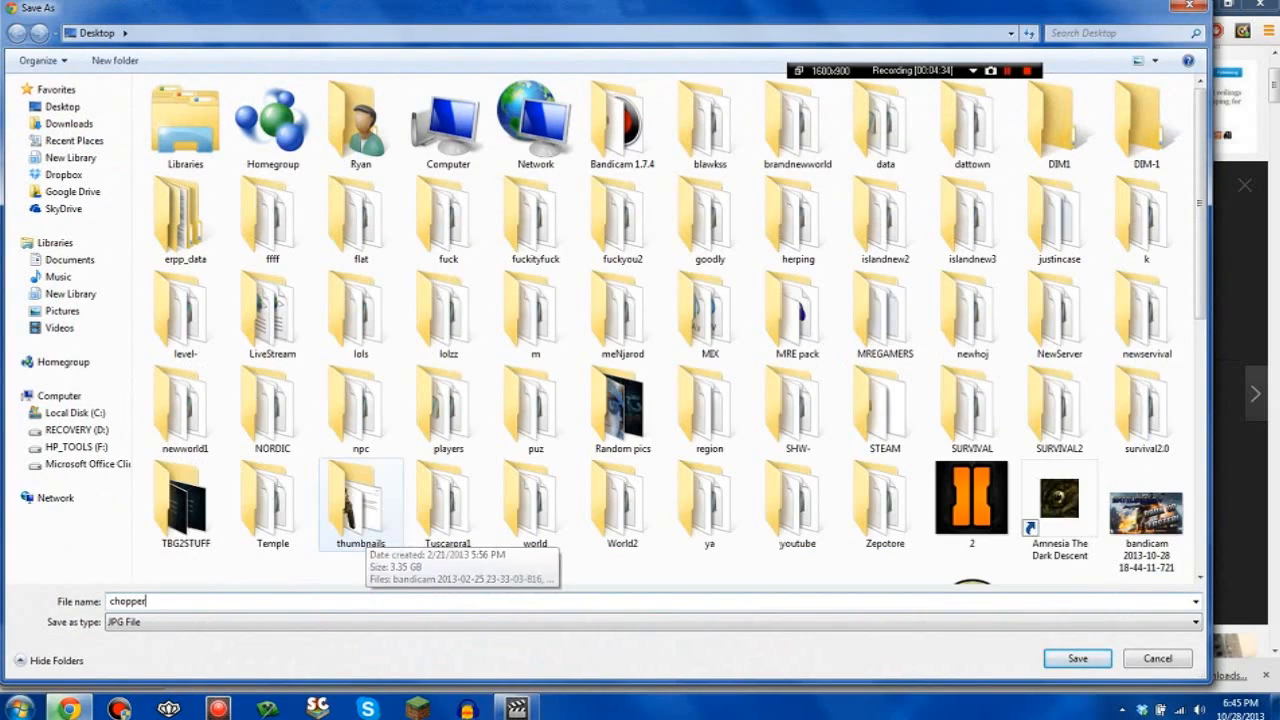
{"action": "key", "text": "Return"}
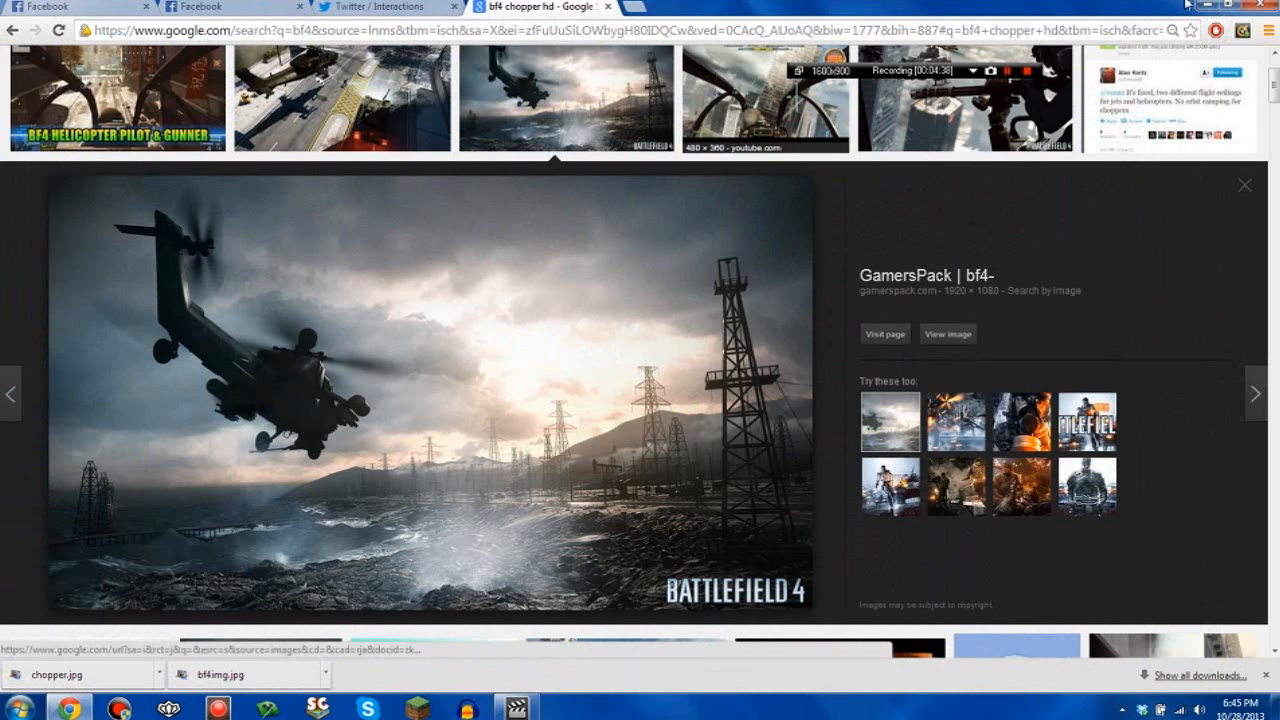
Step: Go to the desktop, show its icons and set the Copyright detail of the chopper image file to "public domain"
{"action": "left_click", "coordinate": [1206, 4]}
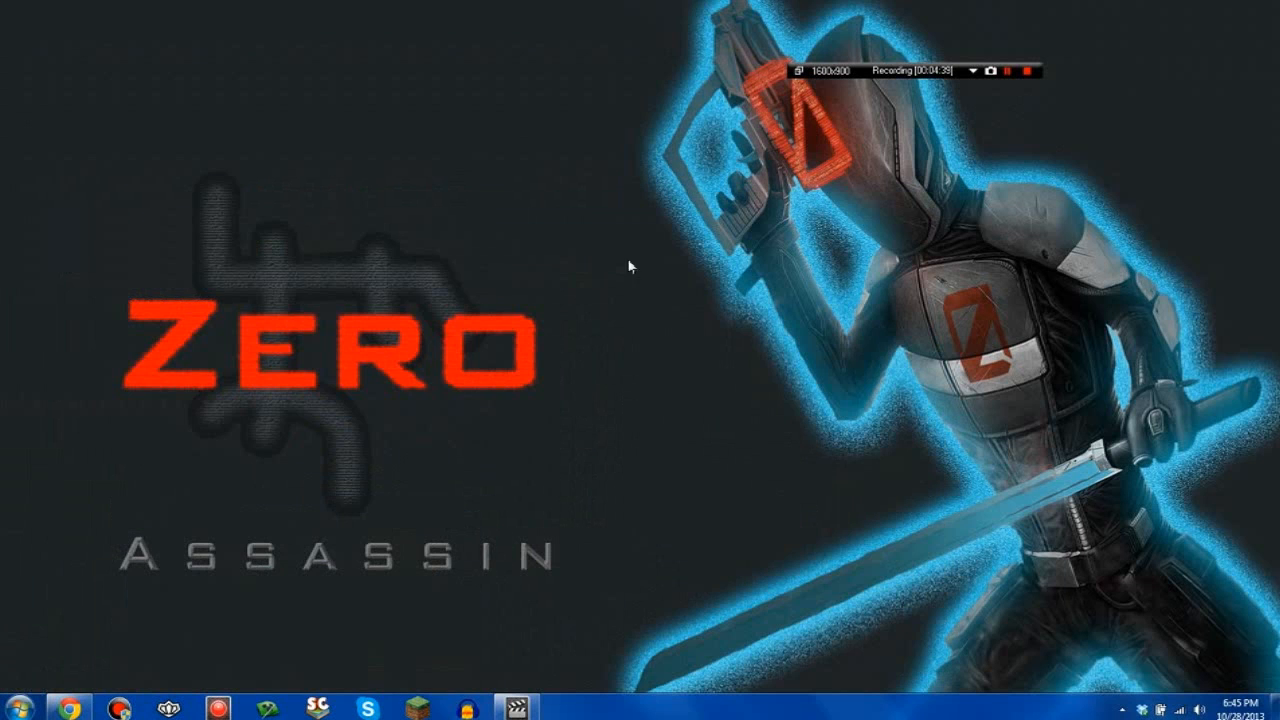
{"action": "double_click", "coordinate": [559, 251]}
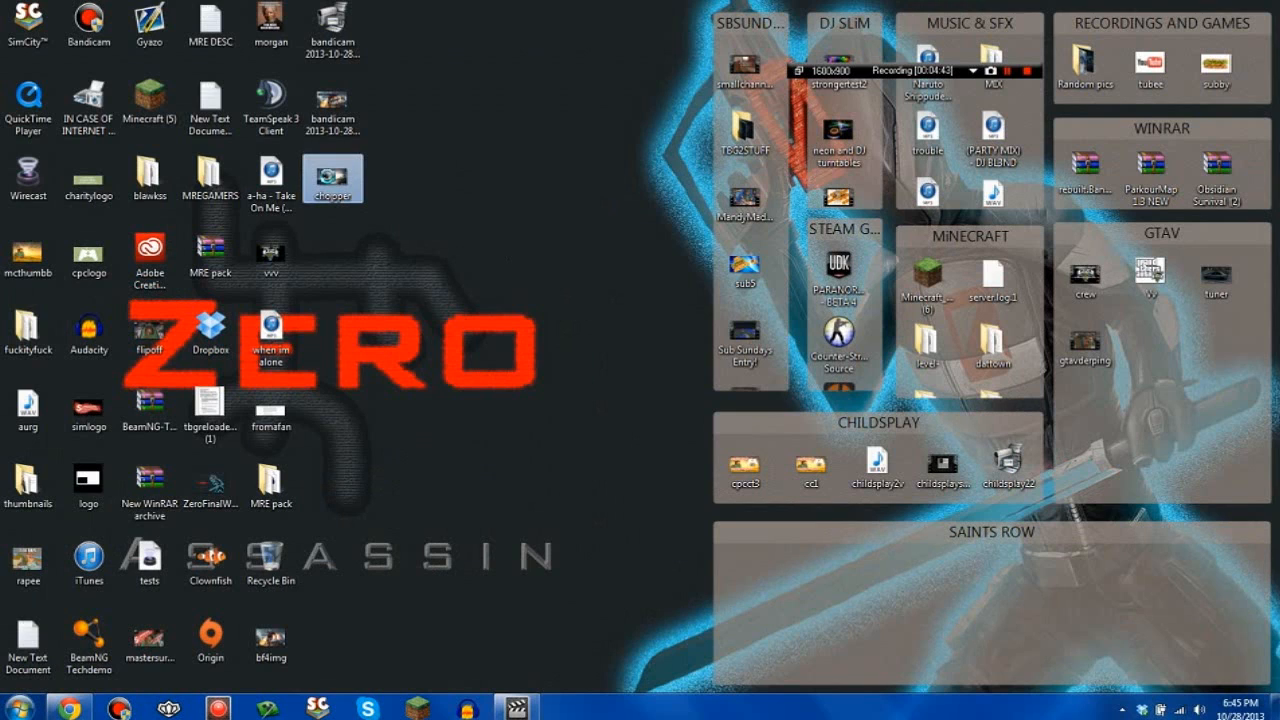
{"action": "right_click", "coordinate": [331, 179]}
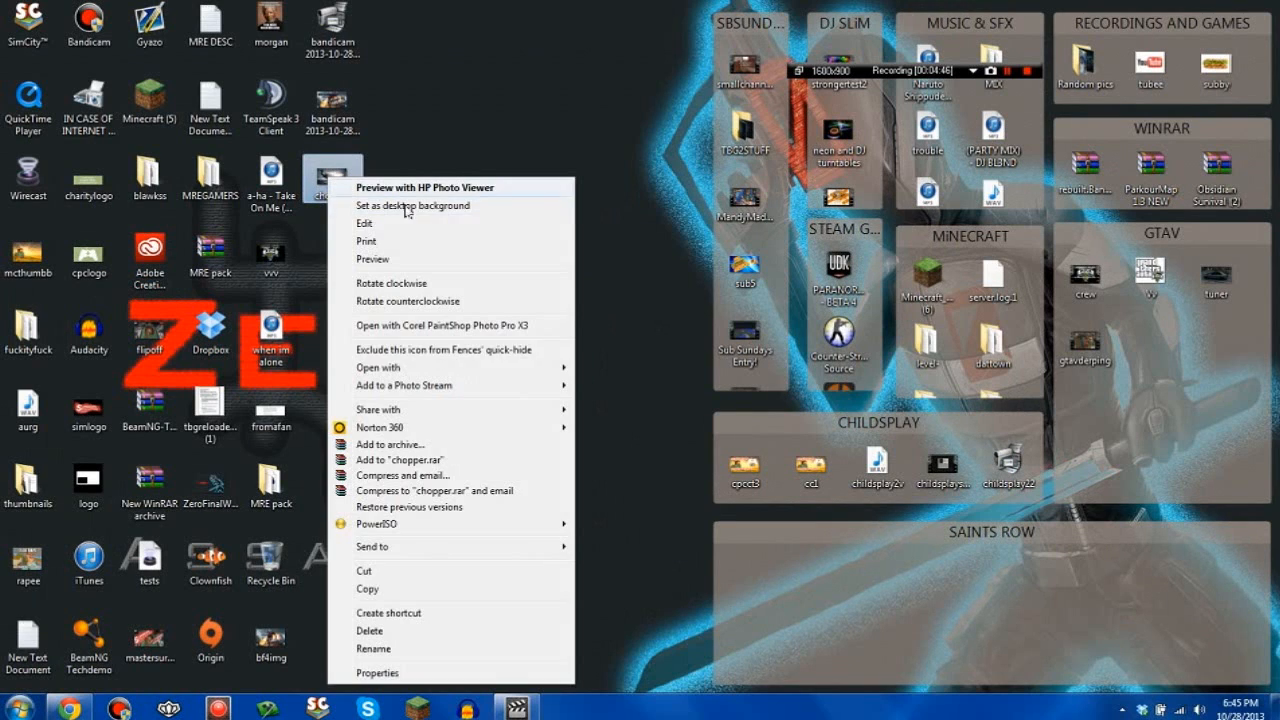
{"action": "left_click", "coordinate": [388, 674]}
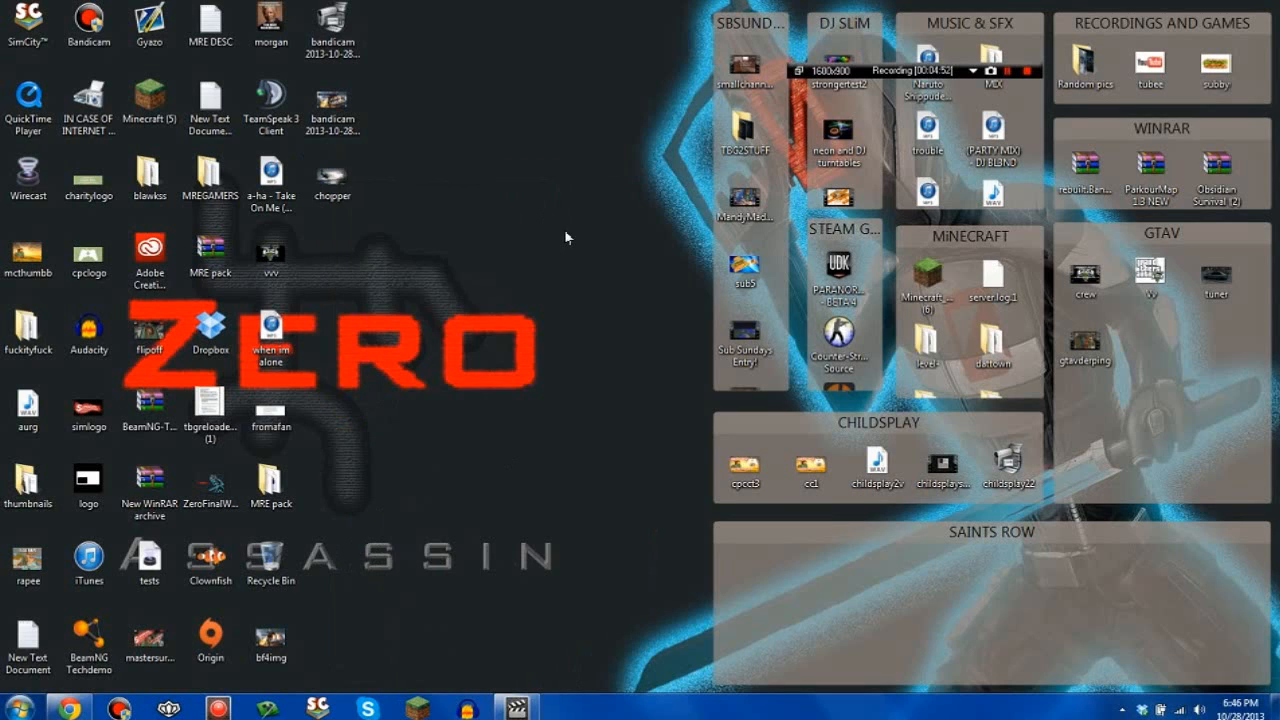
{"action": "left_click", "coordinate": [438, 216]}
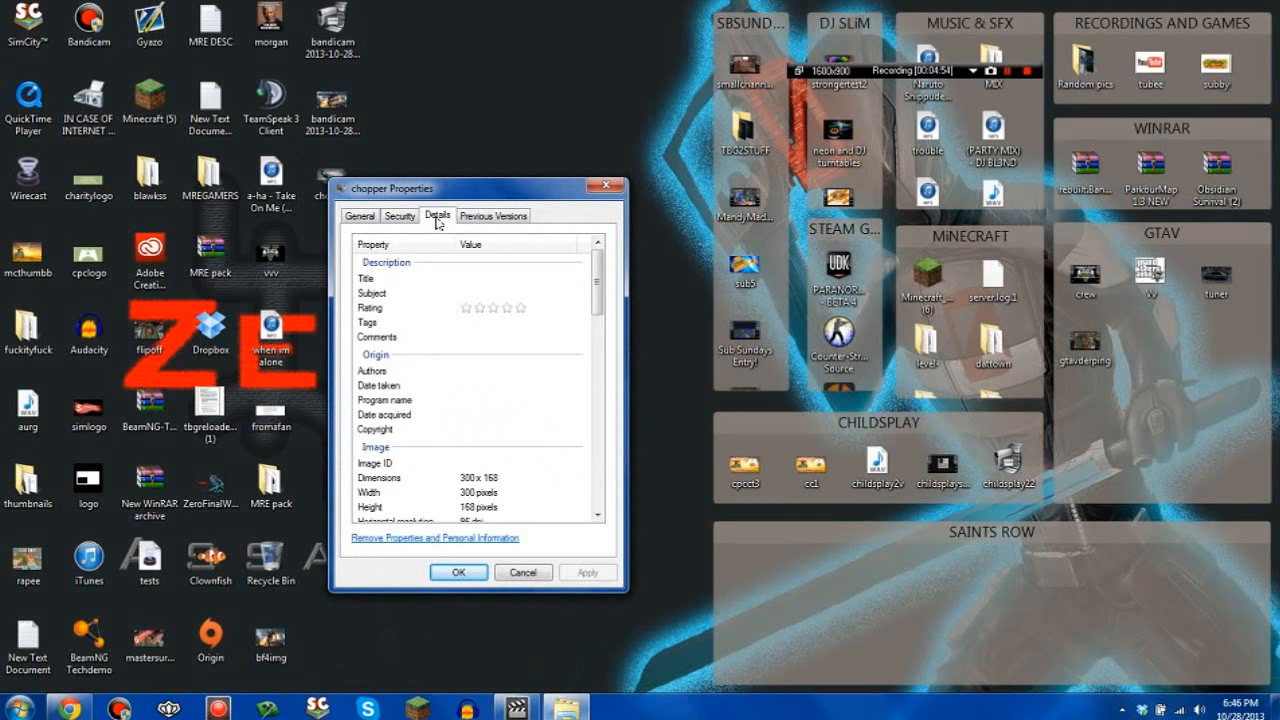
{"action": "left_click_drag", "start_coordinate": [591, 274], "coordinate": [597, 467]}
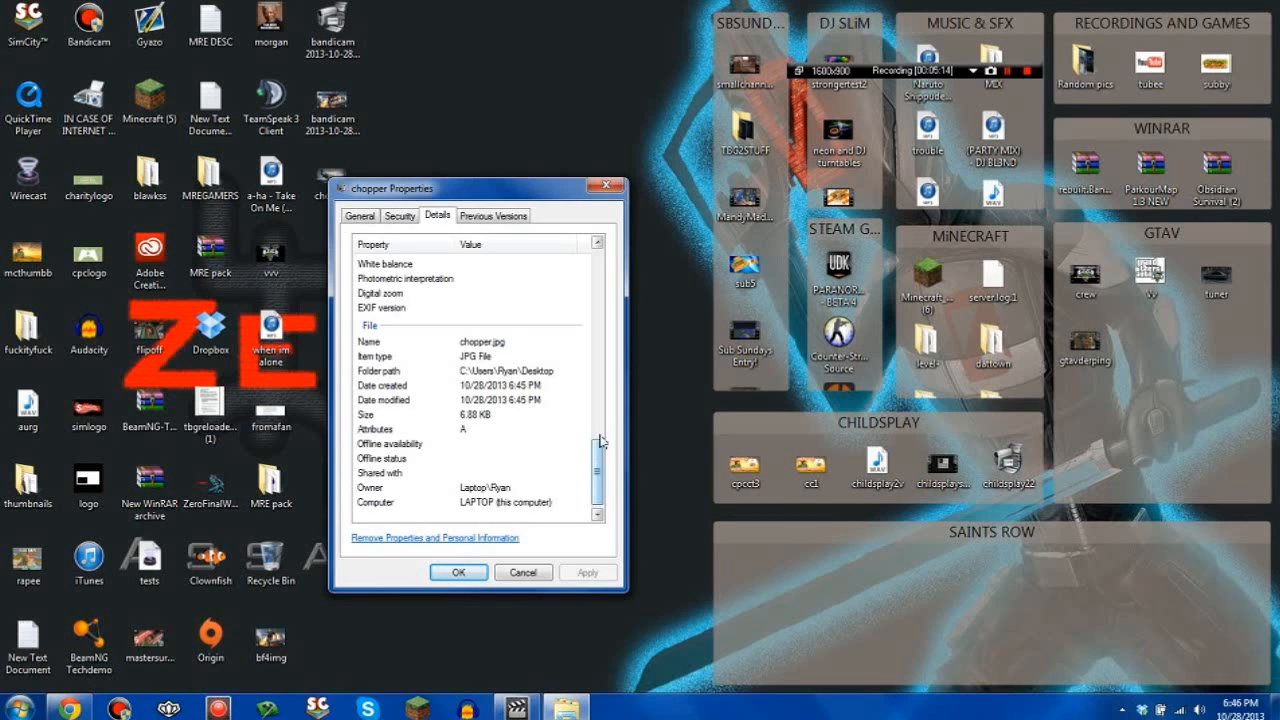
{"action": "left_click_drag", "start_coordinate": [600, 442], "coordinate": [614, 357]}
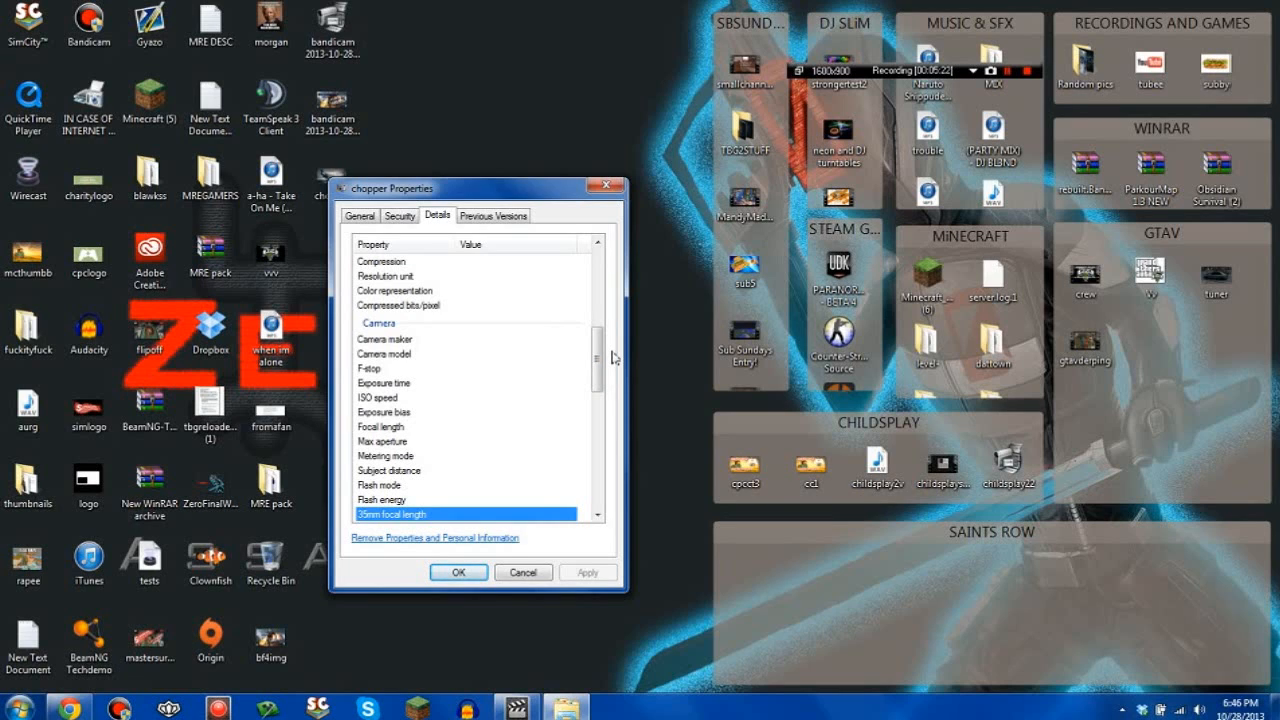
{"action": "left_click_drag", "start_coordinate": [598, 357], "coordinate": [597, 315]}
{"action": "left_click", "coordinate": [383, 315]}
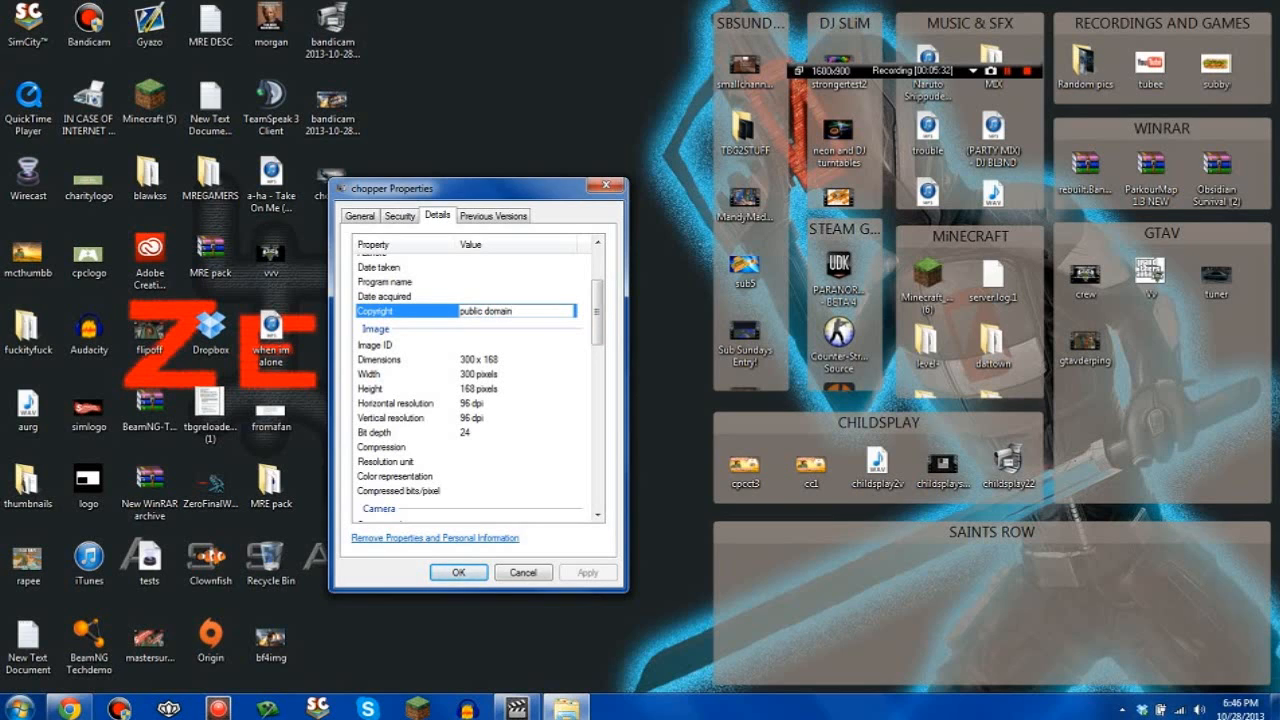
{"action": "left_click", "coordinate": [458, 572]}
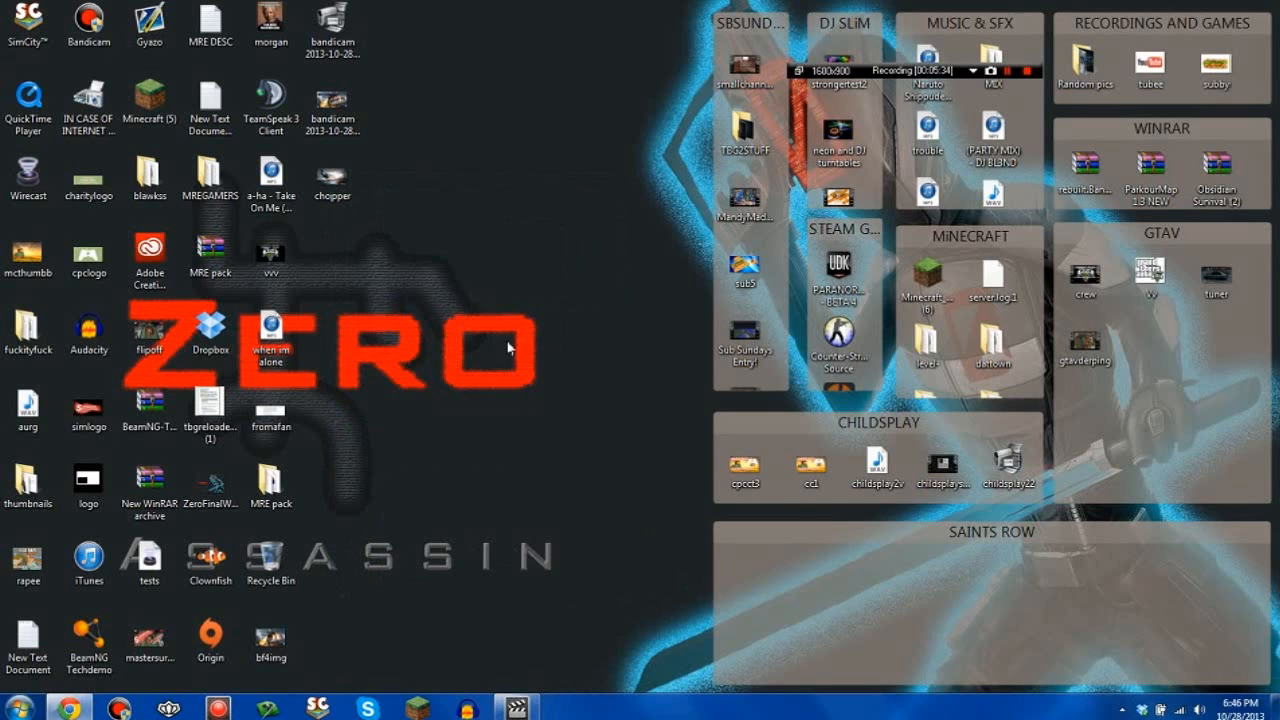
{"action": "right_click", "coordinate": [330, 106]}
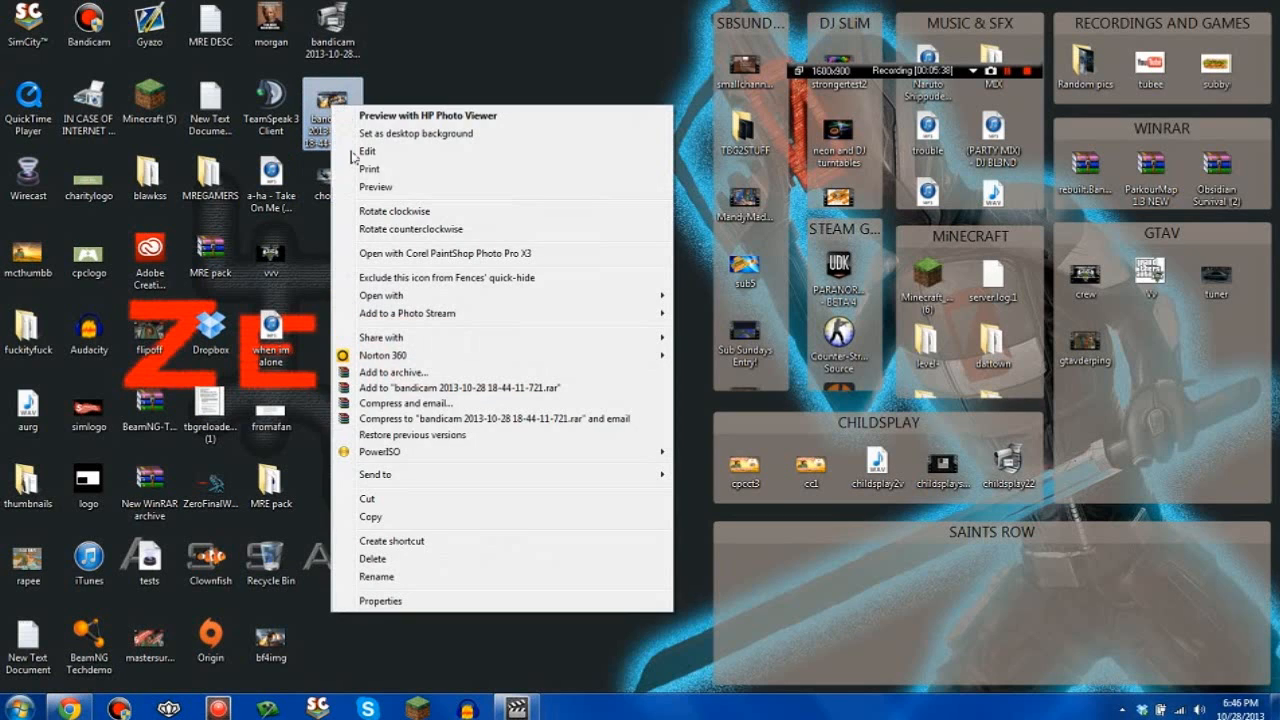
{"action": "left_click", "coordinate": [380, 600]}
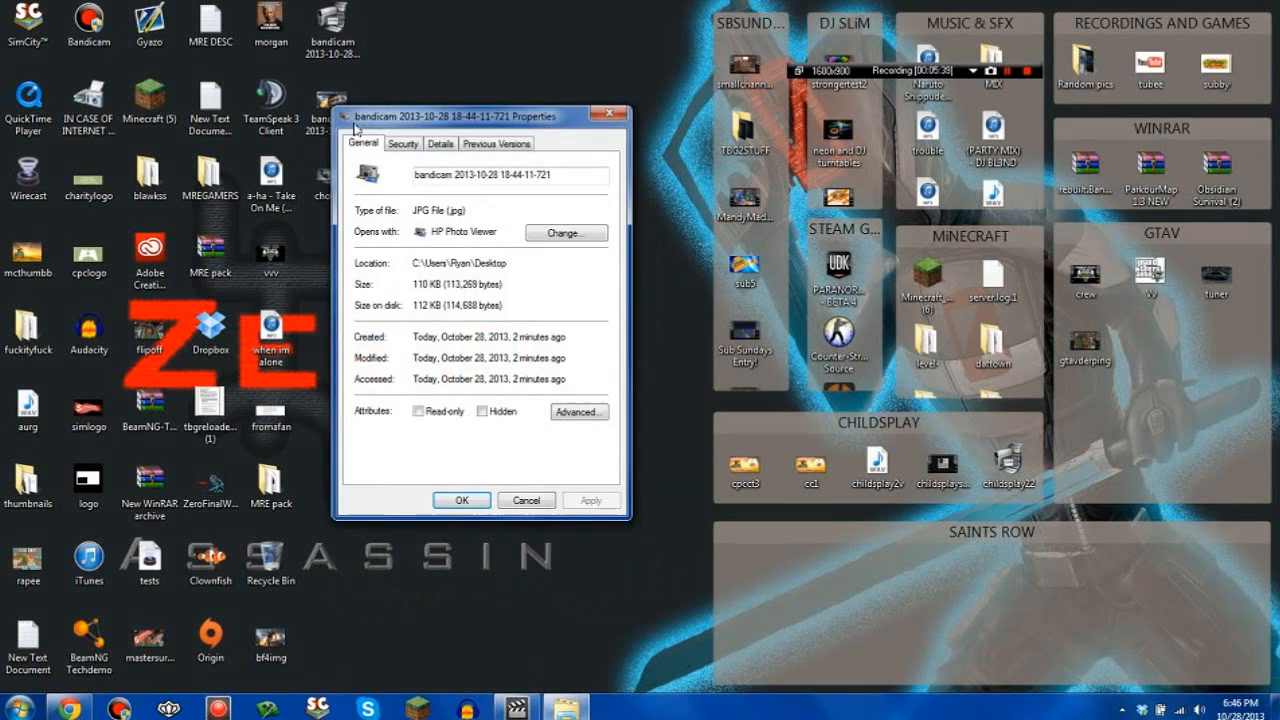
{"action": "left_click", "coordinate": [440, 143]}
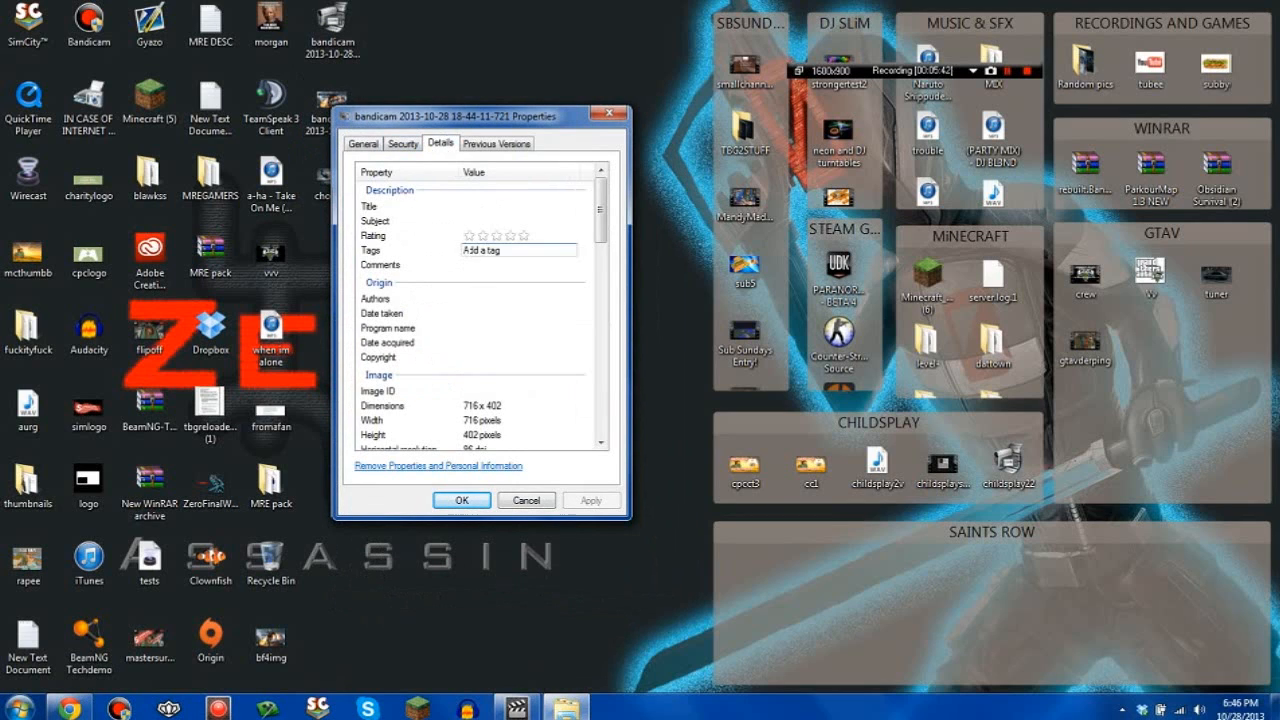
{"action": "scroll", "coordinate": [386, 336], "scroll_direction": "down", "scroll_amount": 2}
{"action": "scroll", "coordinate": [386, 336], "scroll_direction": "up", "scroll_amount": 1}
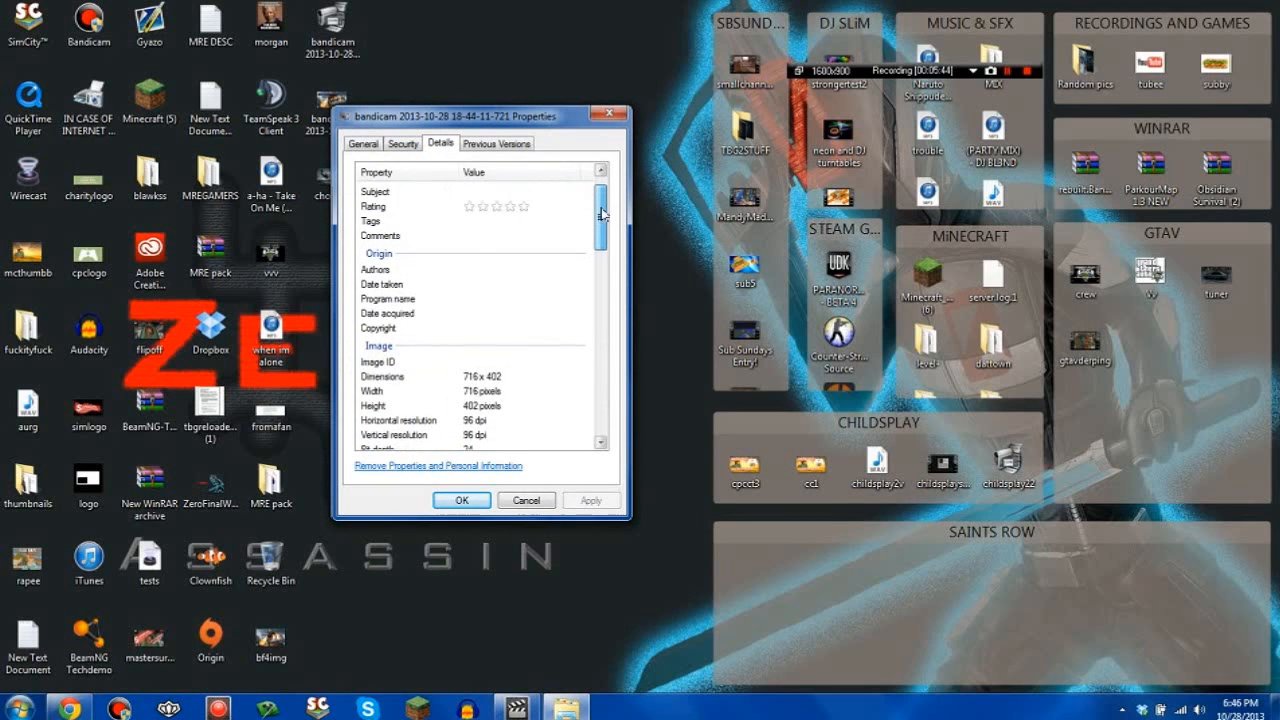
{"action": "left_click", "coordinate": [386, 336]}
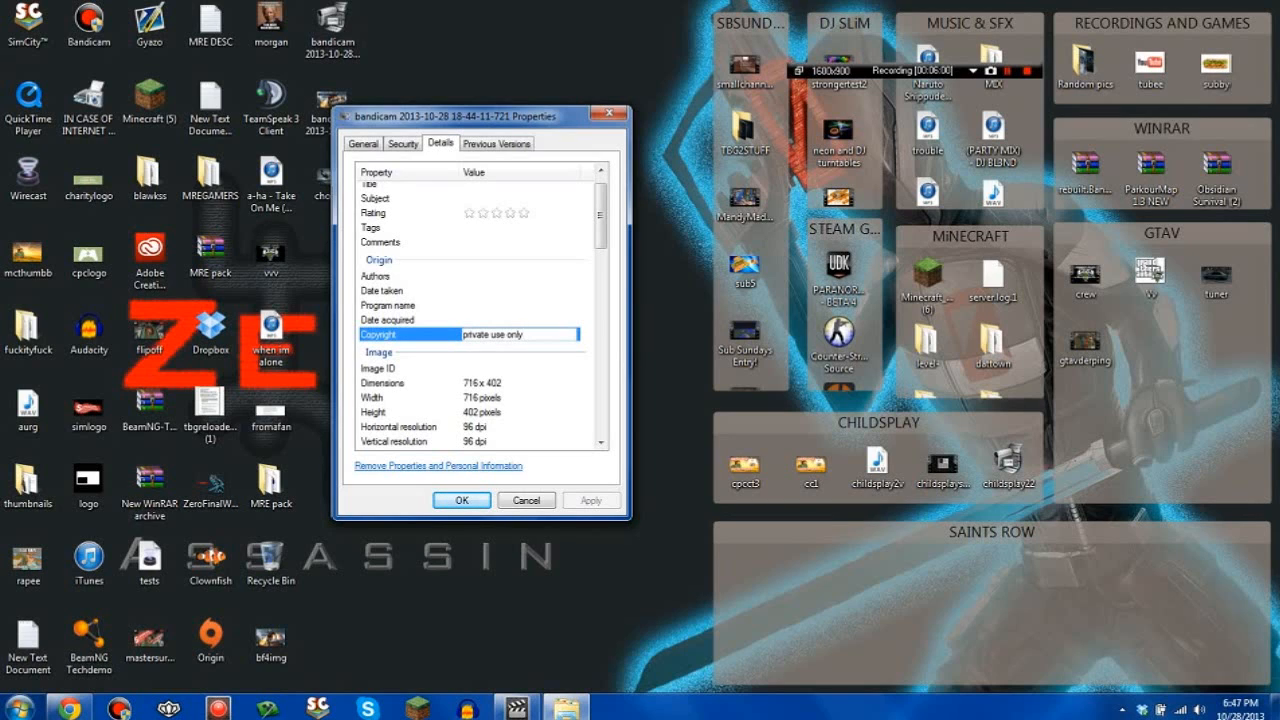
{"action": "left_click", "coordinate": [529, 288]}
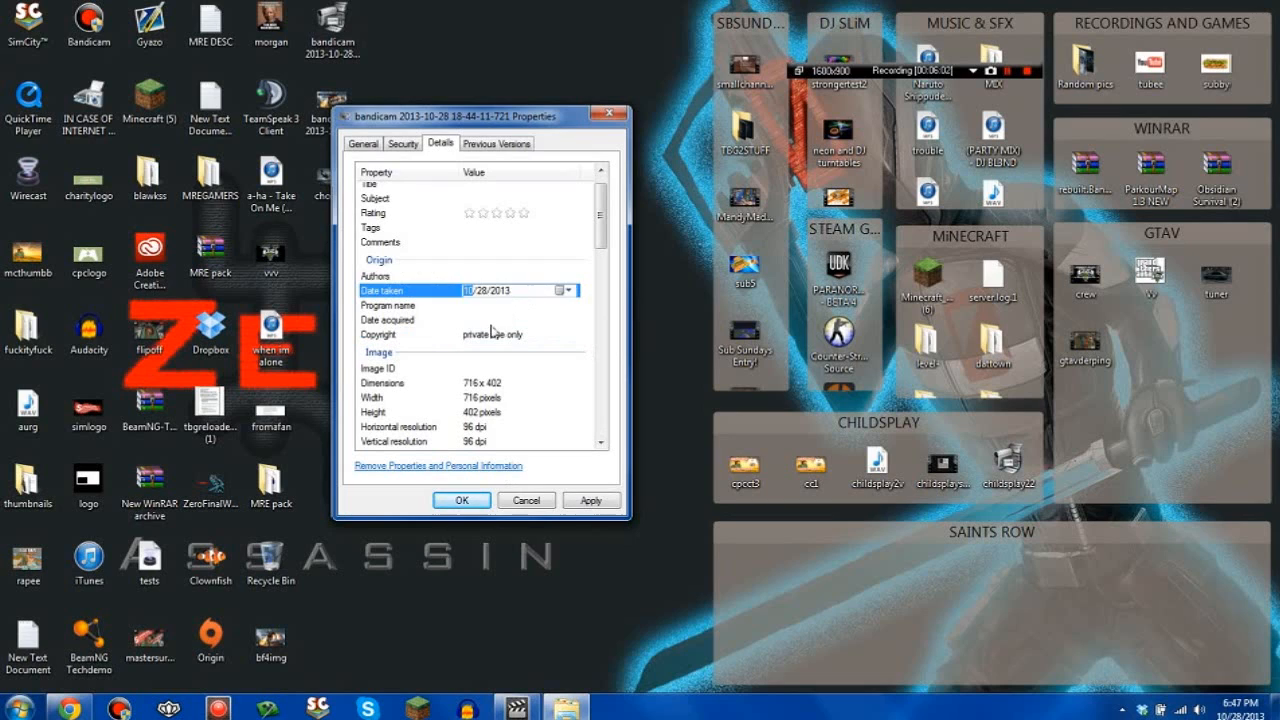
{"action": "left_click", "coordinate": [464, 313]}
{"action": "left_click", "coordinate": [472, 336]}
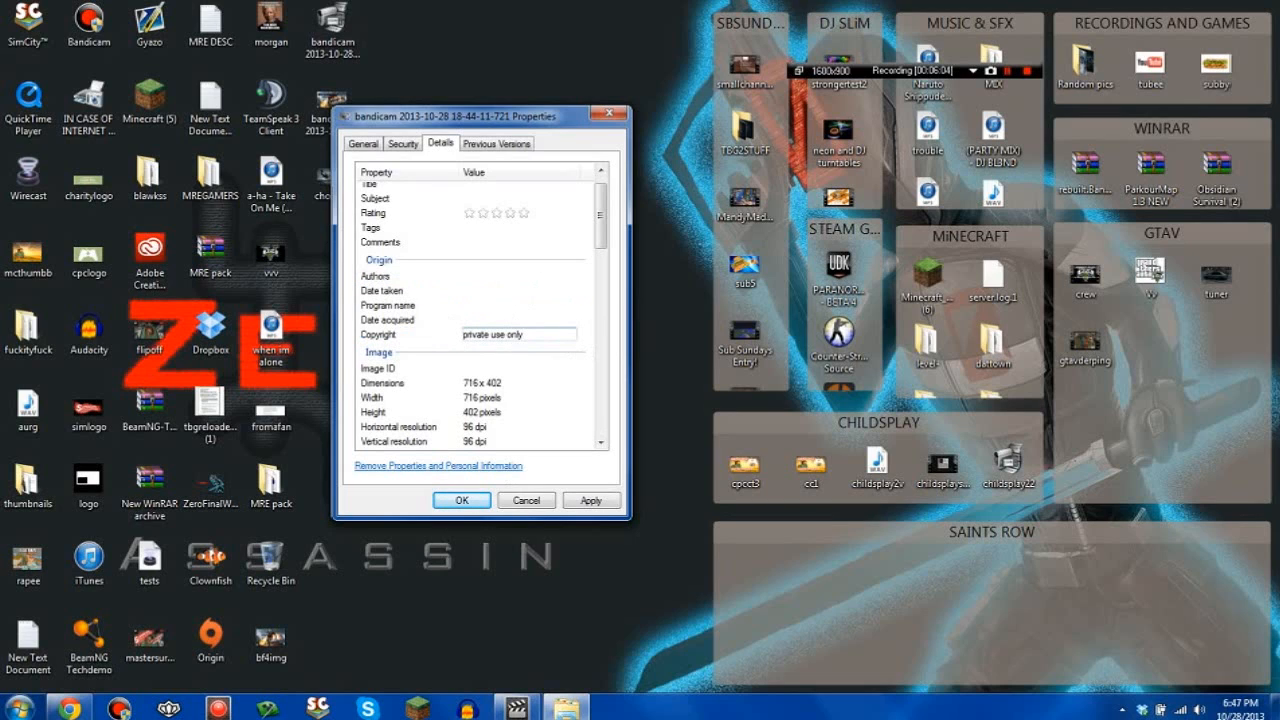
{"action": "left_click", "coordinate": [590, 500]}
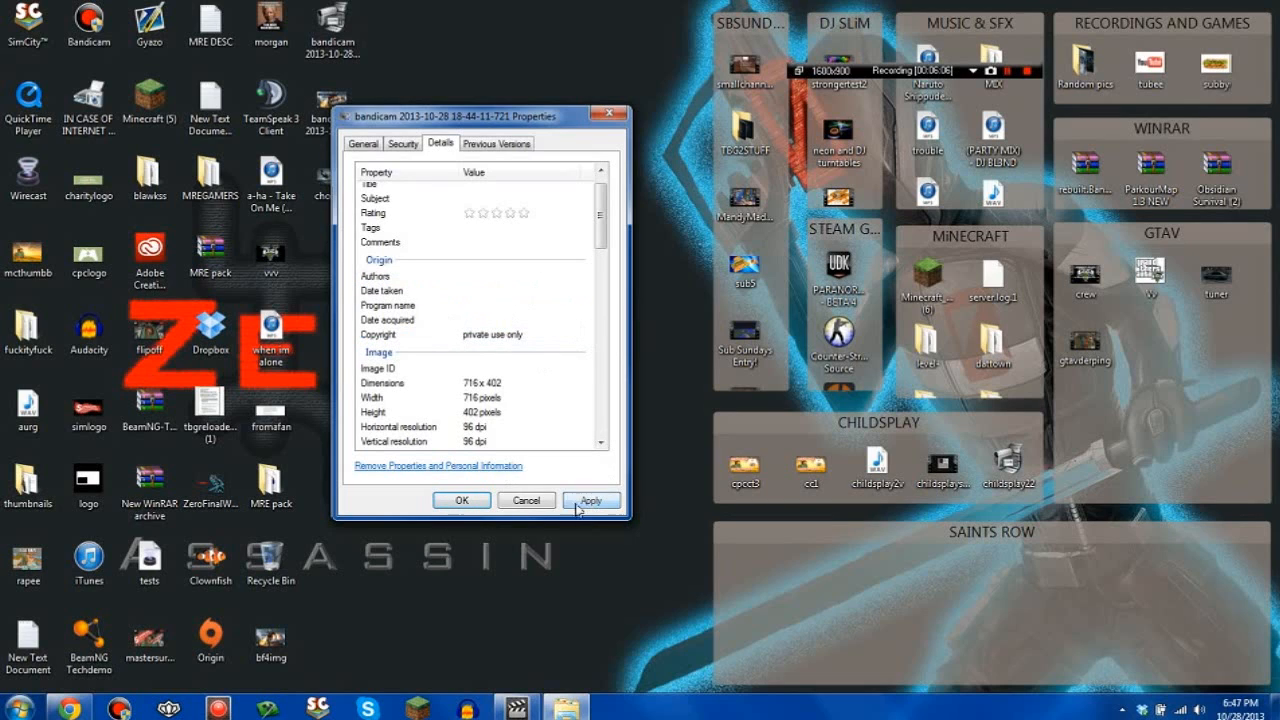
{"action": "left_click", "coordinate": [460, 501]}
Step: Switch to Roxio VideoWave, add the chopper image from the Desktop to the production and set its display mode to Fill
{"action": "left_click", "coordinate": [333, 177]}
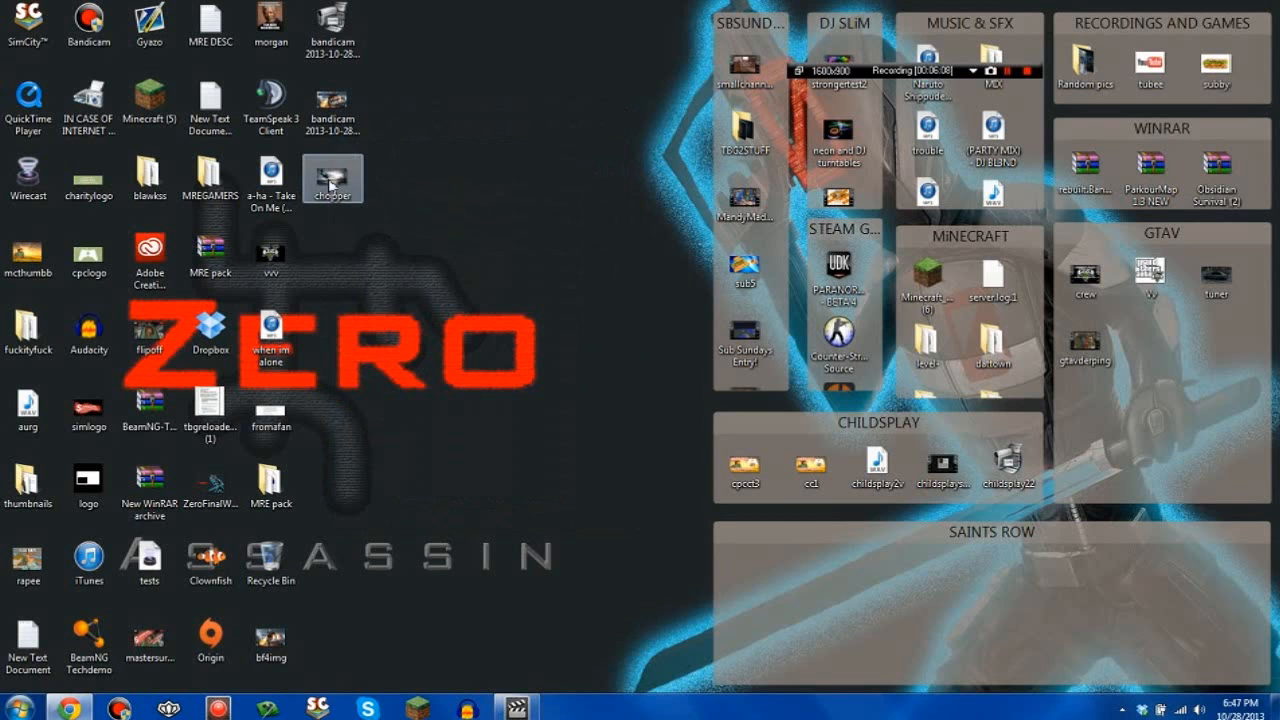
{"action": "left_click", "coordinate": [530, 712]}
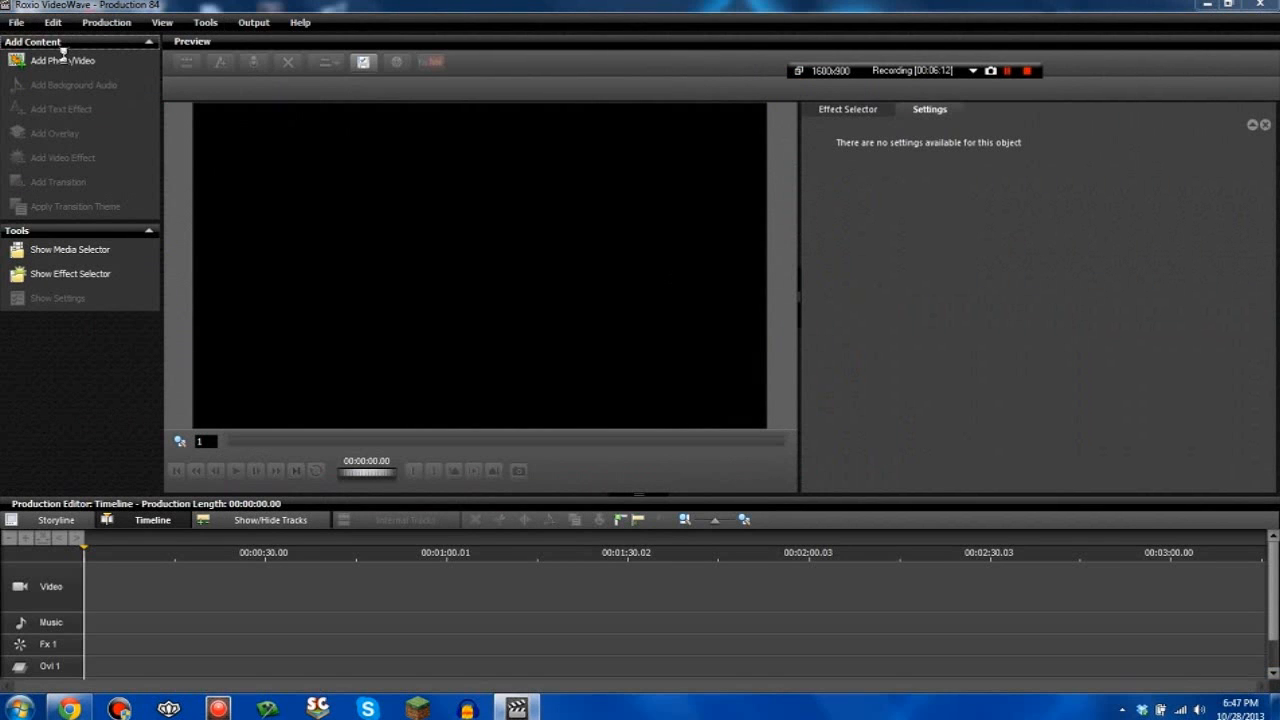
{"action": "left_click", "coordinate": [63, 57]}
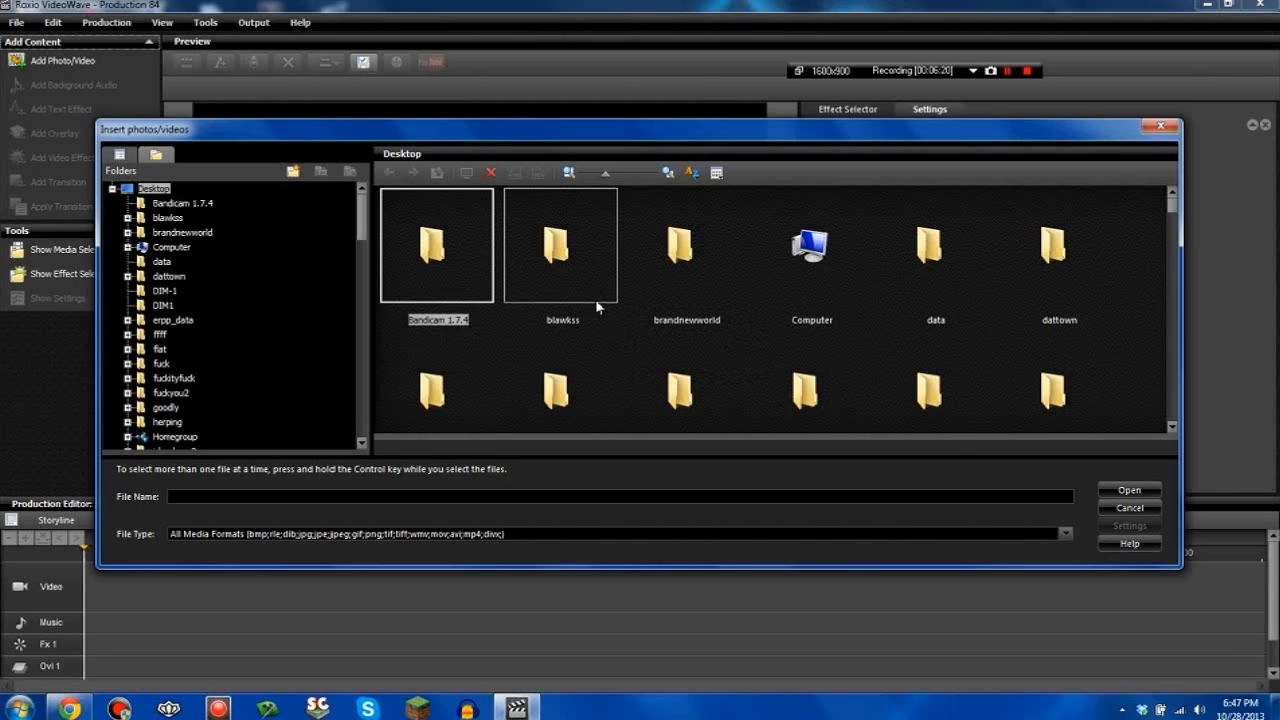
{"action": "left_click", "coordinate": [355, 503]}
{"action": "type", "text": "chopperd"}
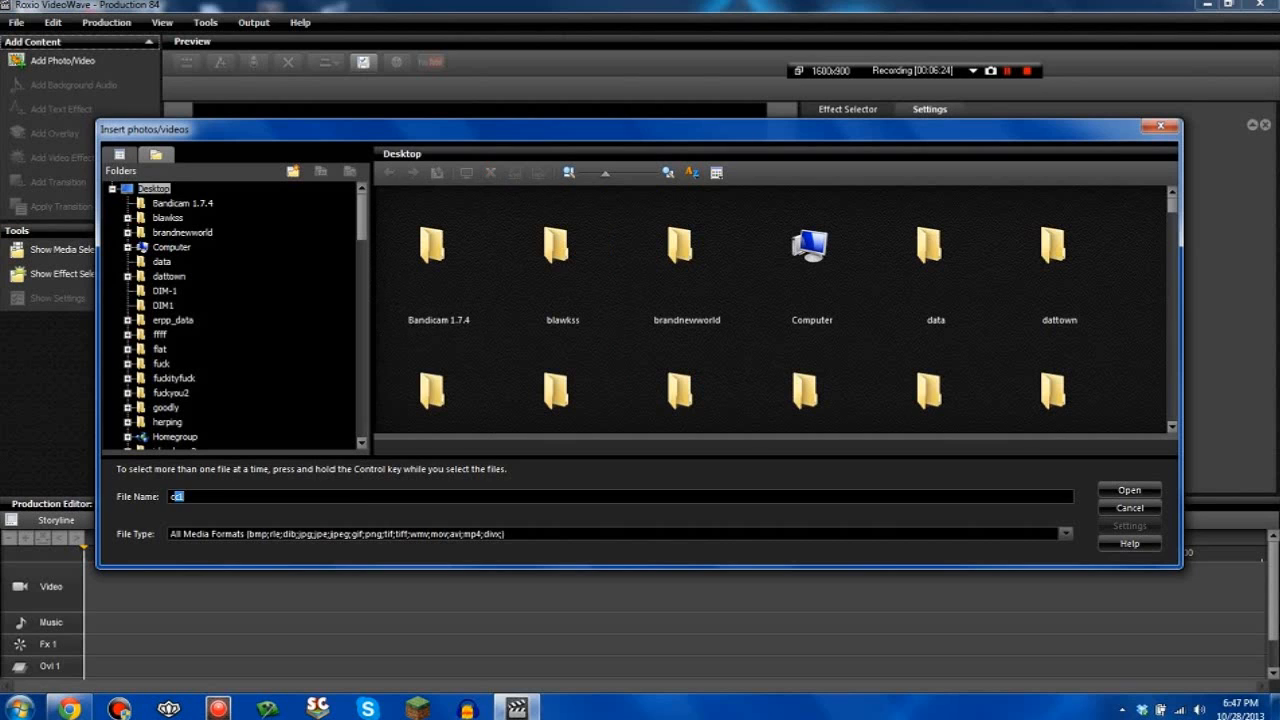
{"action": "key", "text": "Return"}
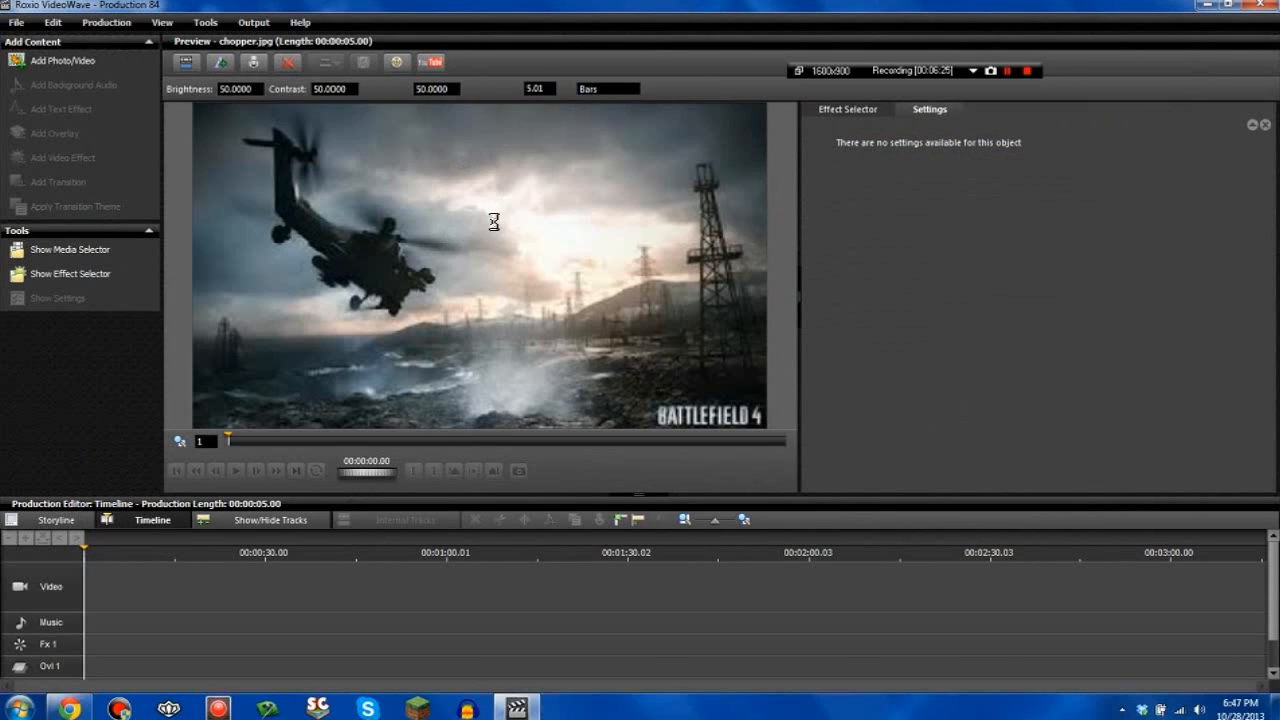
{"action": "left_click", "coordinate": [646, 89]}
{"action": "left_click", "coordinate": [620, 107]}
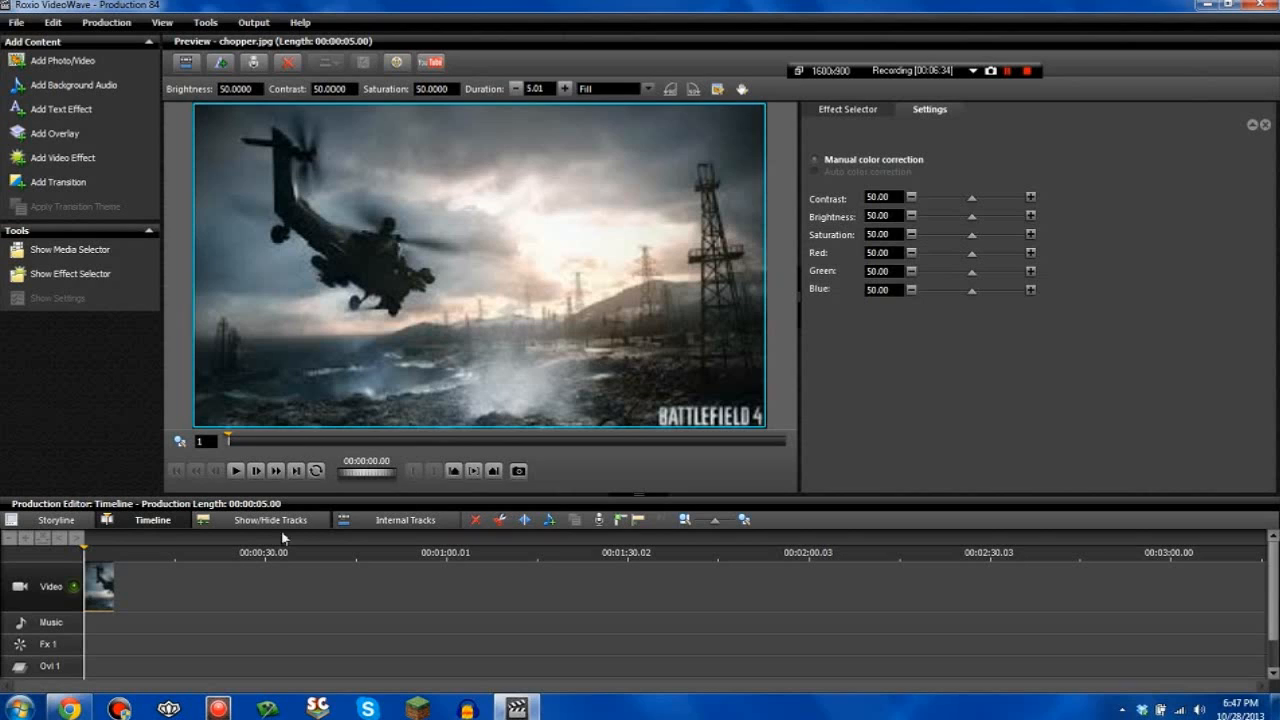
Step: Switch to Chrome and save the previewed helicopter image to the Desktop again, replacing the existing chopper.jpg
{"action": "left_click", "coordinate": [237, 564]}
{"action": "right_click", "coordinate": [386, 423]}
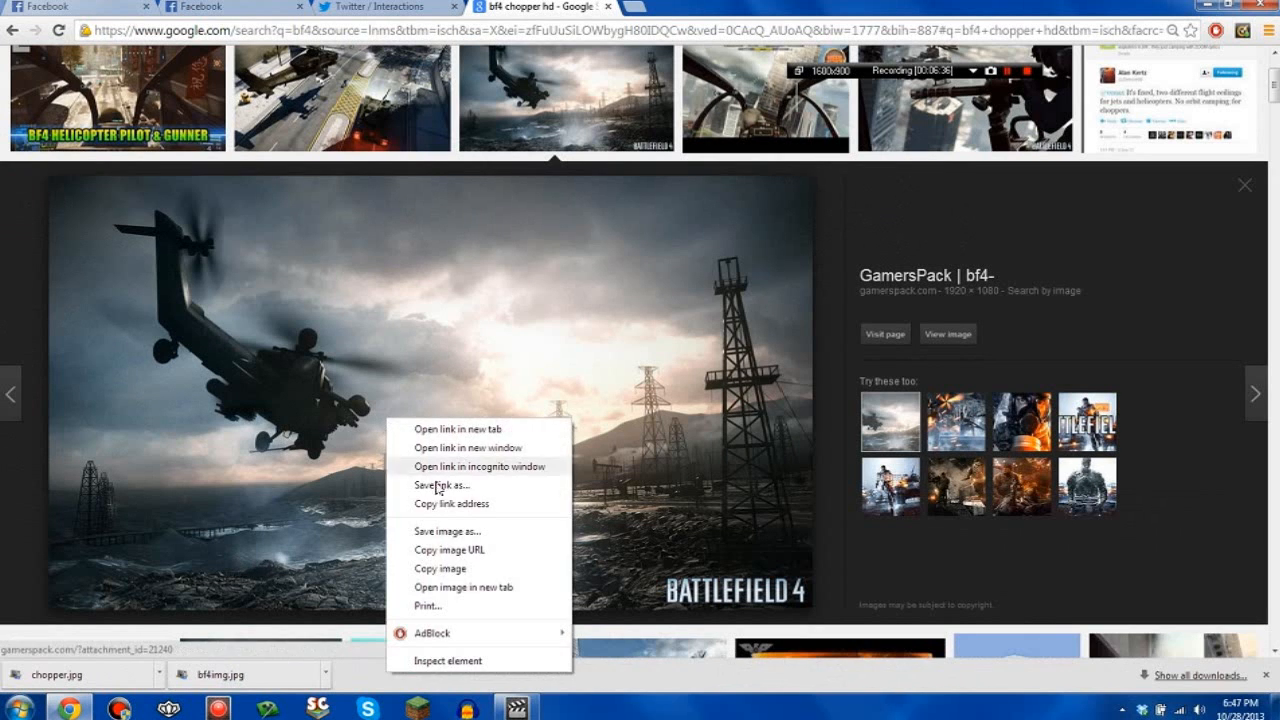
{"action": "left_click", "coordinate": [457, 526]}
{"action": "type", "text": "cho"}
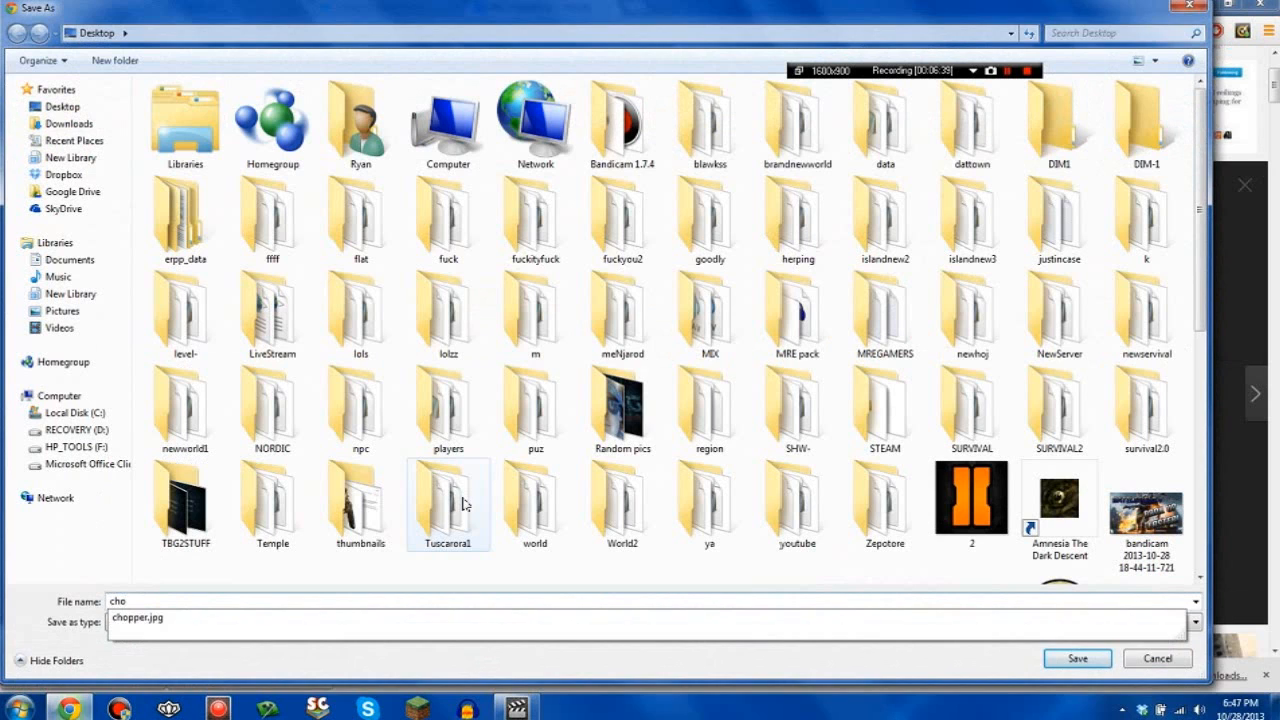
{"action": "key", "text": "Down"}
{"action": "key", "text": "Return"}
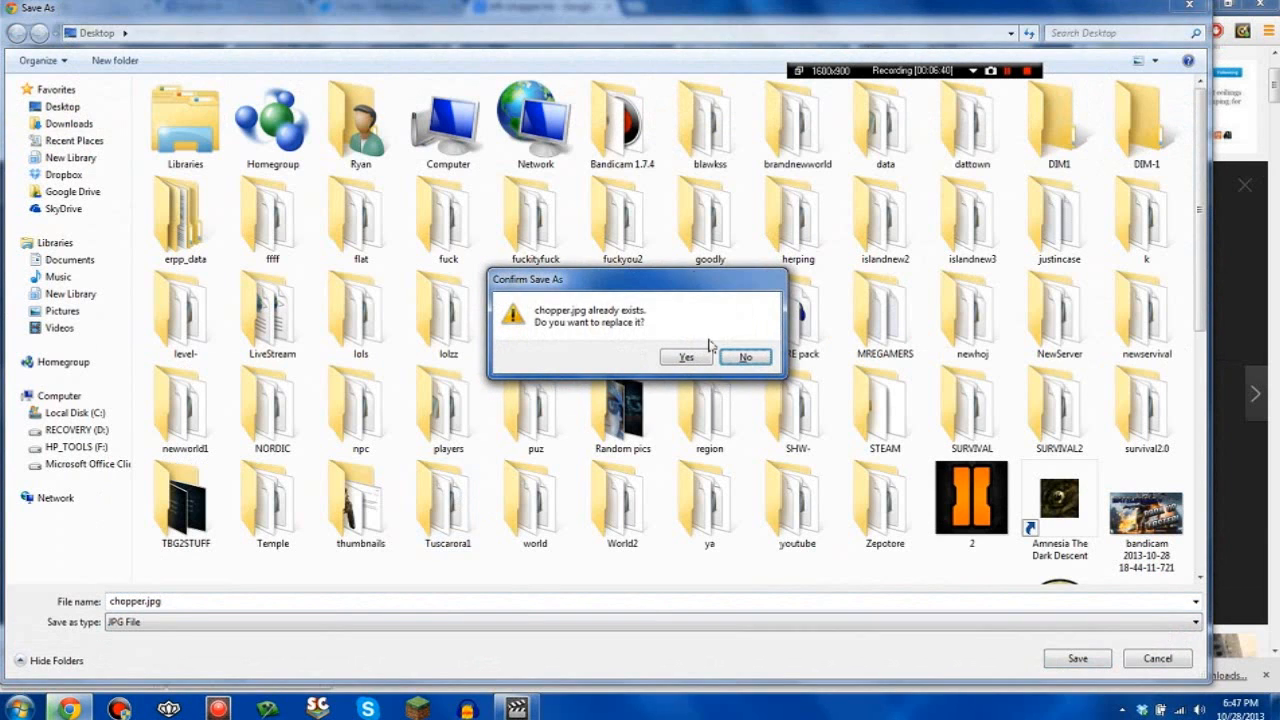
{"action": "left_click", "coordinate": [704, 357]}
Step: Switch back to Roxio VideoWave and start a new Widescreen (16:9) production
{"action": "left_click", "coordinate": [516, 708]}
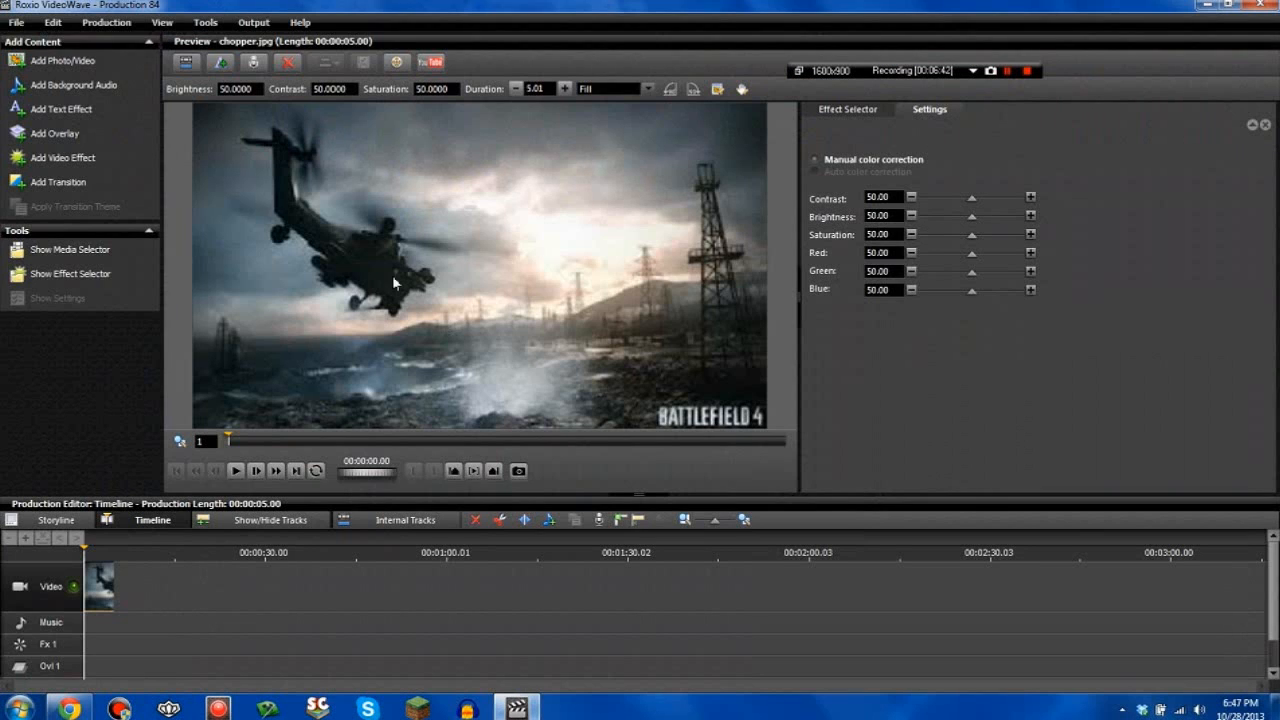
{"action": "left_click", "coordinate": [16, 22]}
{"action": "mouse_move", "coordinate": [45, 42]}
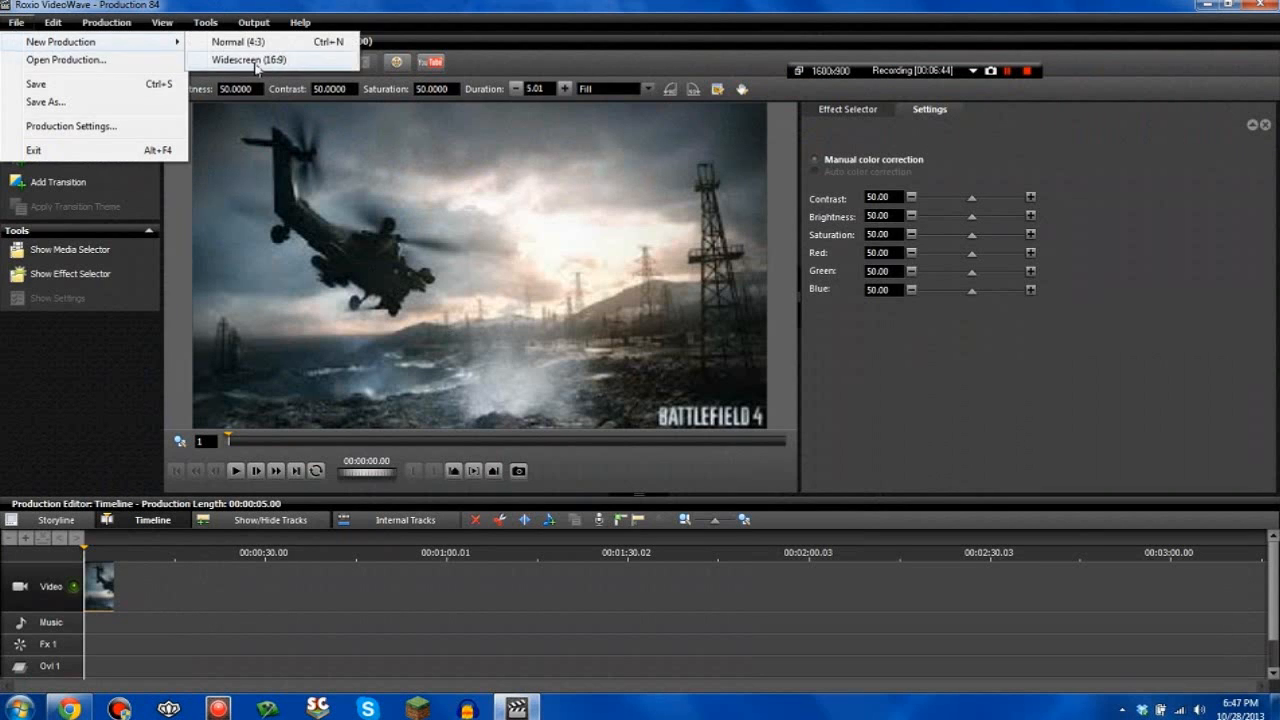
{"action": "left_click", "coordinate": [265, 60]}
{"action": "left_click", "coordinate": [644, 386]}
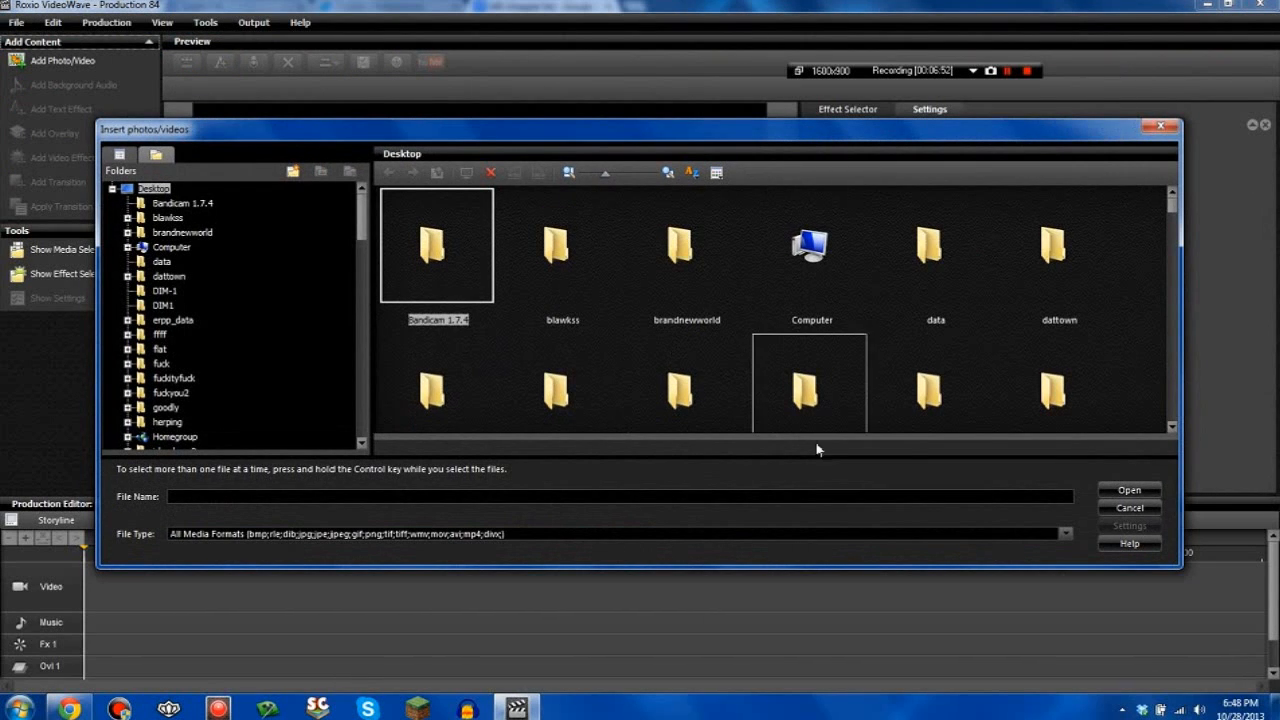
Step: Insert the chopper image from the Desktop into the new production
{"action": "left_click", "coordinate": [608, 496]}
{"action": "type", "text": "chopper"}
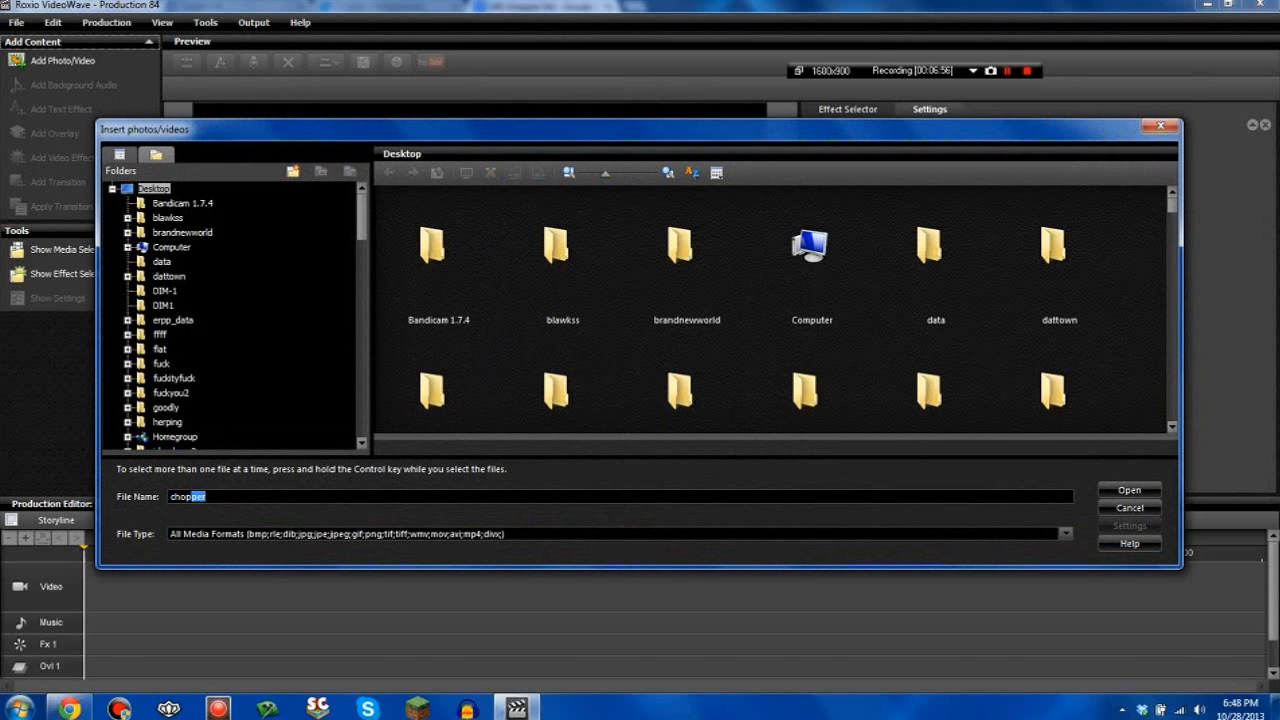
{"action": "key", "text": "Return"}
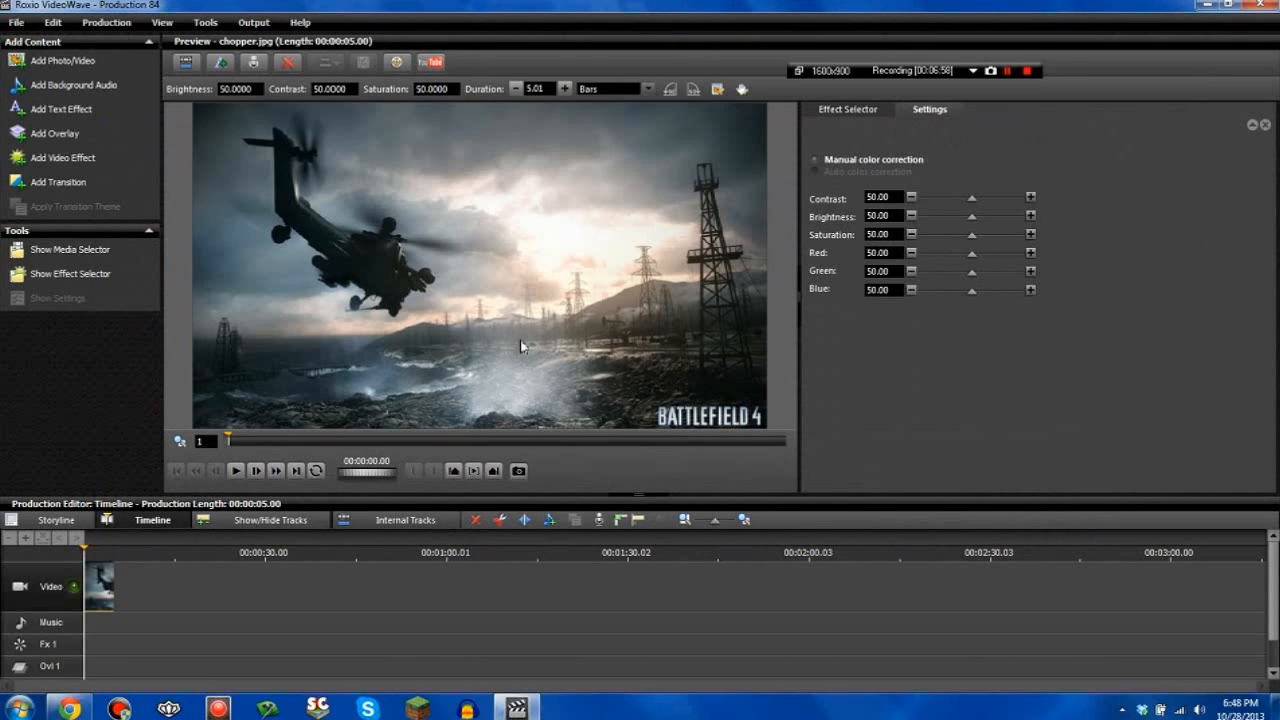
Step: Add a Gradient text effect to the chopper image
{"action": "left_click", "coordinate": [62, 108]}
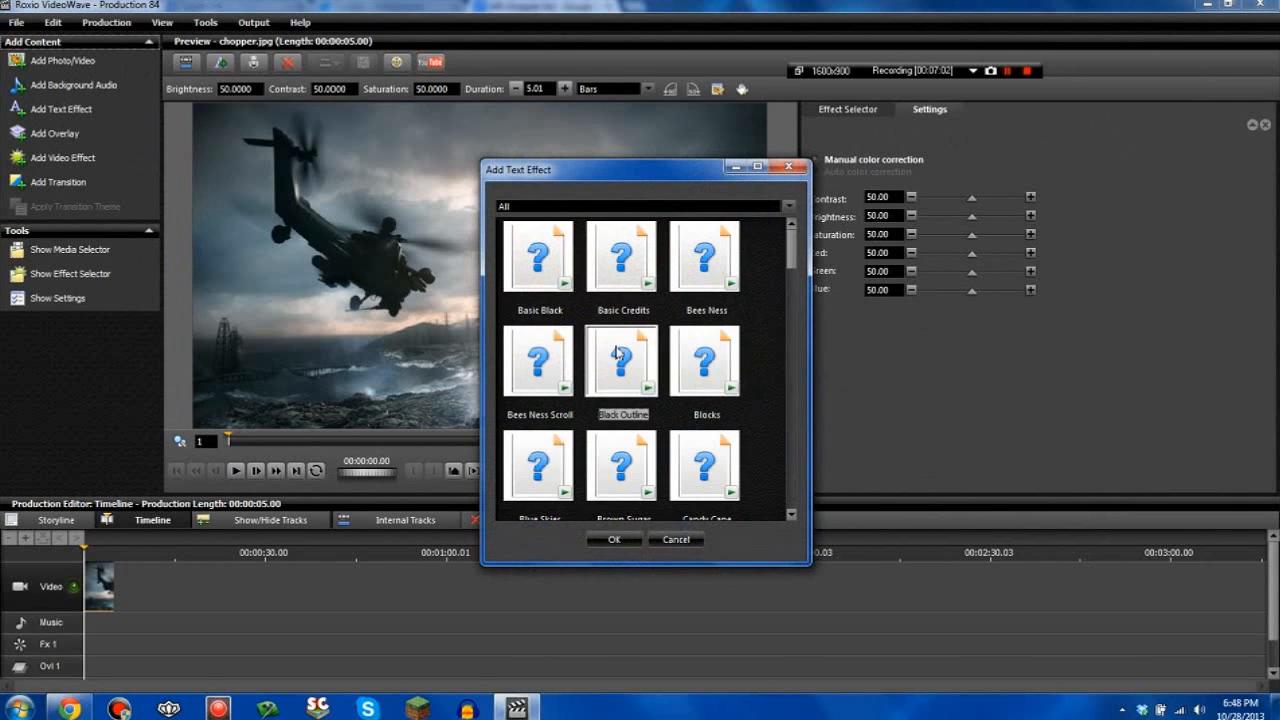
{"action": "scroll", "coordinate": [618, 352], "scroll_direction": "down", "scroll_amount": 5}
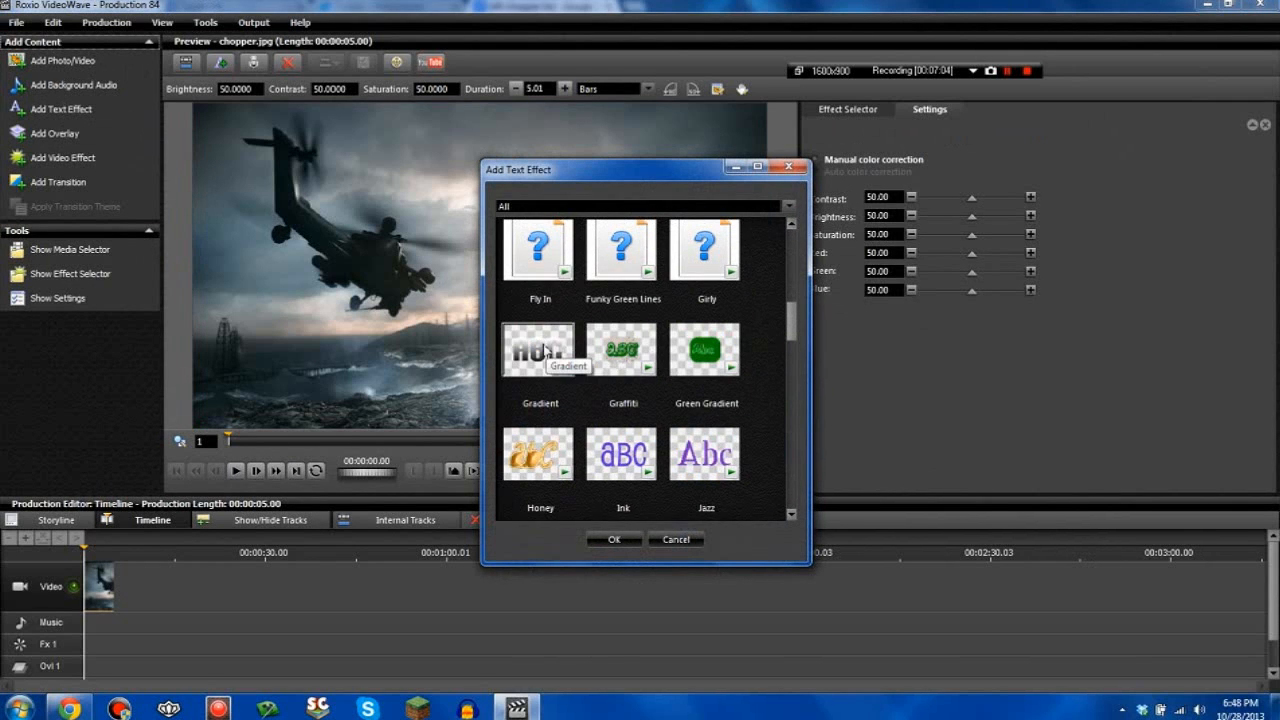
{"action": "double_click", "coordinate": [546, 350]}
{"action": "left_click", "coordinate": [612, 393]}
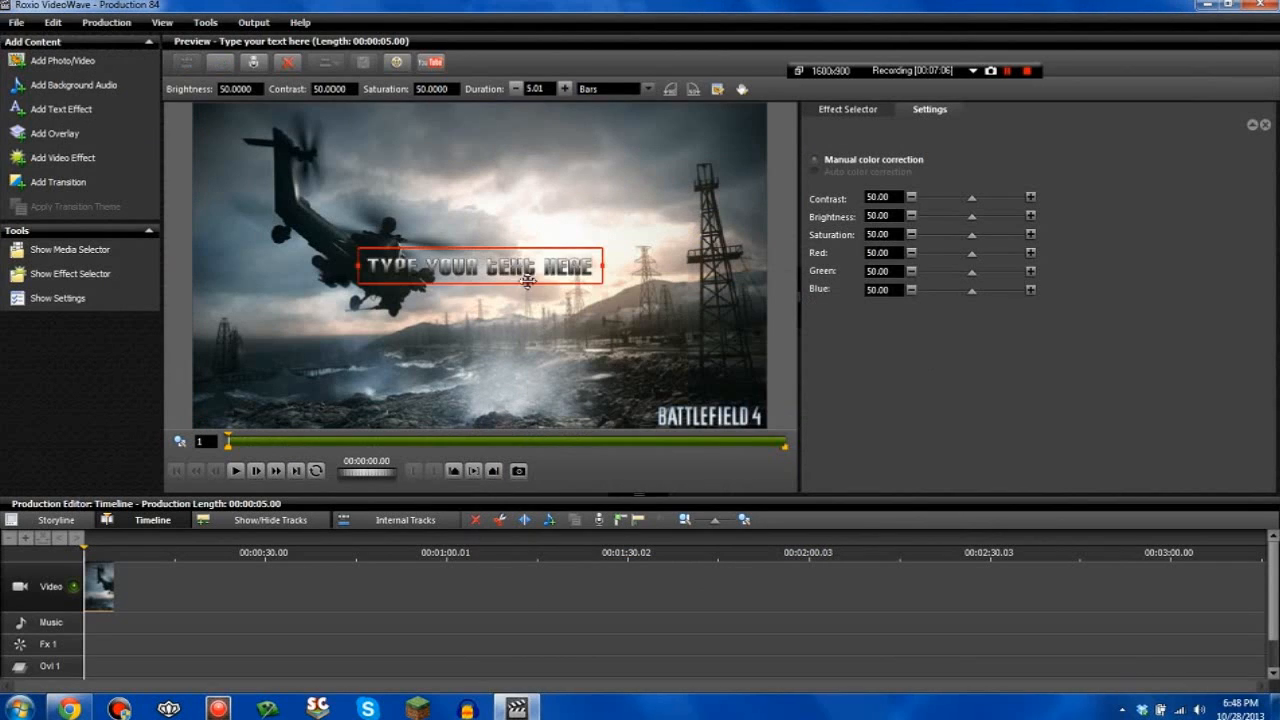
Step: Replace the placeholder text with HOW TO FLY, THE ATTACK and CHOPPER! on three separate lines
{"action": "double_click", "coordinate": [527, 280]}
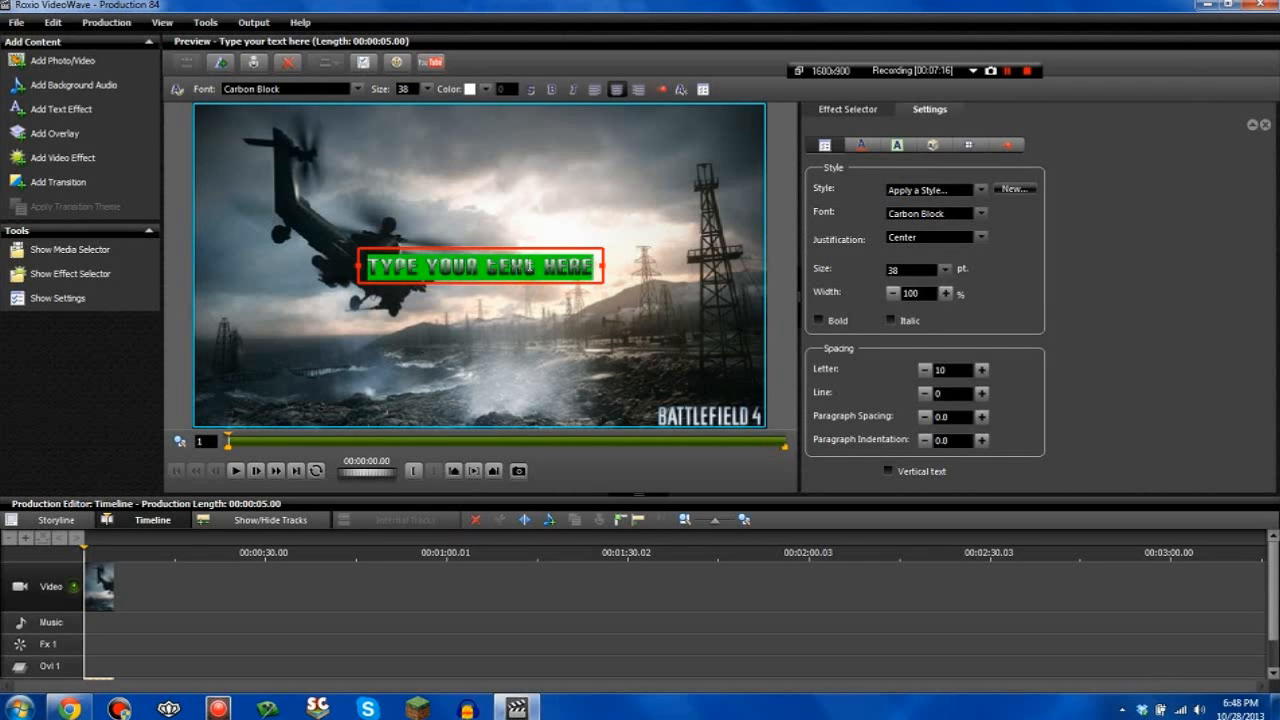
{"action": "type", "text": "HOW TO"}
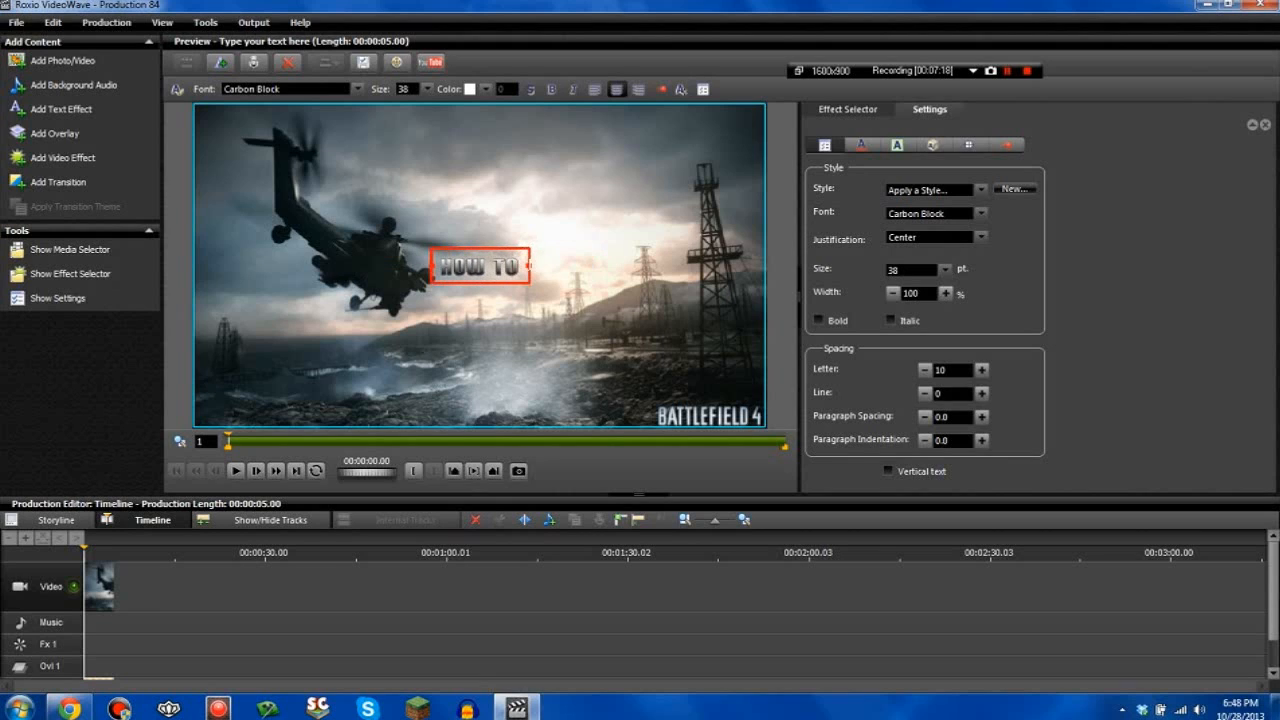
{"action": "type", "text": " FLY"}
{"action": "key", "text": "Return"}
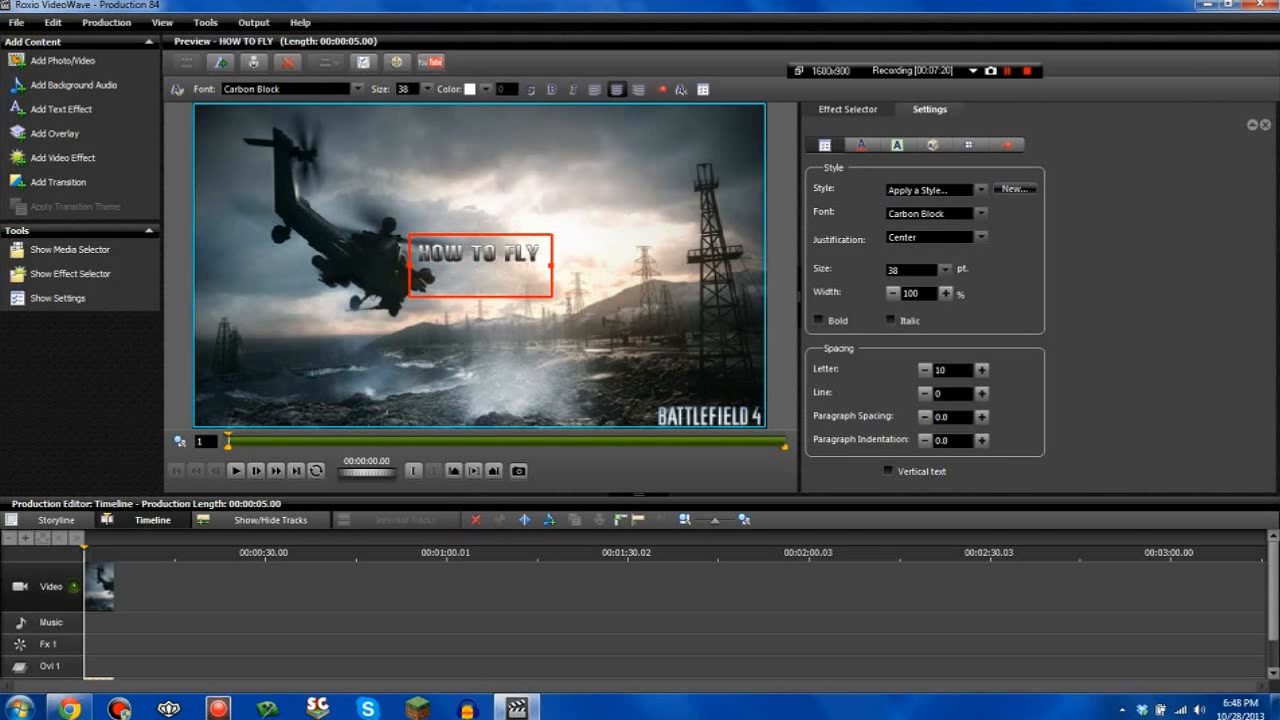
{"action": "type", "text": "THE ATTACK"}
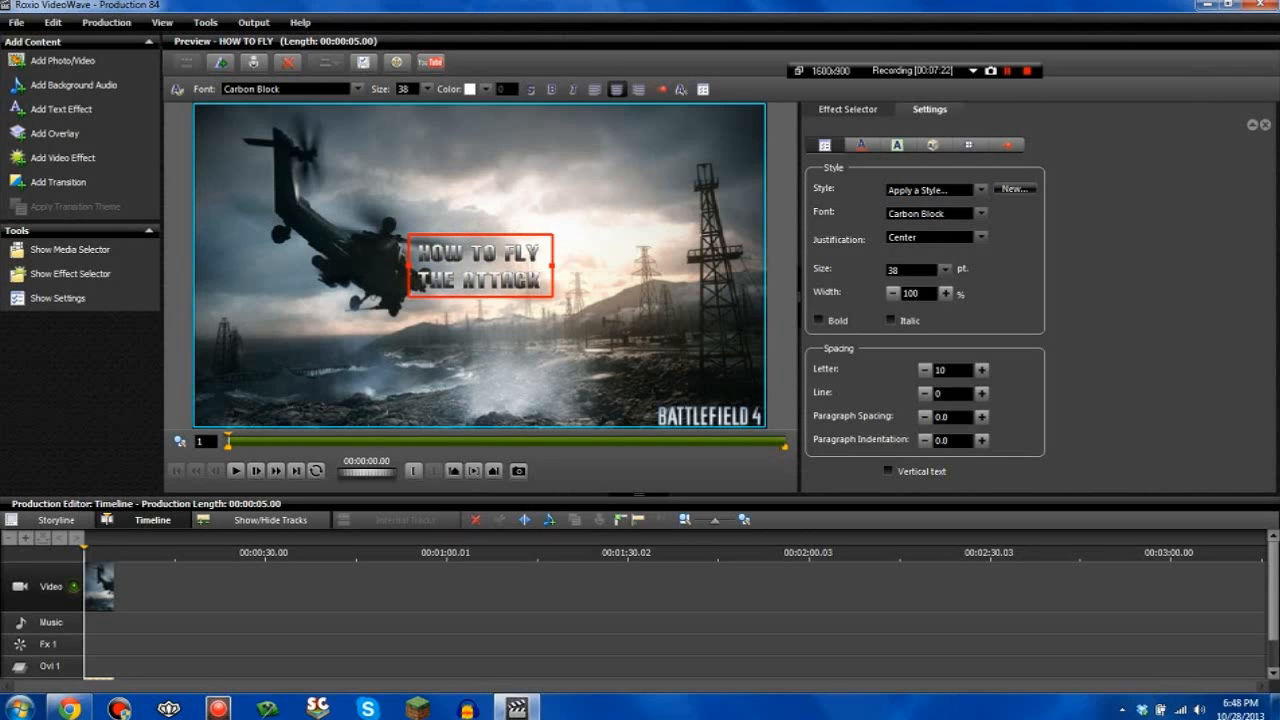
{"action": "key", "text": "Return"}
{"action": "type", "text": "CHOPPER!"}
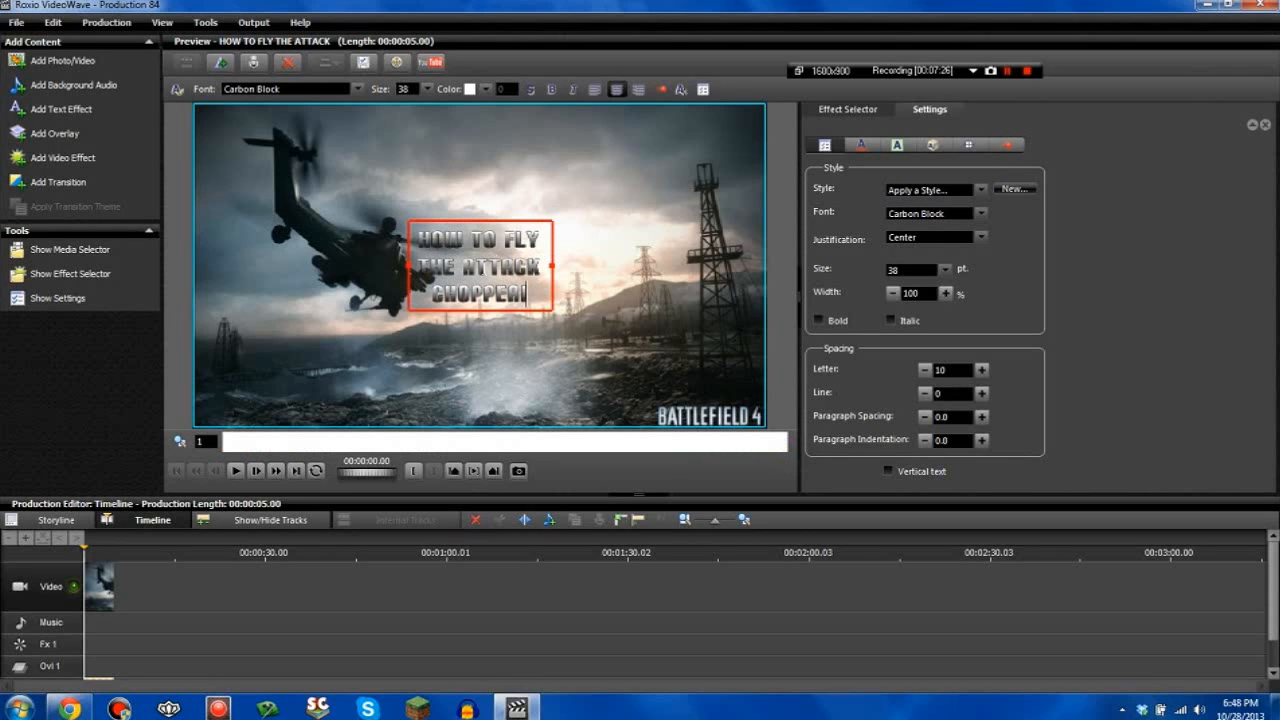
Step: Format the entire title as bold italic at size 96 and move it to the right of the helicopter
{"action": "right_click", "coordinate": [484, 285]}
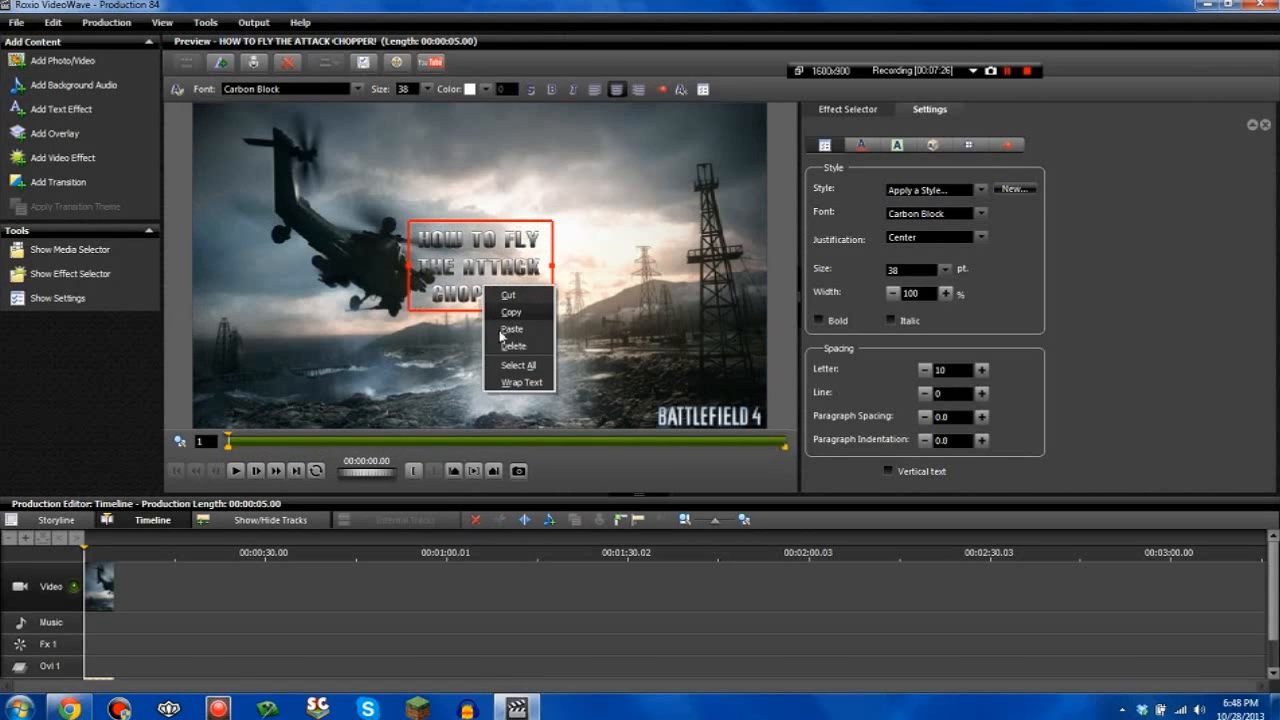
{"action": "left_click", "coordinate": [510, 366]}
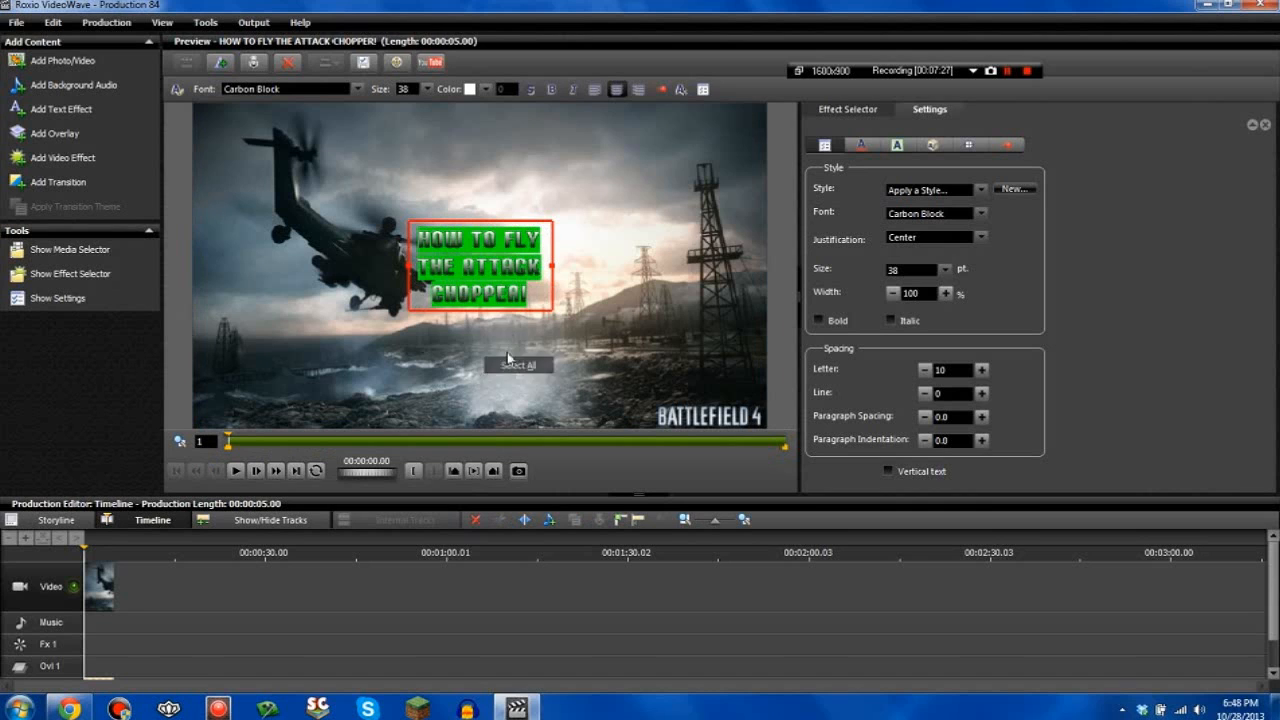
{"action": "left_click", "coordinate": [573, 89]}
{"action": "left_click", "coordinate": [551, 89]}
{"action": "left_click", "coordinate": [427, 89]}
{"action": "left_click_drag", "start_coordinate": [430, 117], "coordinate": [432, 205]}
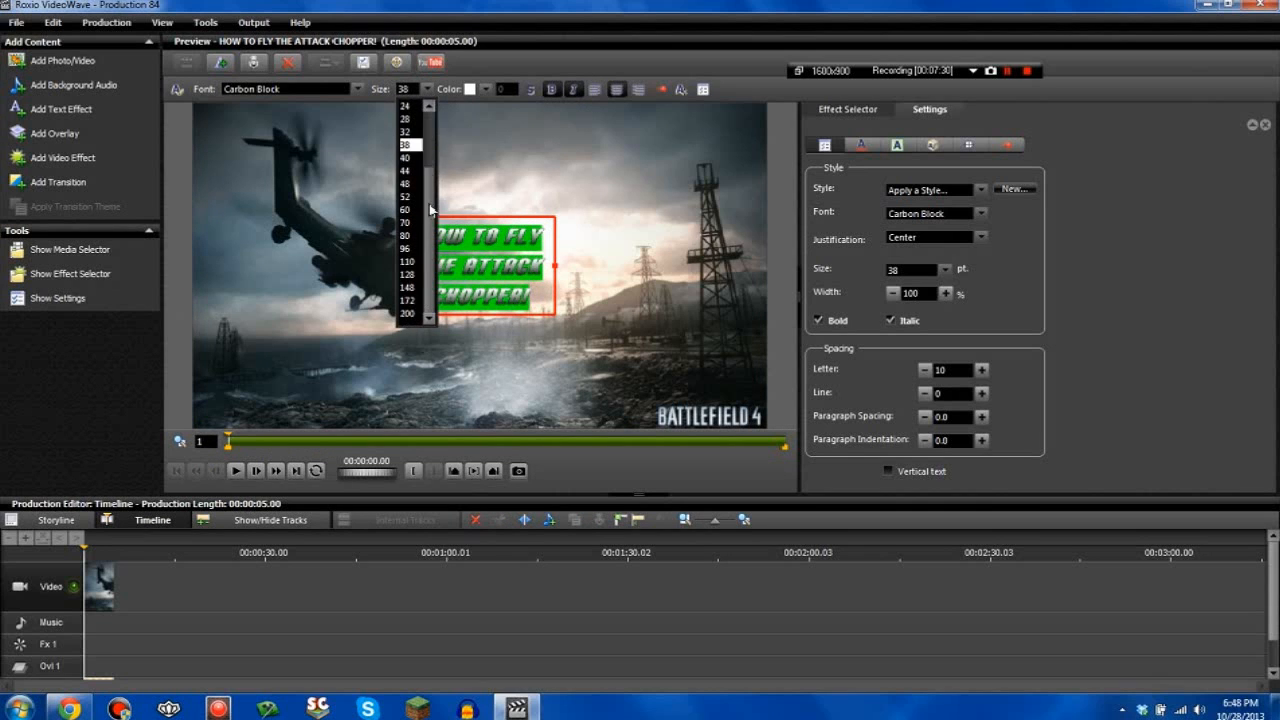
{"action": "left_click", "coordinate": [410, 257]}
{"action": "left_click_drag", "start_coordinate": [490, 381], "coordinate": [601, 349]}
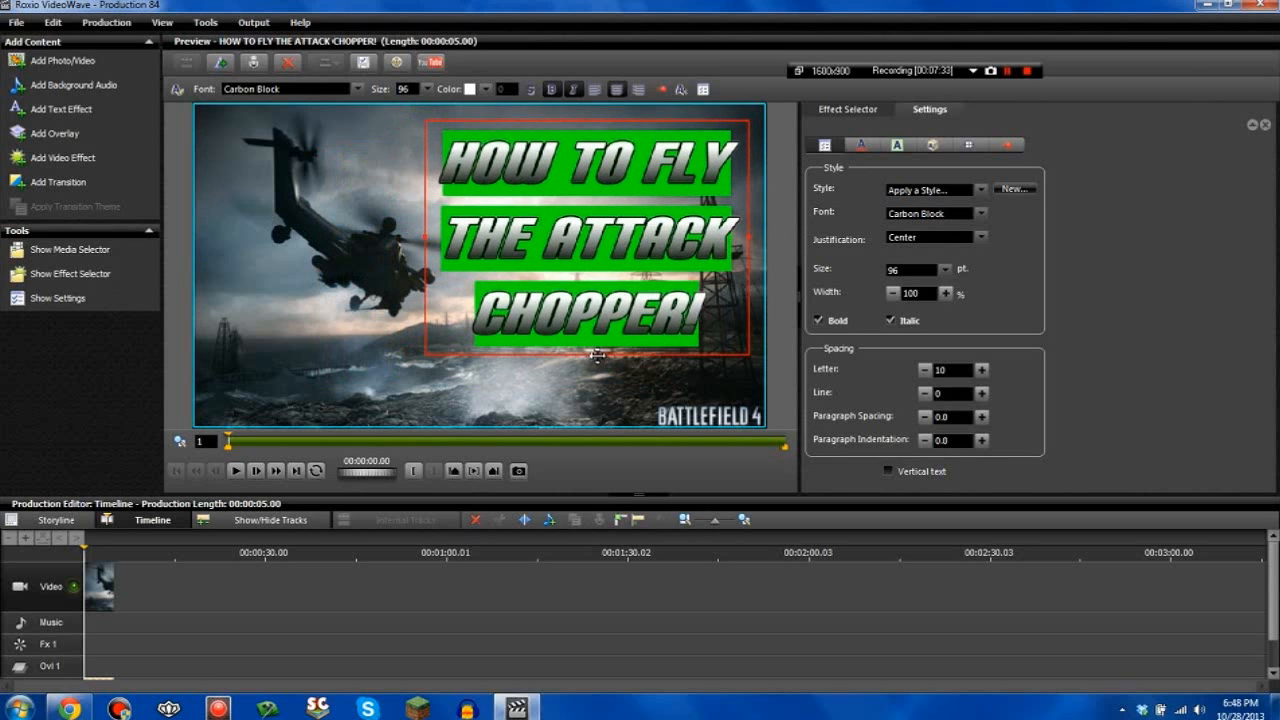
{"action": "left_click", "coordinate": [391, 378]}
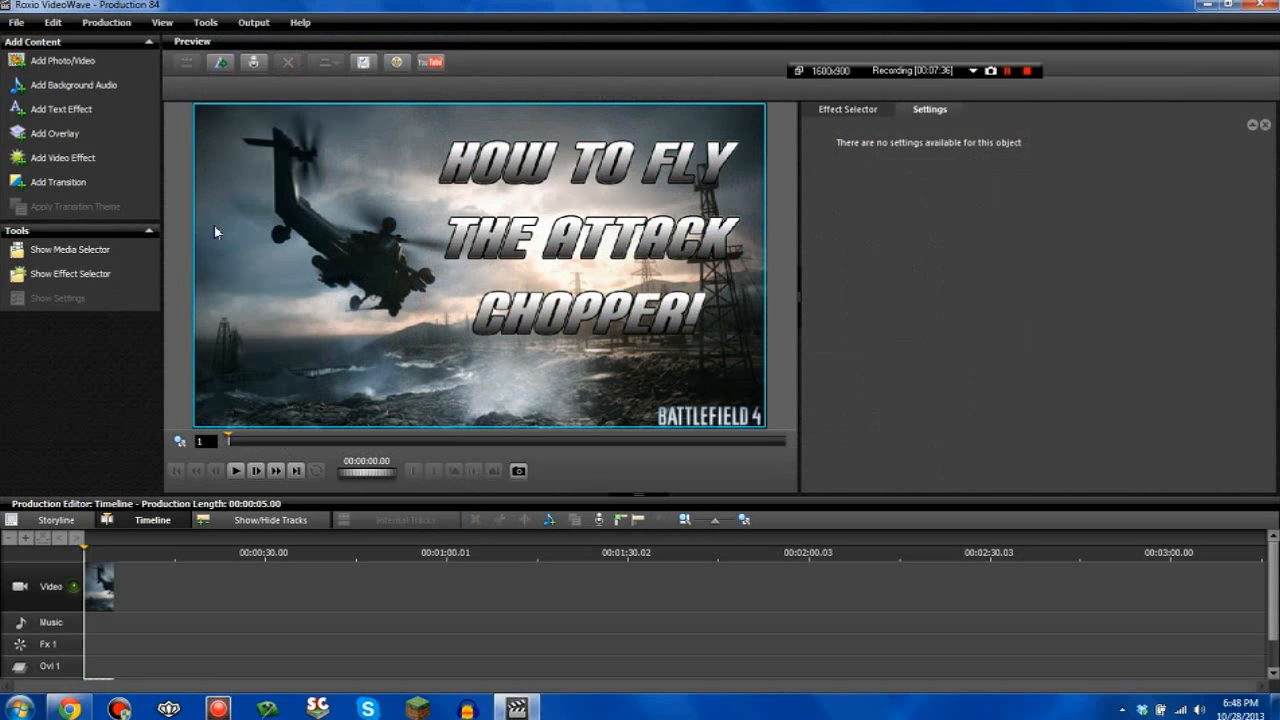
Step: Add a second text effect to the image using the Carved In Stone style
{"action": "left_click", "coordinate": [54, 111]}
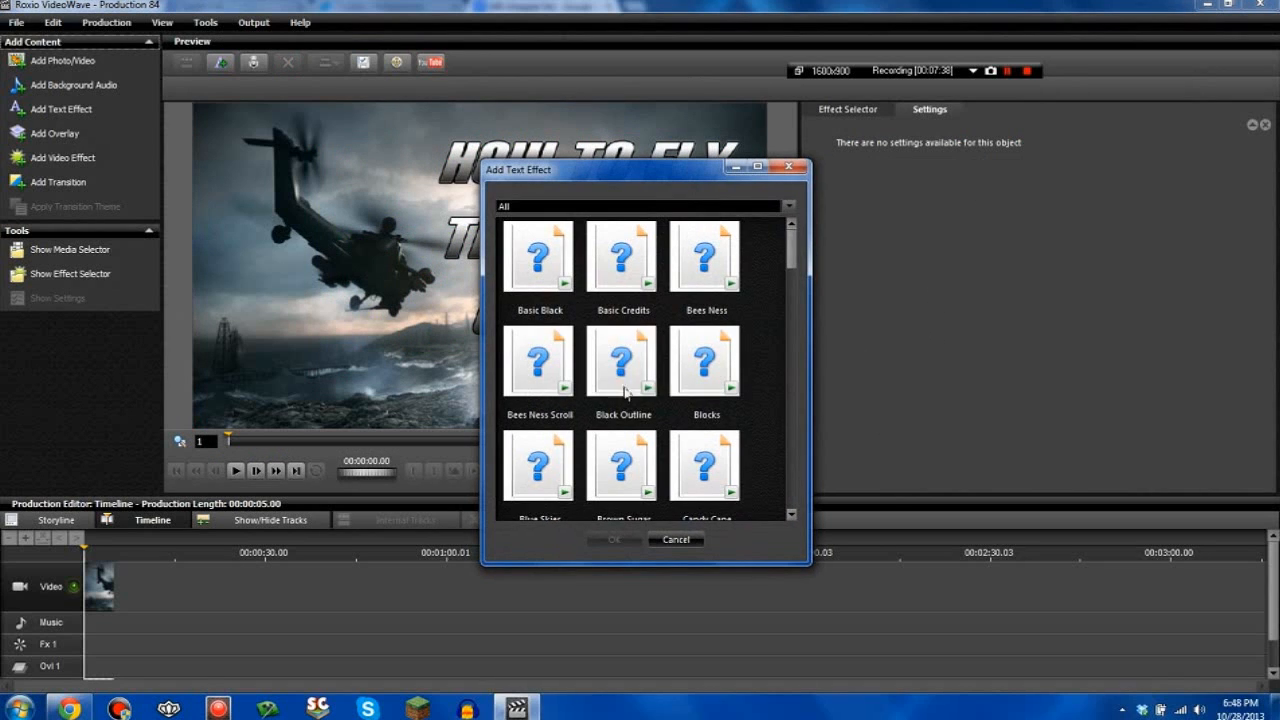
{"action": "left_click", "coordinate": [625, 369]}
{"action": "scroll", "coordinate": [628, 368], "scroll_direction": "down", "scroll_amount": 7}
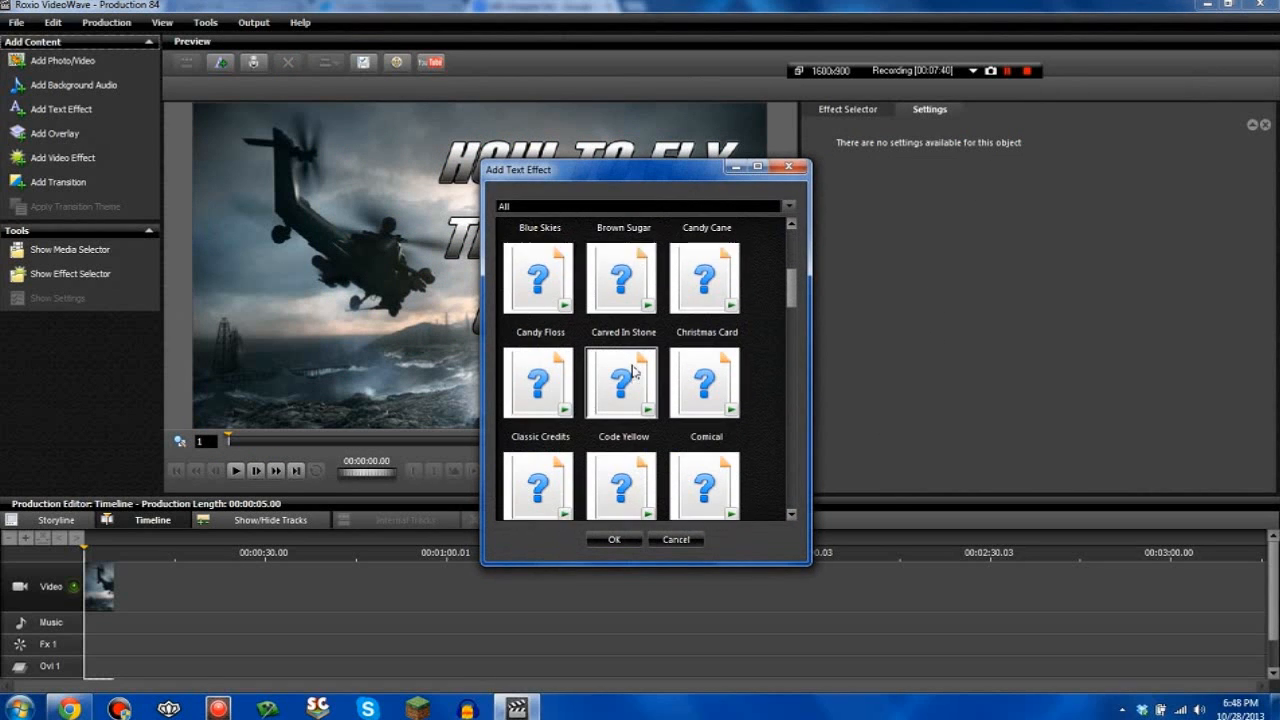
{"action": "double_click", "coordinate": [631, 272]}
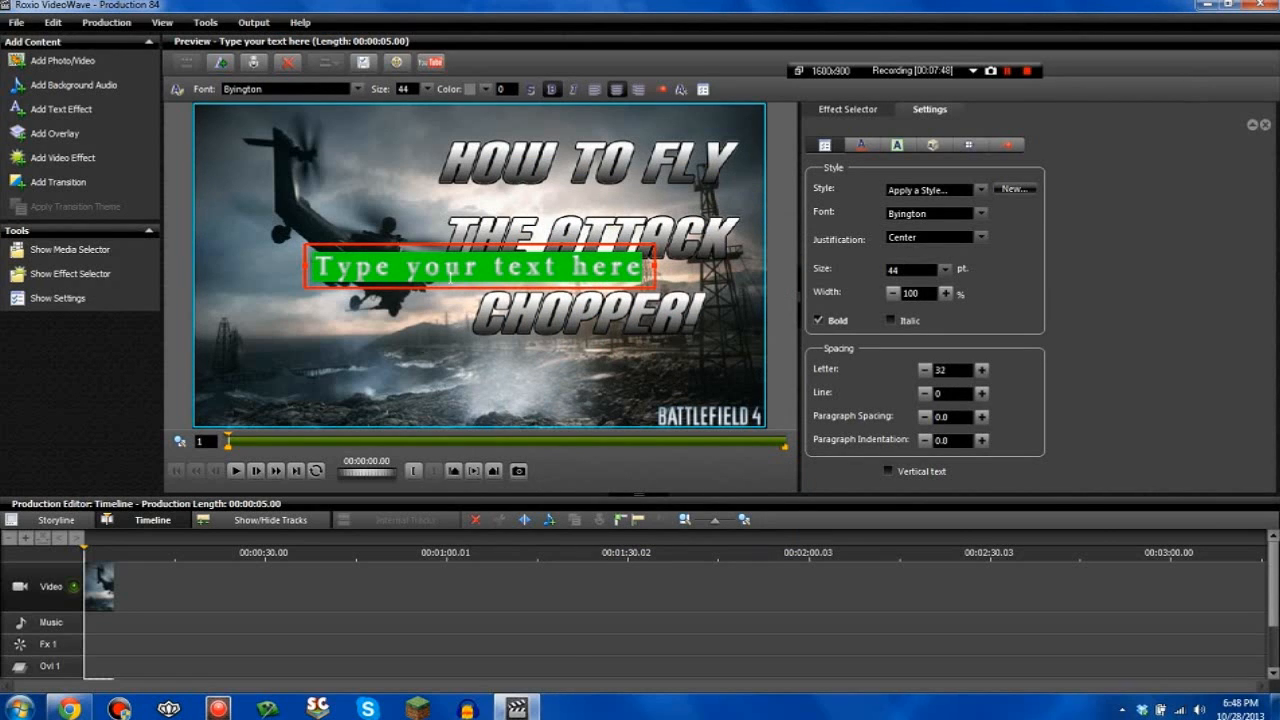
Step: Set the new text to "(featuring KMACK!)" and move it just below the helicopter
{"action": "type", "text": "Great"}
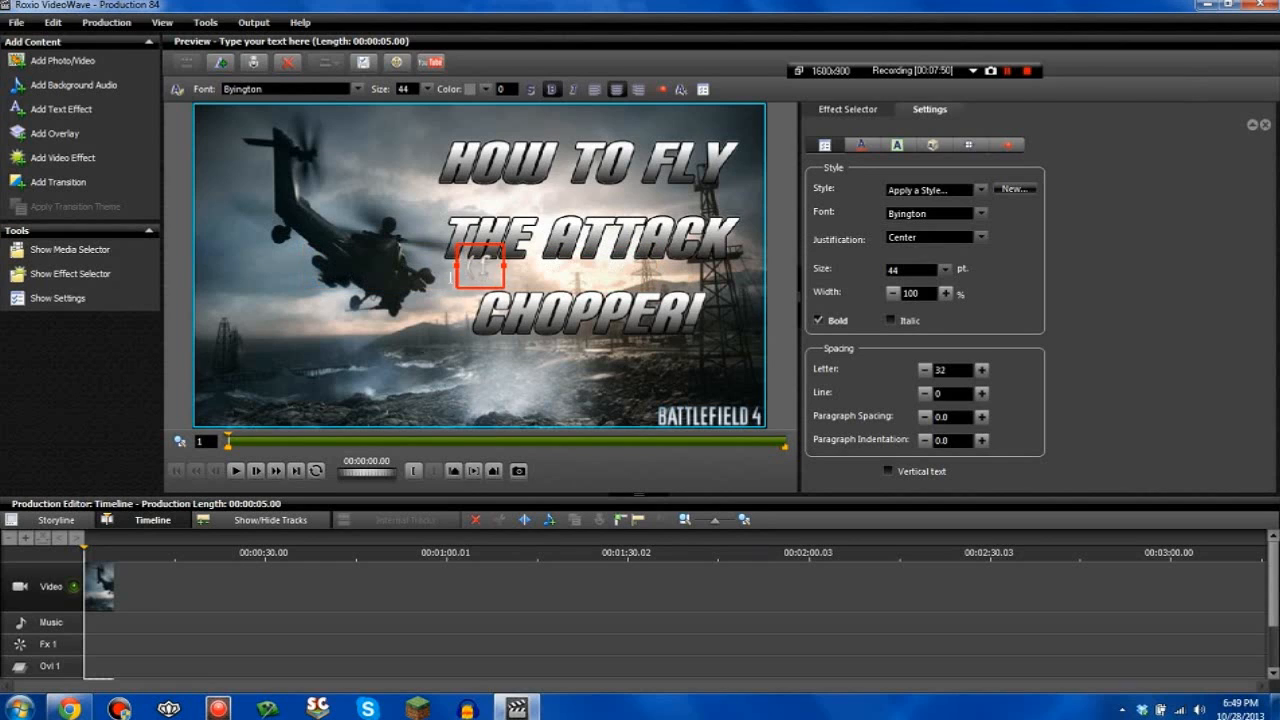
{"action": "type", "text": "uri"}
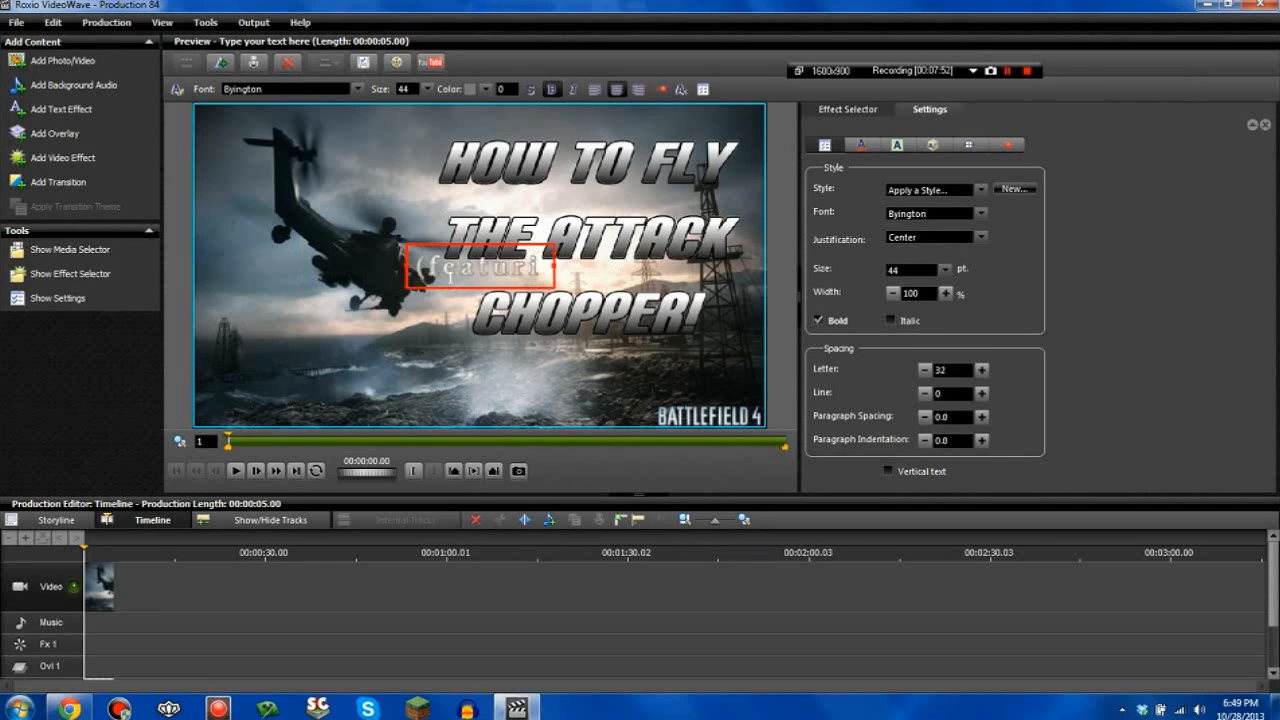
{"action": "type", "text": "ng KMACK!!"}
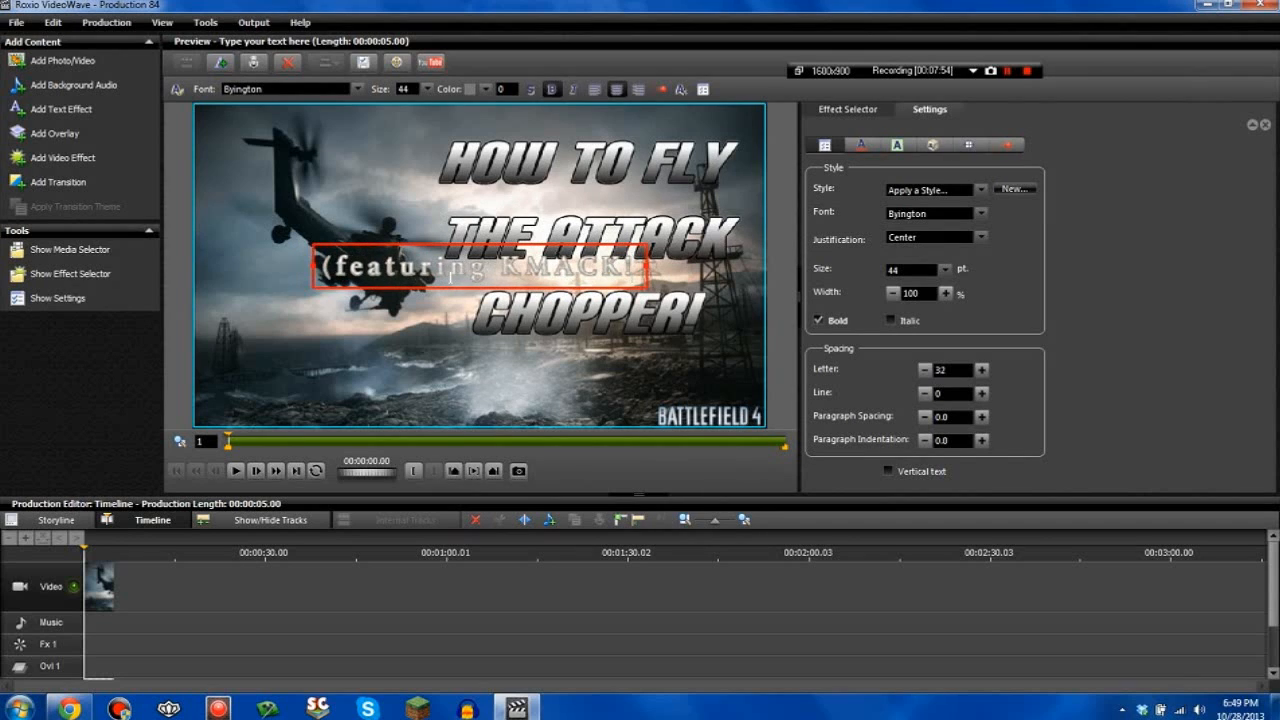
{"action": "key", "text": "BackSpace"}
{"action": "type", "text": ")"}
{"action": "left_click_drag", "start_coordinate": [443, 285], "coordinate": [373, 350]}
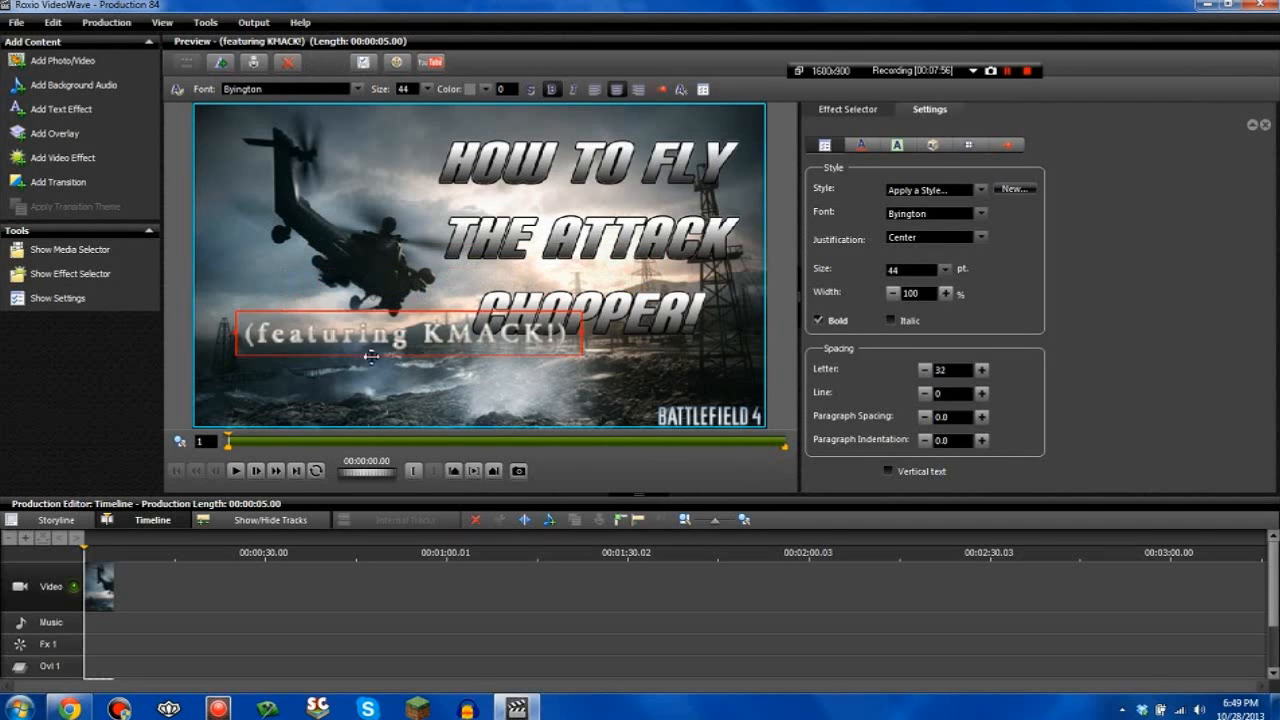
Step: Try the Futuristic and Formal styles on the whole featuring text, and settle on the Gradient style
{"action": "right_click", "coordinate": [373, 347]}
{"action": "left_click", "coordinate": [405, 428]}
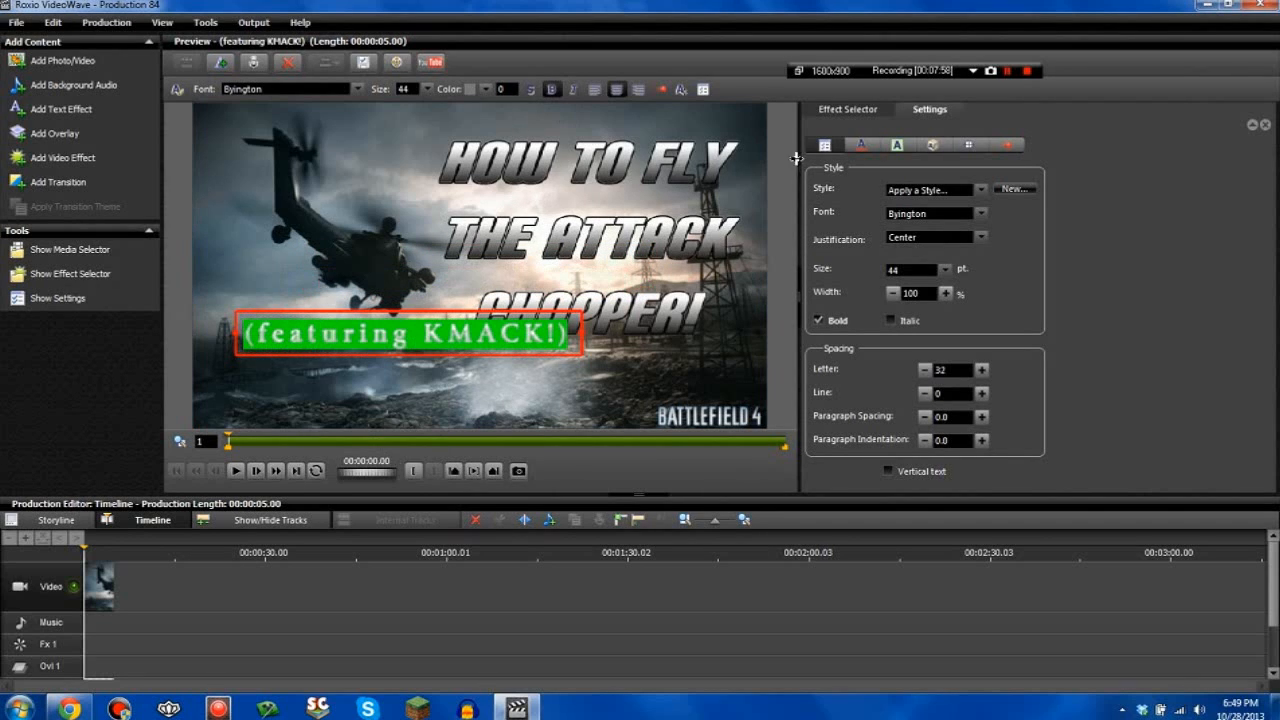
{"action": "left_click", "coordinate": [957, 190]}
{"action": "left_click", "coordinate": [920, 340]}
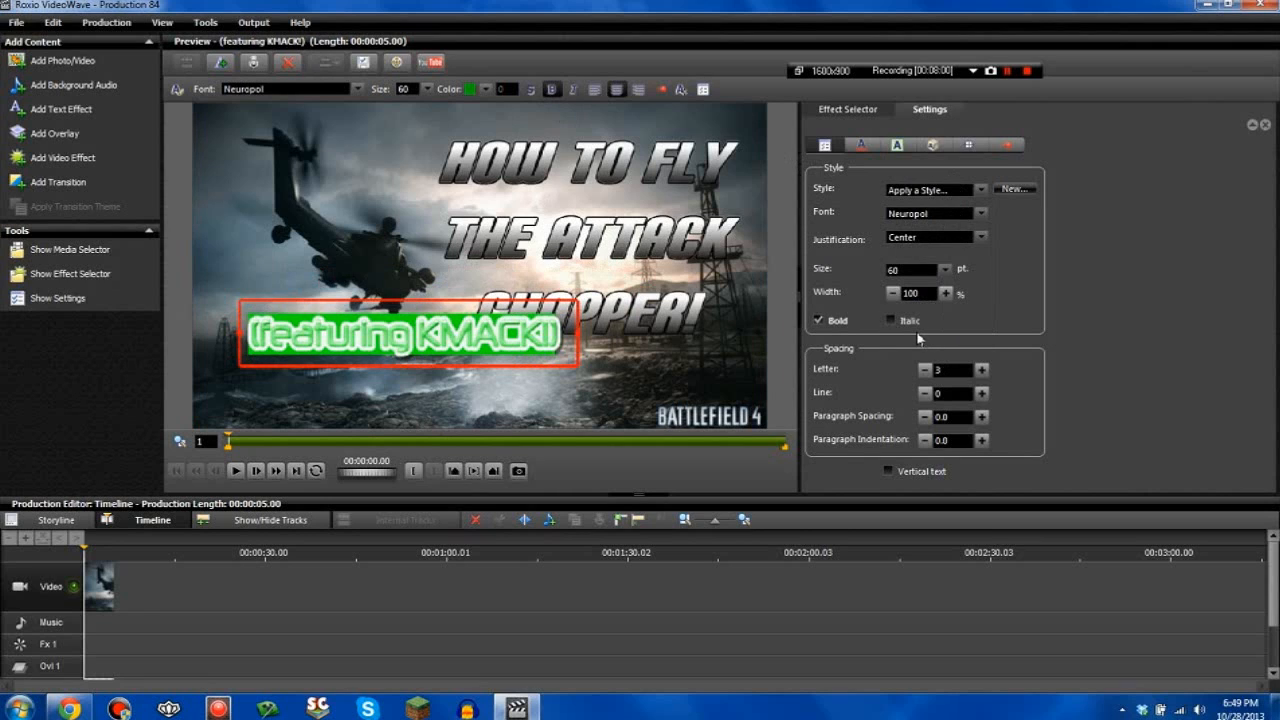
{"action": "left_click", "coordinate": [955, 190]}
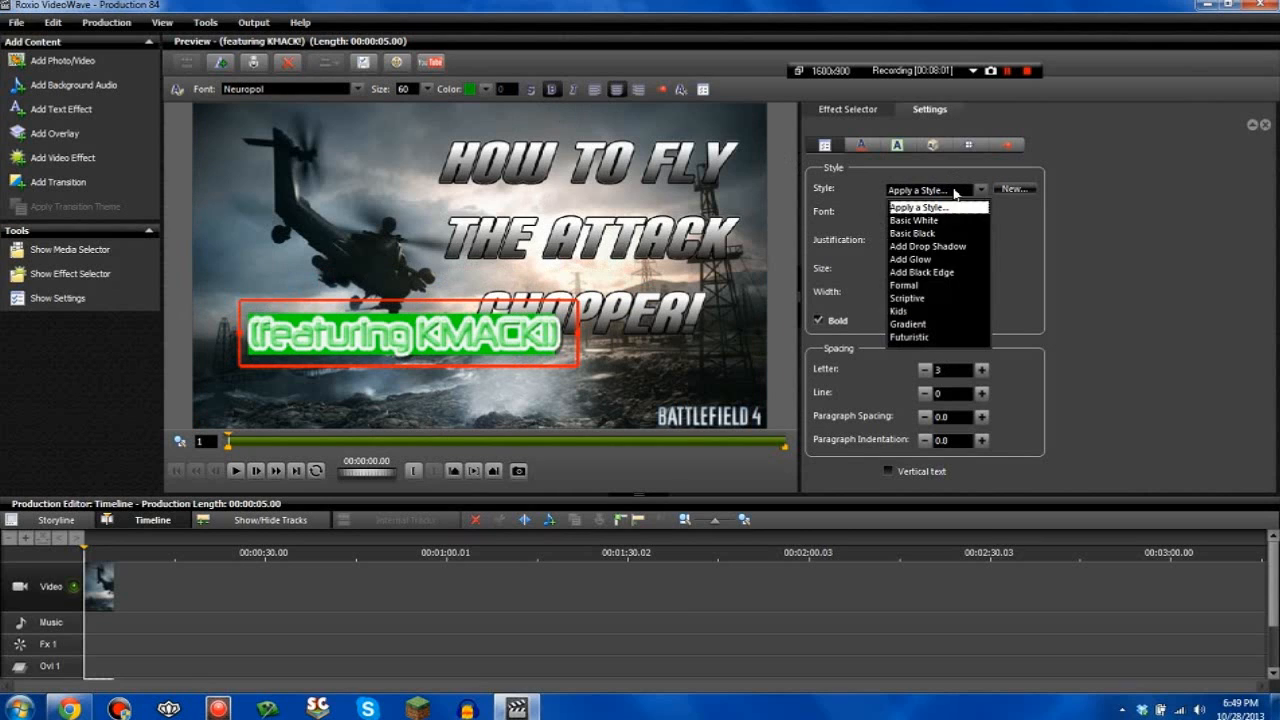
{"action": "left_click", "coordinate": [927, 287]}
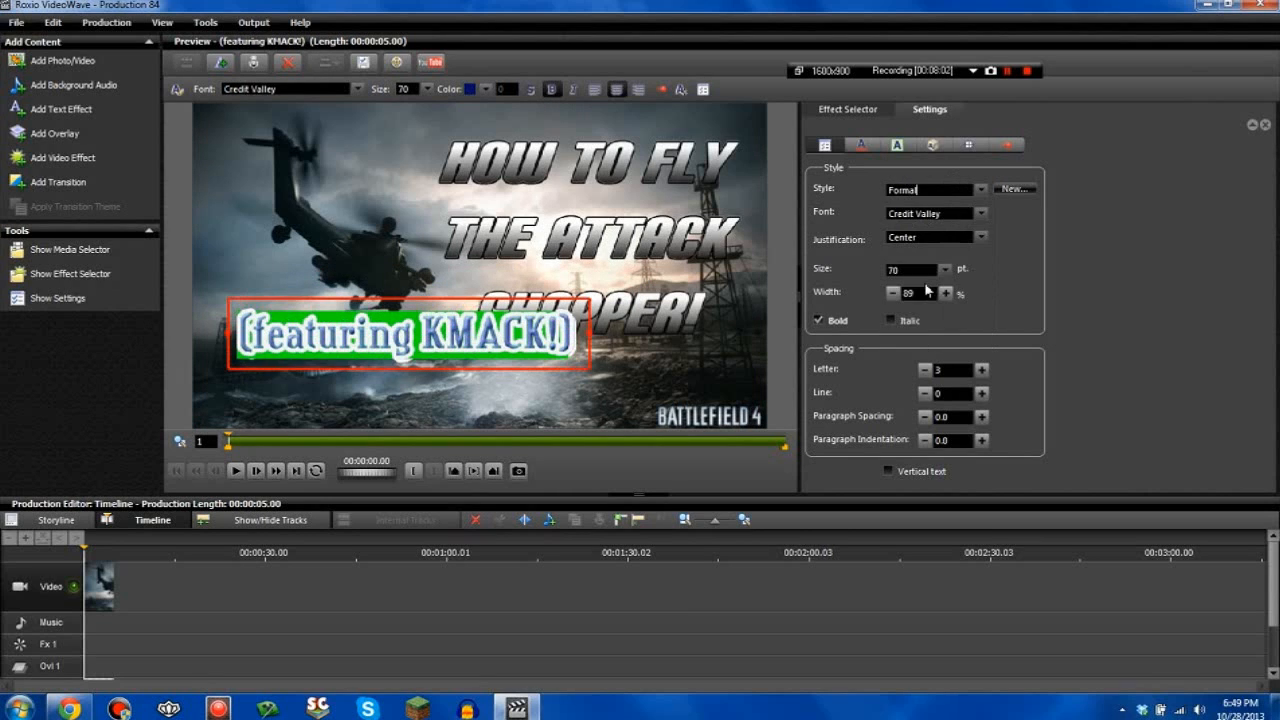
{"action": "left_click", "coordinate": [984, 190]}
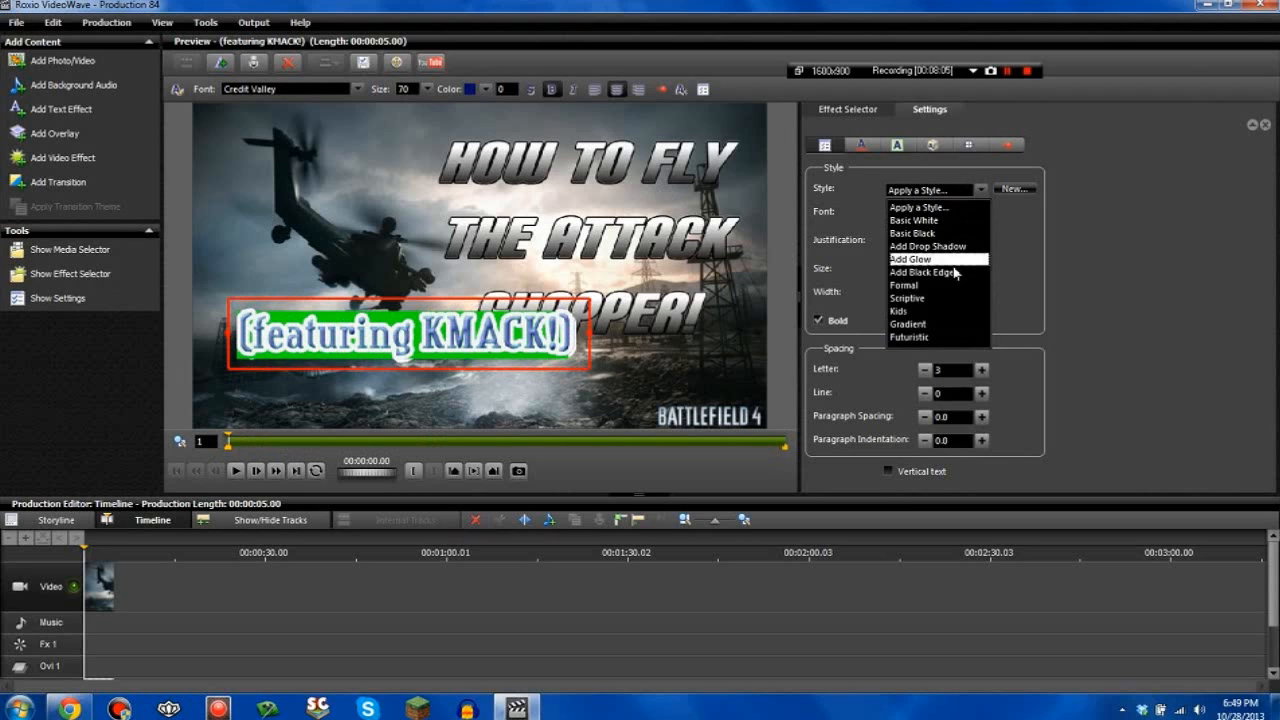
{"action": "left_click", "coordinate": [923, 323]}
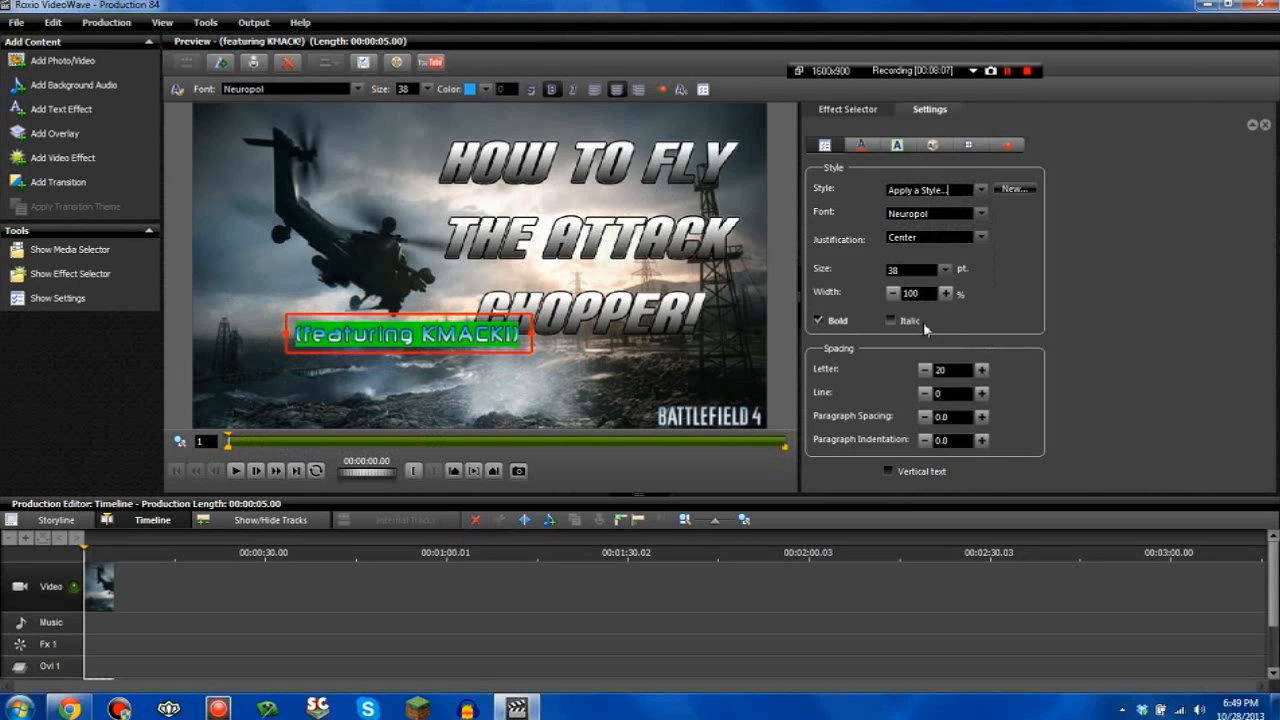
Step: Give the featuring text a black fill and a white outline
{"action": "left_click", "coordinate": [497, 89]}
{"action": "left_click", "coordinate": [478, 35]}
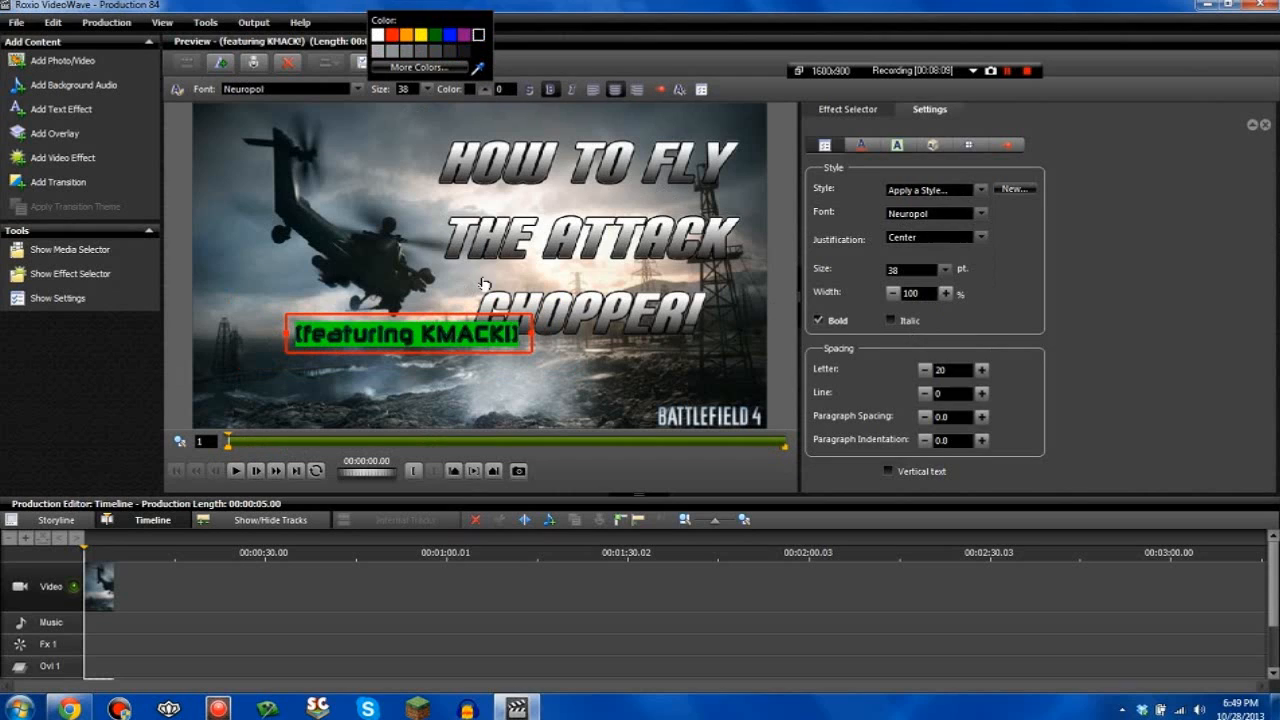
{"action": "left_click", "coordinate": [850, 146]}
{"action": "left_click", "coordinate": [903, 282]}
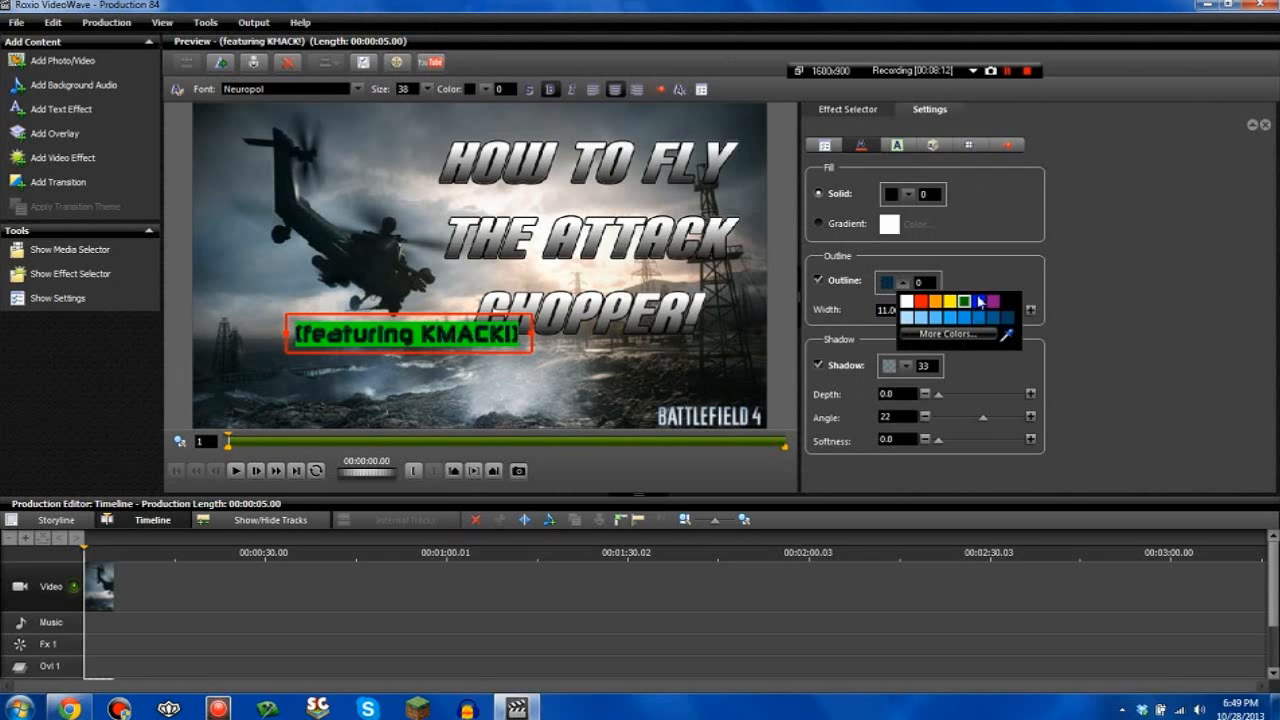
{"action": "left_click", "coordinate": [907, 301]}
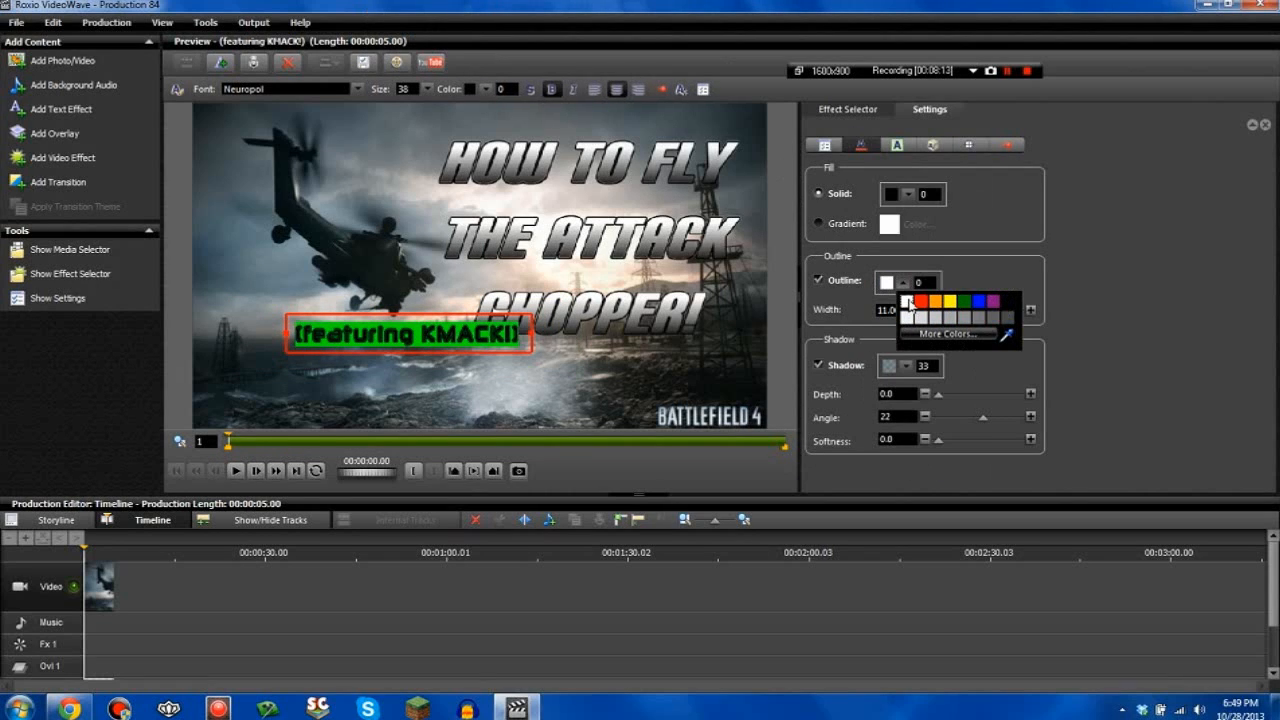
{"action": "left_click", "coordinate": [979, 264]}
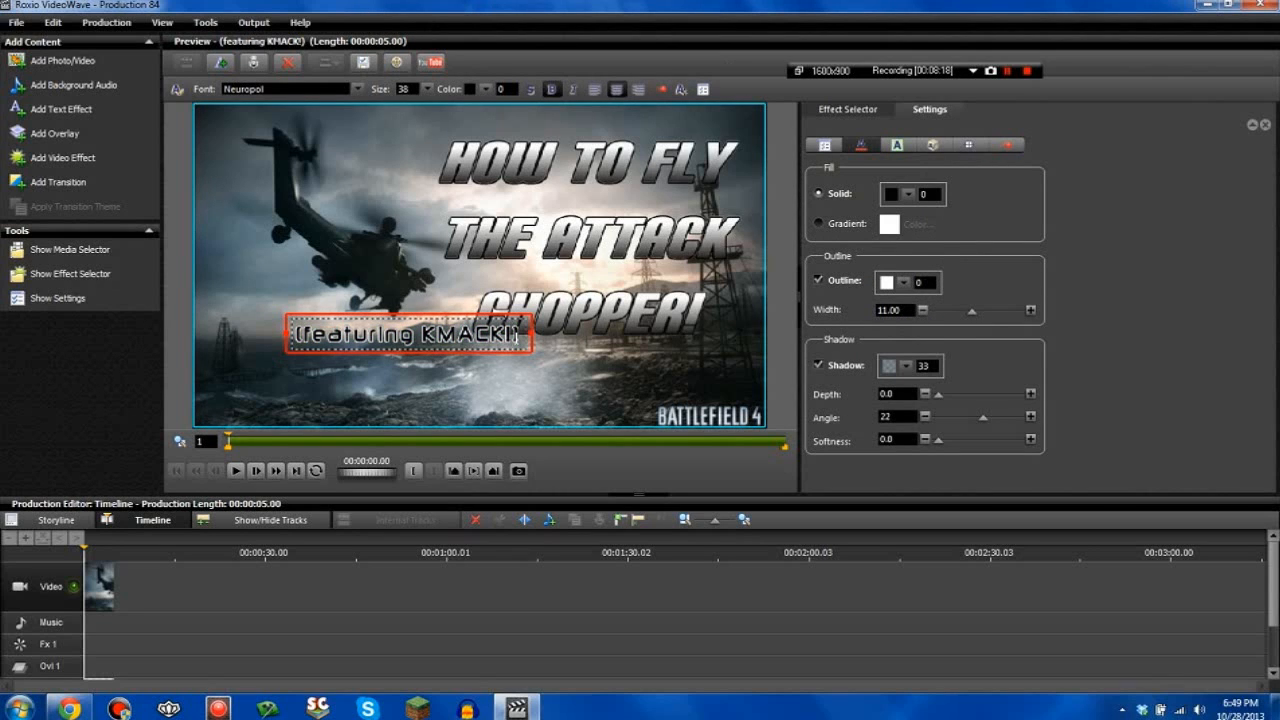
Step: Remove the exclamation mark from the featuring text and place the text in the image's lower-left corner
{"action": "left_click_drag", "start_coordinate": [435, 350], "coordinate": [344, 415]}
{"action": "left_click", "coordinate": [352, 350]}
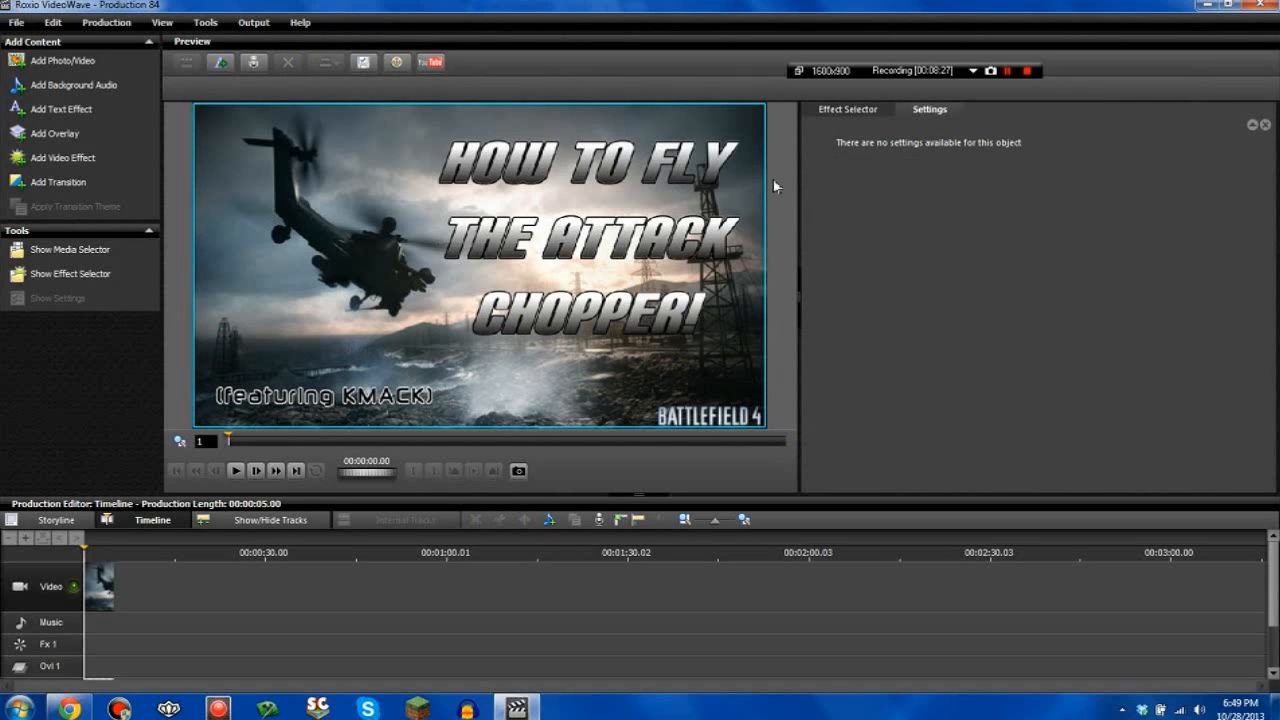
{"action": "left_click", "coordinate": [681, 170]}
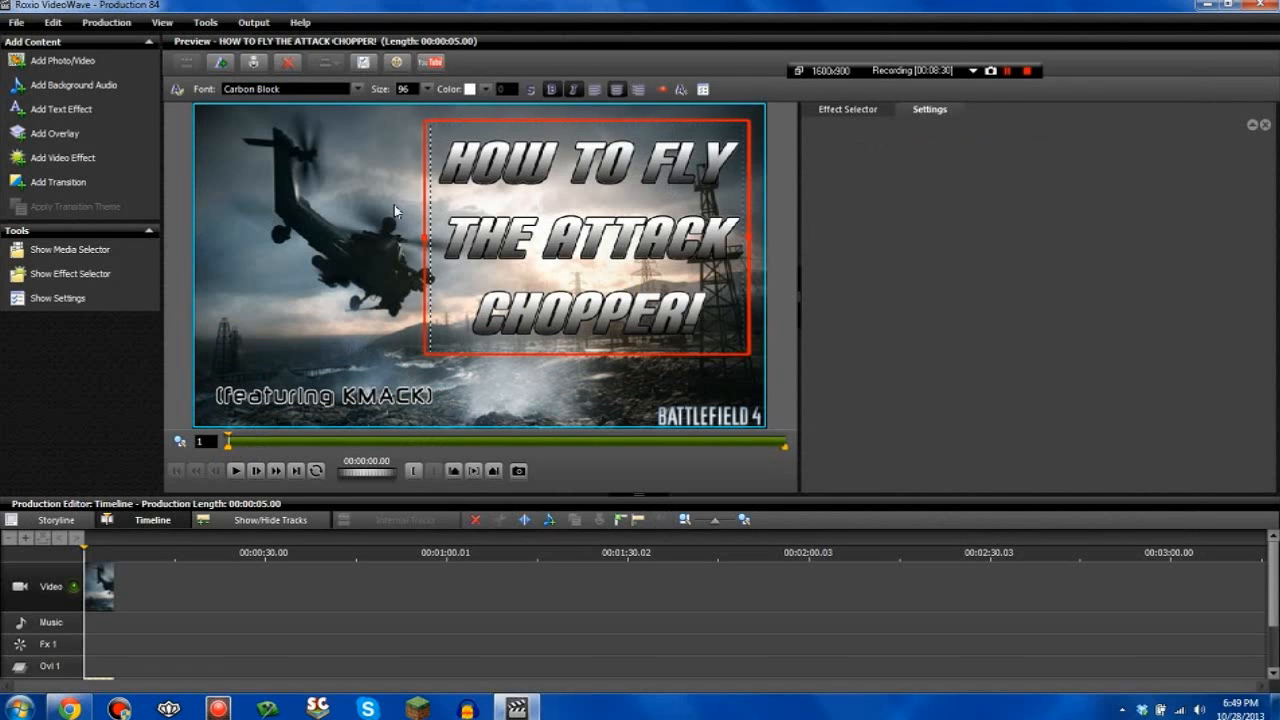
{"action": "left_click", "coordinate": [486, 211]}
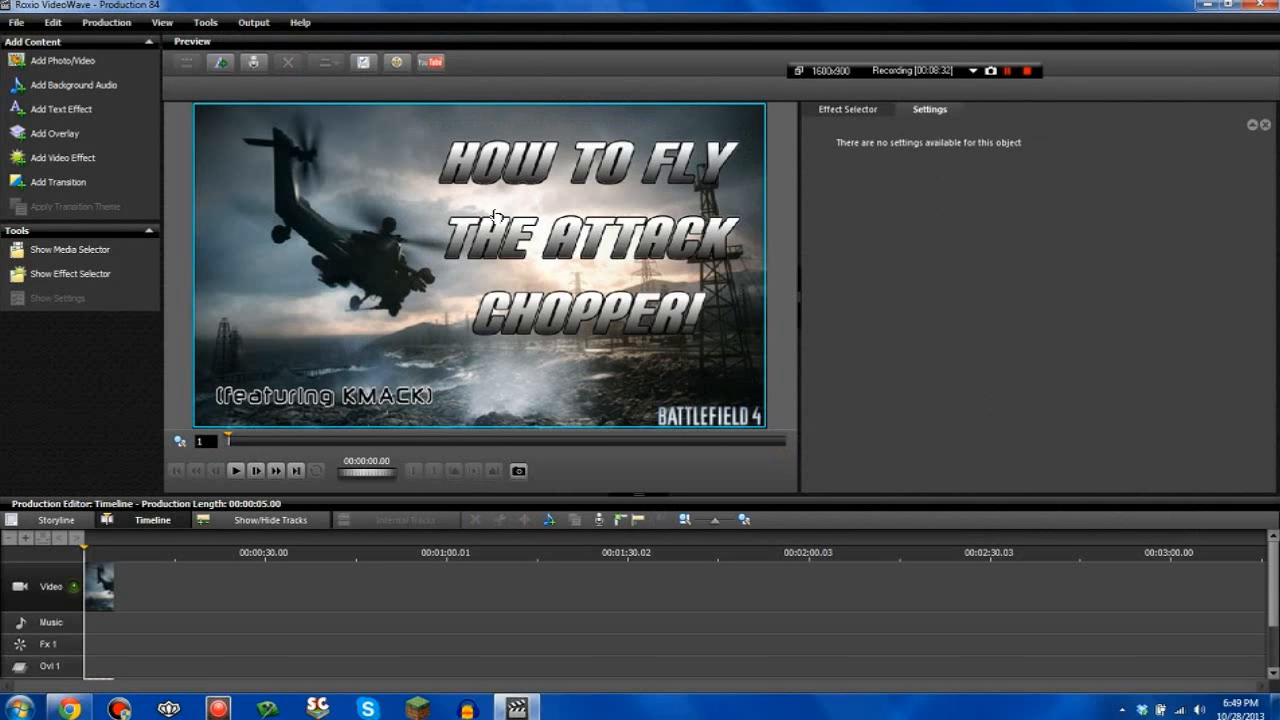
Step: Fit the recorder's capture area to the finished chopper thumbnail preview, and restore it to 1600x900 over the whole screen
{"action": "left_click", "coordinate": [972, 71]}
{"action": "mouse_move", "coordinate": [1005, 115]}
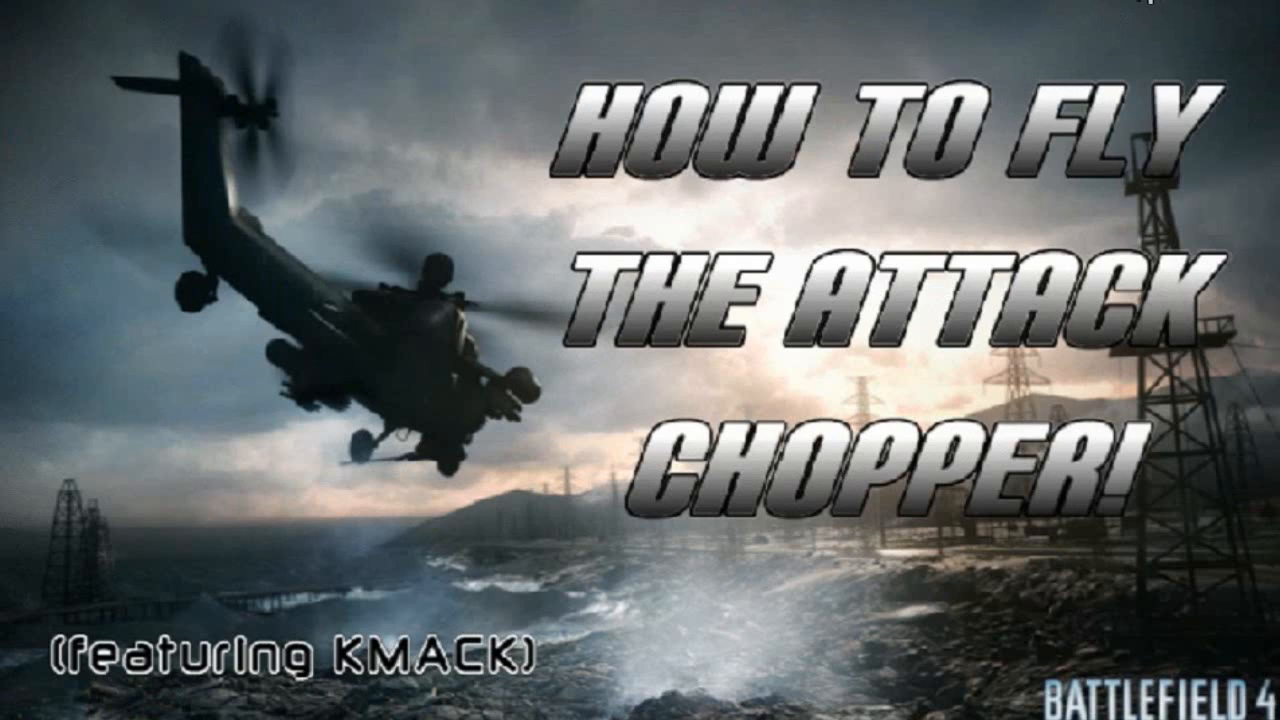
{"action": "left_click", "coordinate": [1142, 2]}
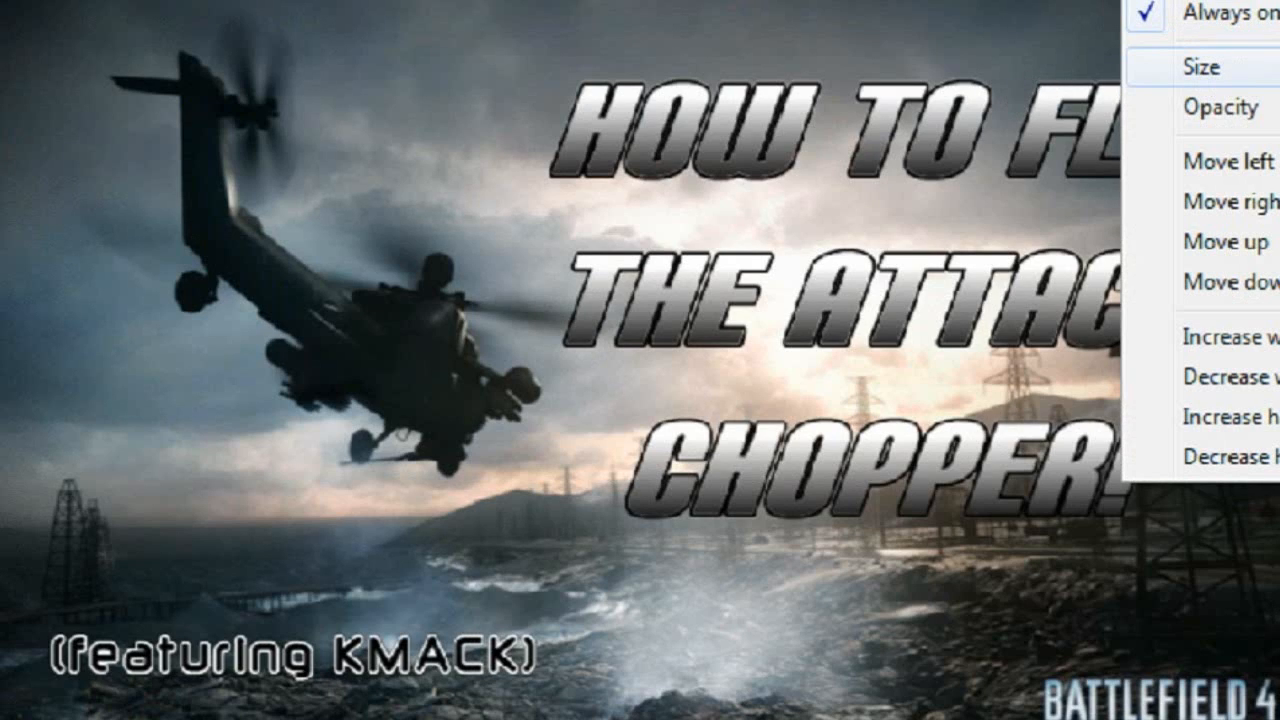
{"action": "left_click", "coordinate": [921, 165]}
{"action": "left_click_drag", "start_coordinate": [366, 95], "coordinate": [1046, 70]}
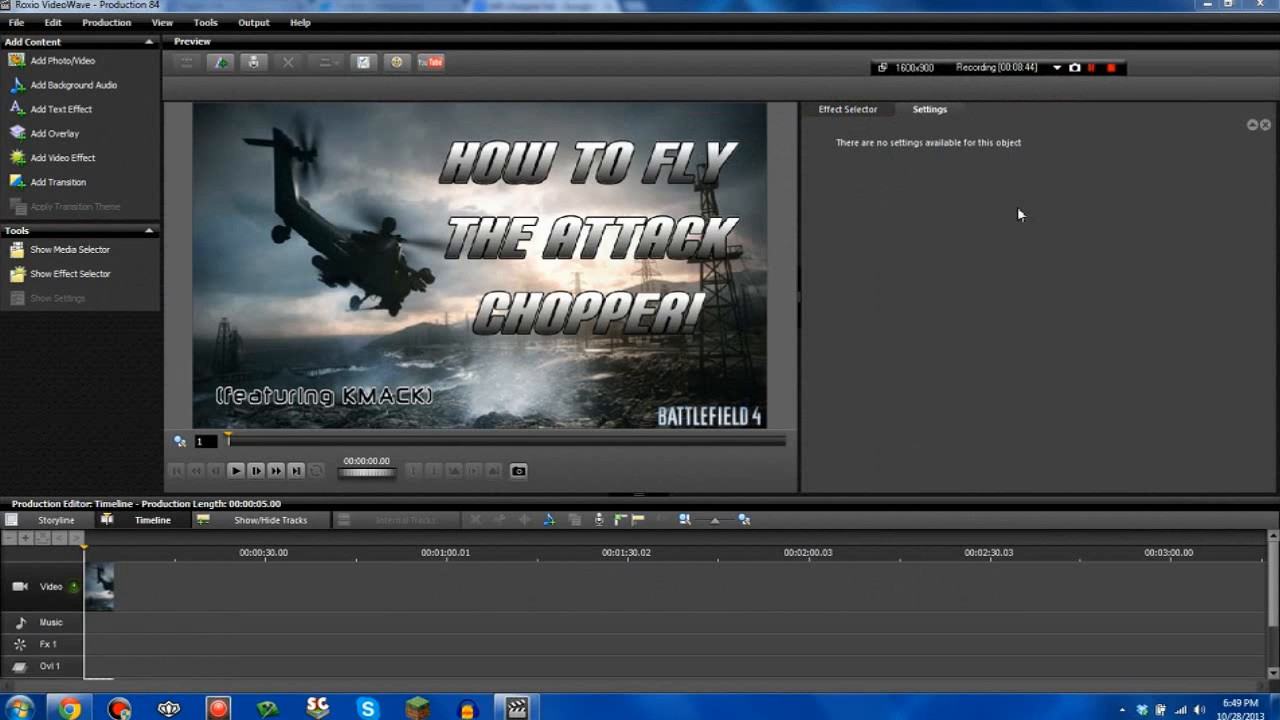
Step: Close the chopper thumbnail production in VideoWave and return to the Google image results in the browser
{"action": "left_click", "coordinate": [16, 22]}
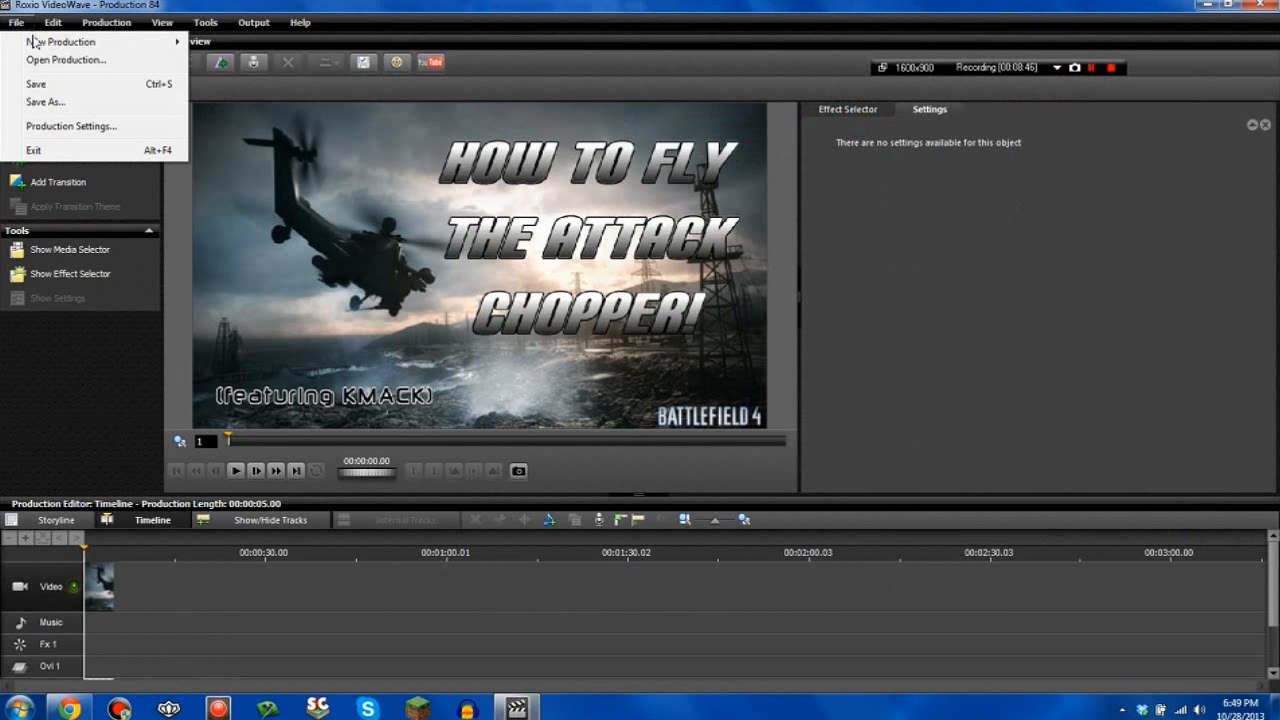
{"action": "left_click", "coordinate": [1030, 243]}
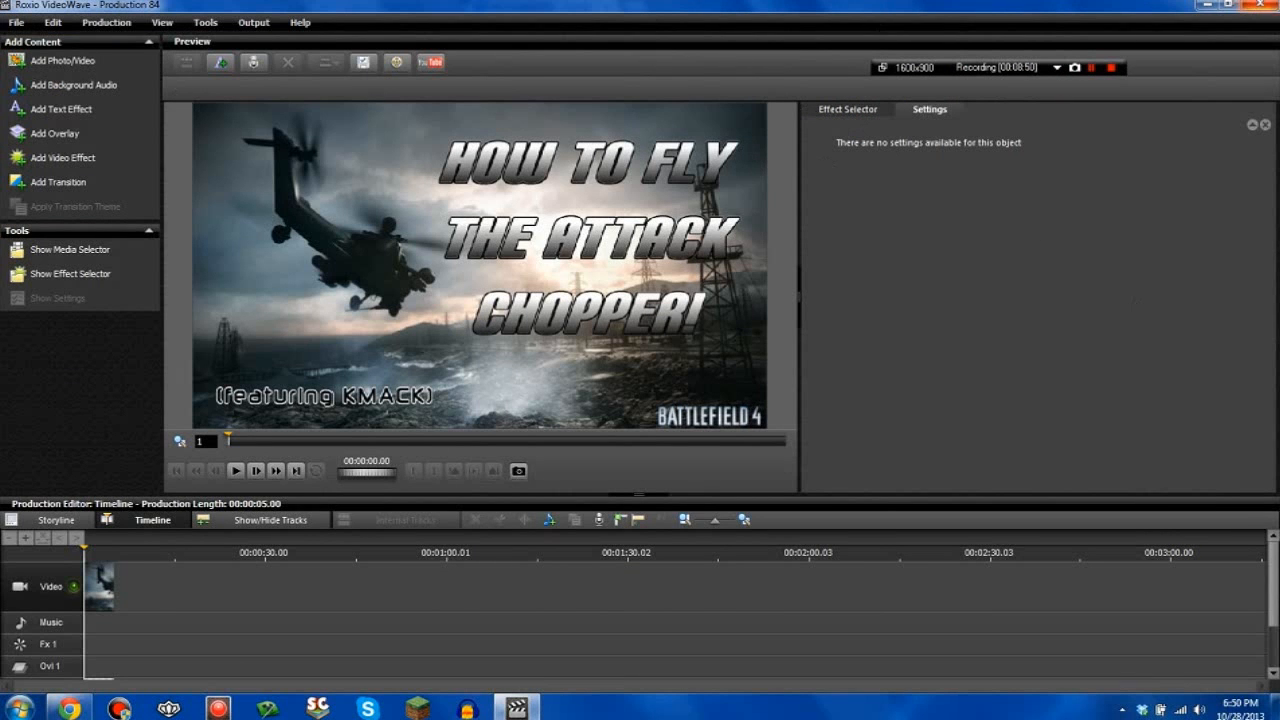
{"action": "left_click", "coordinate": [1262, 4]}
{"action": "left_click", "coordinate": [640, 384]}
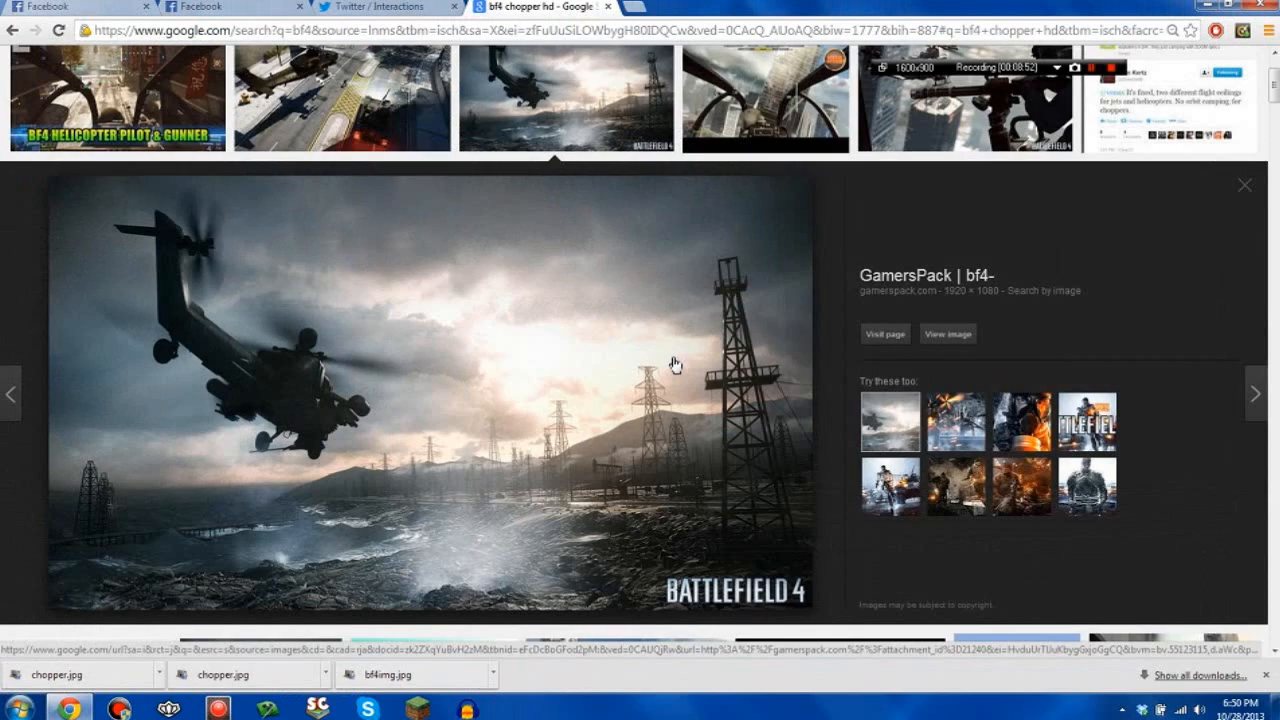
Step: Replace the chopper query with "cod ghosts" and search Google Images for it
{"action": "scroll", "coordinate": [514, 417], "scroll_direction": "up", "scroll_amount": 2}
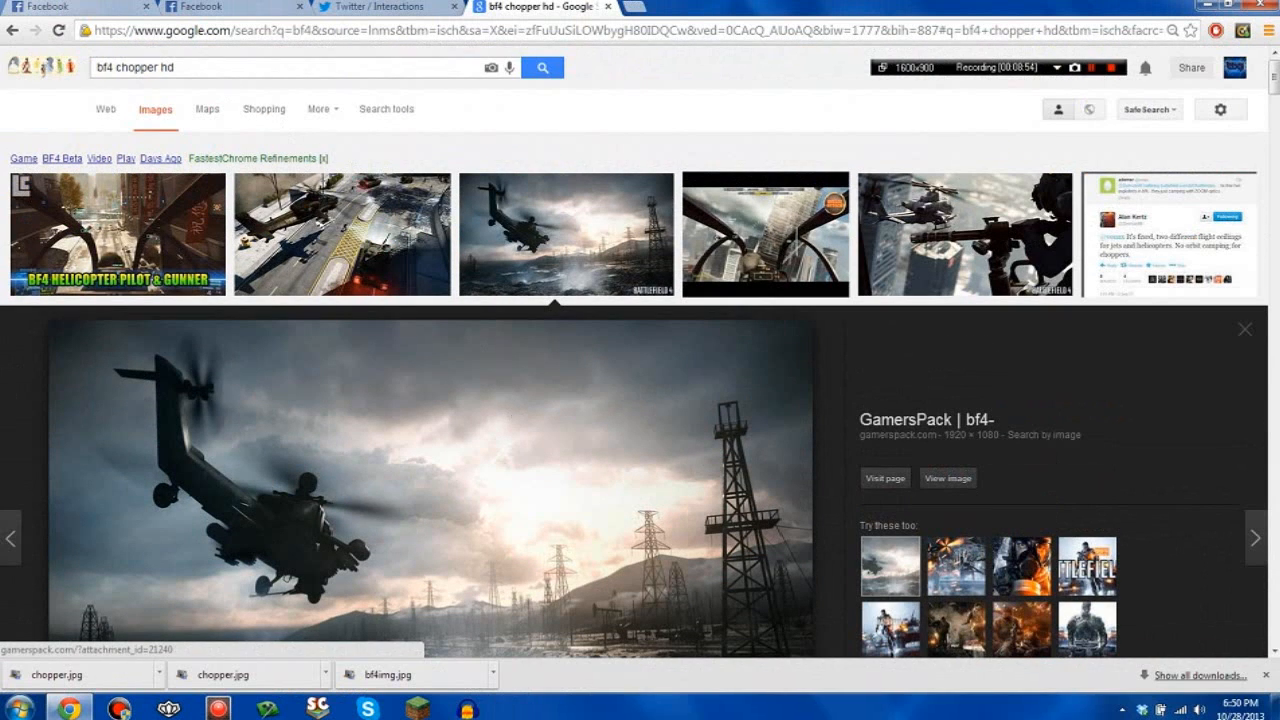
{"action": "left_click_drag", "start_coordinate": [178, 68], "coordinate": [92, 72]}
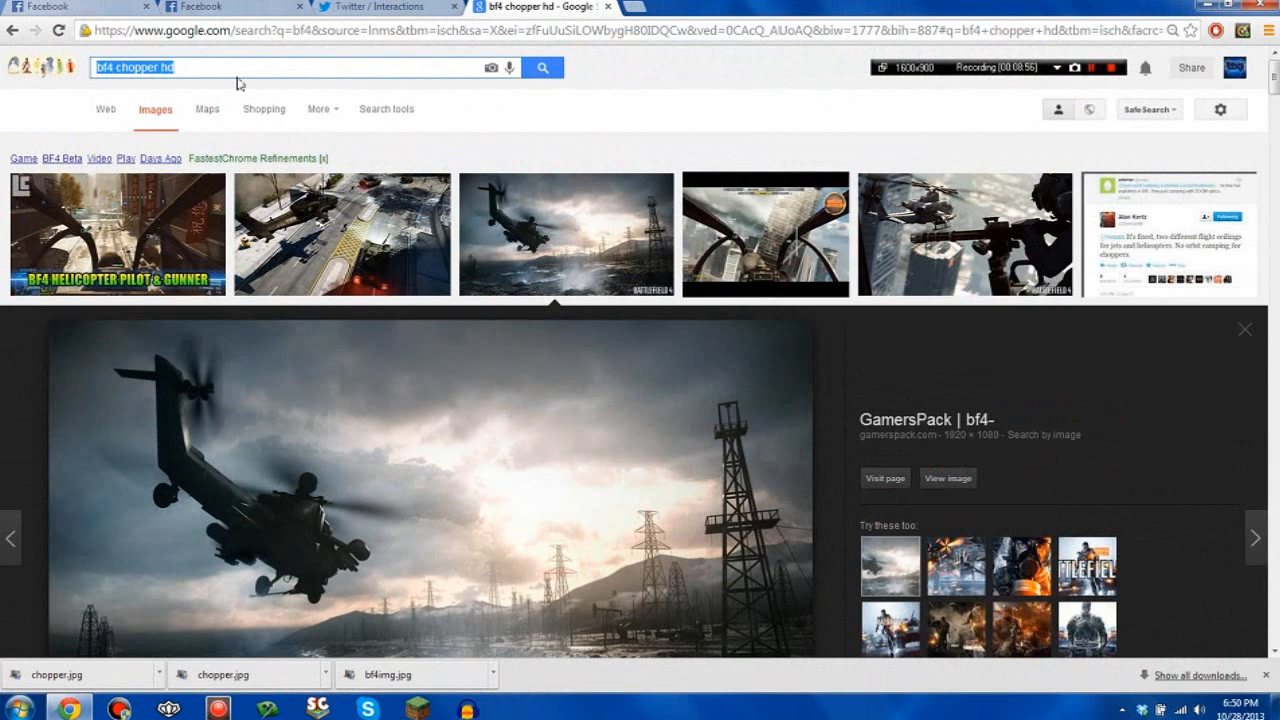
{"action": "key", "text": "BackSpace"}
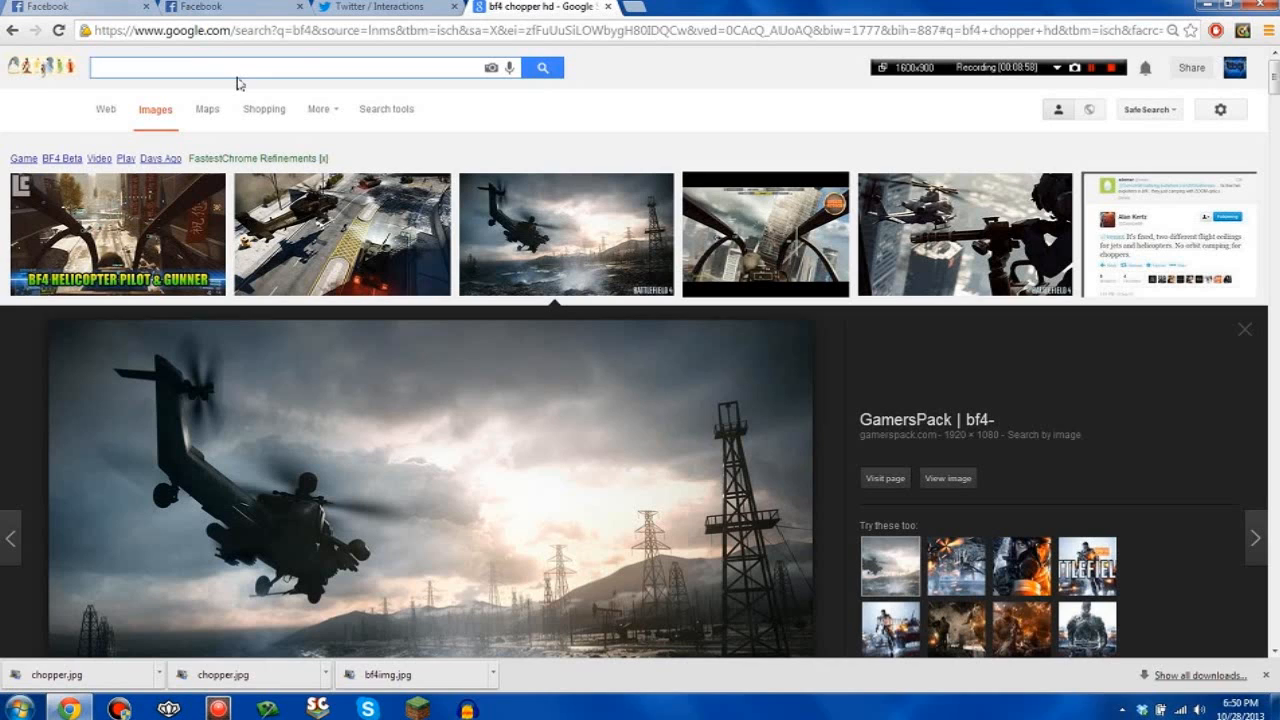
{"action": "type", "text": "cod ggho"}
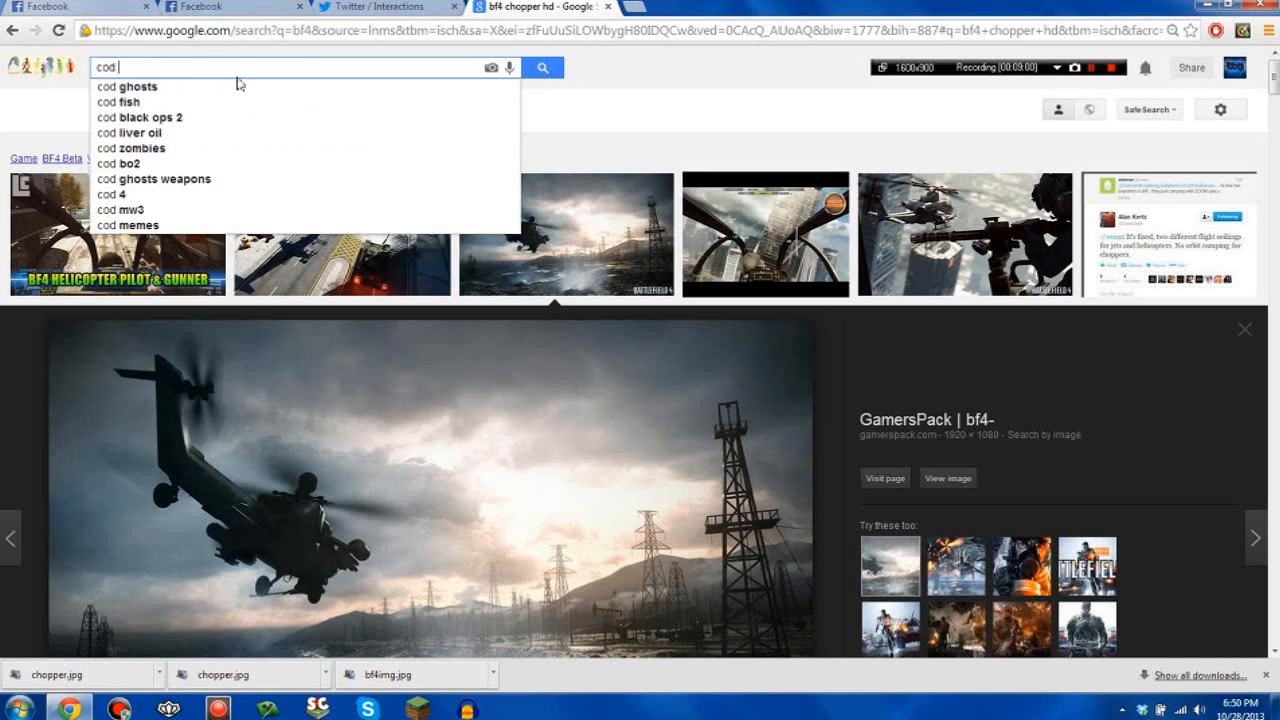
{"action": "key", "text": "BackSpace"}
{"action": "type", "text": "hosts"}
{"action": "key", "text": "Return"}
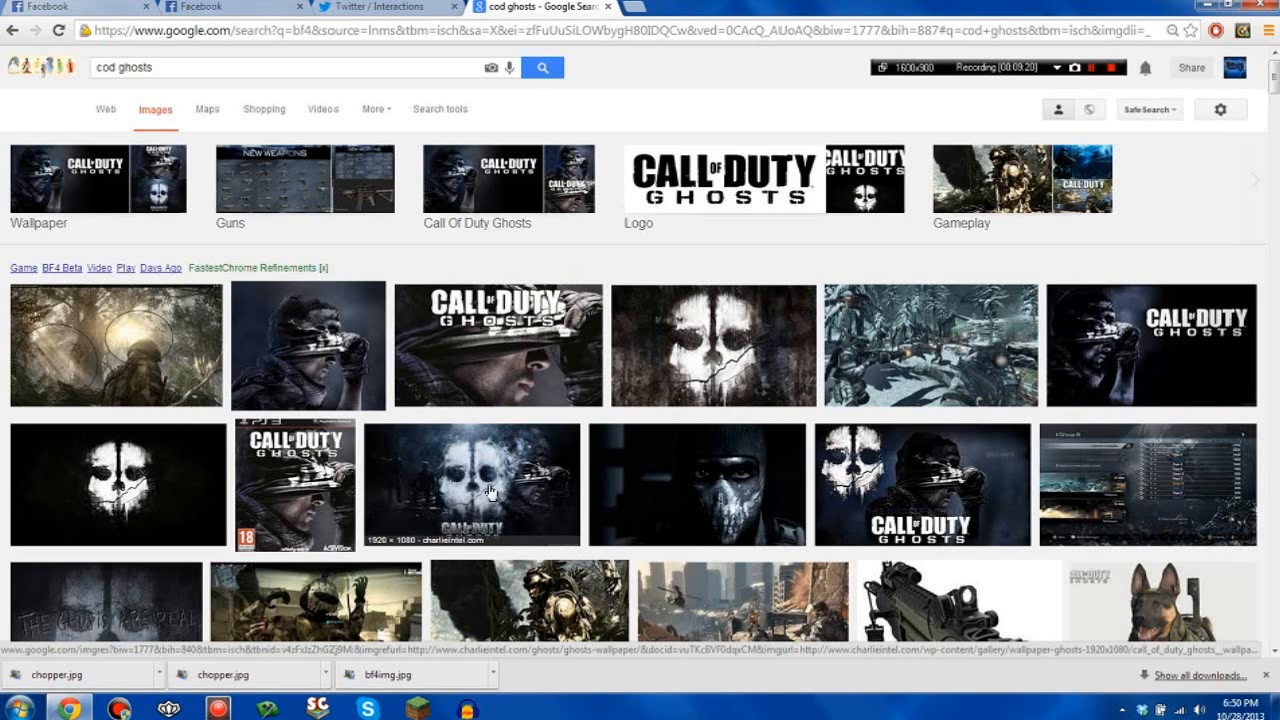
Step: Look through the upper rows of the cod ghosts images and preview the light-blue Call of Duty Ghosts wallpaper
{"action": "scroll", "coordinate": [46, 509], "scroll_direction": "down", "scroll_amount": 1}
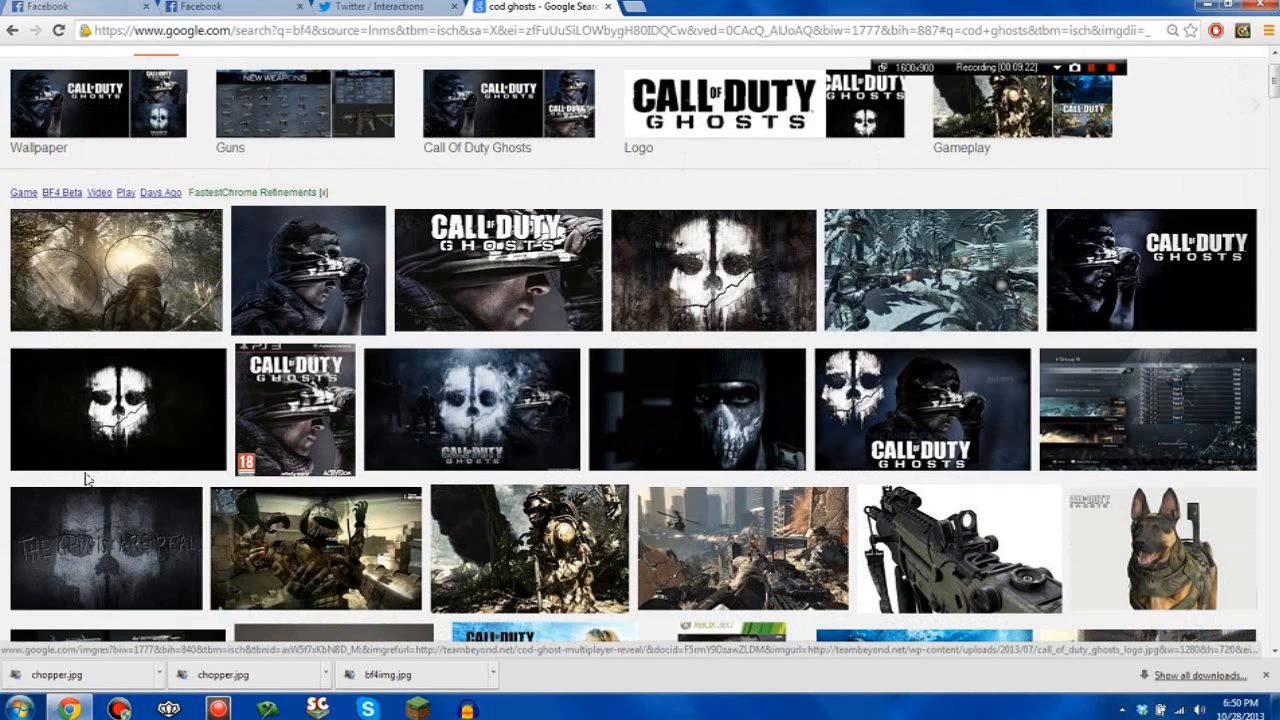
{"action": "scroll", "coordinate": [43, 540], "scroll_direction": "down", "scroll_amount": 1}
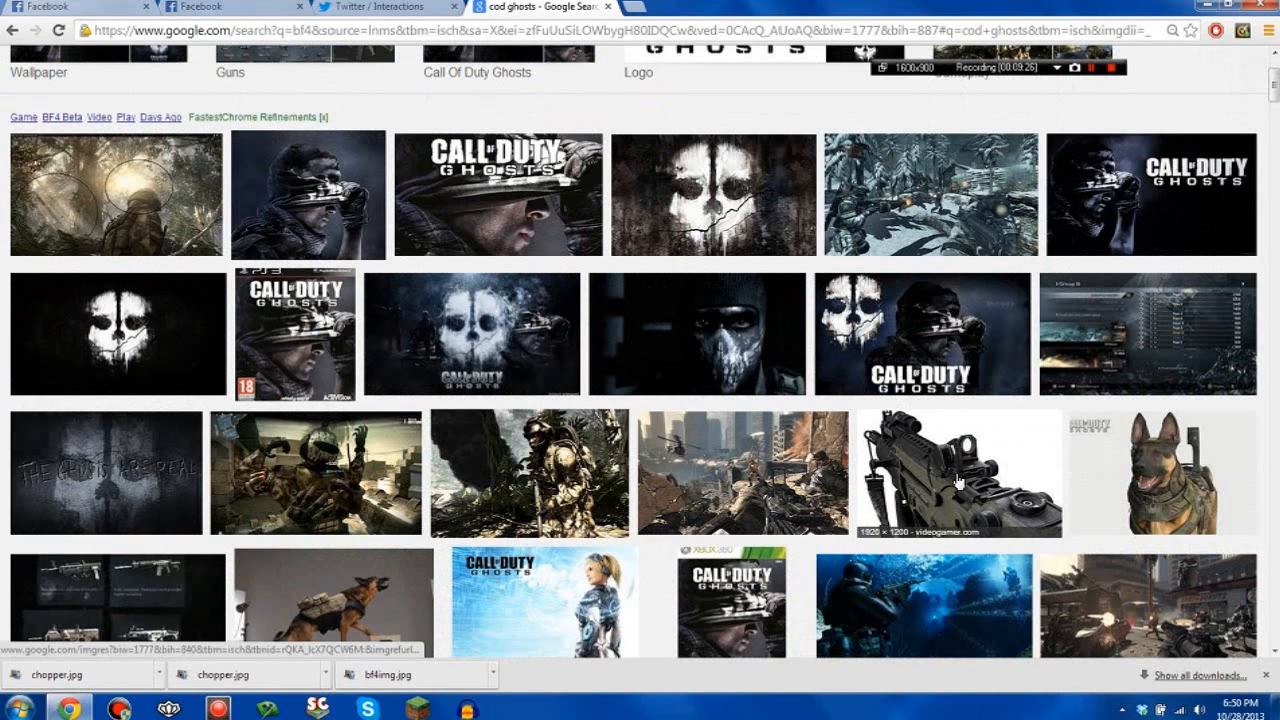
{"action": "scroll", "coordinate": [1090, 478], "scroll_direction": "down", "scroll_amount": 1}
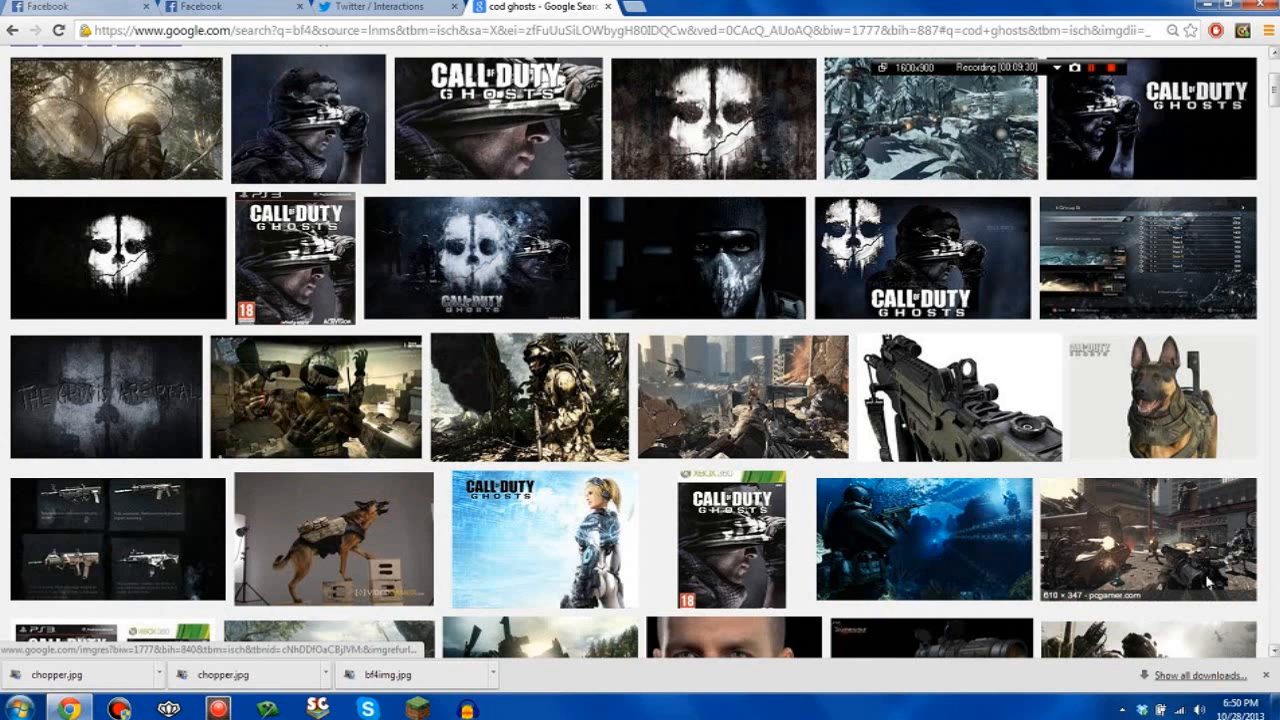
{"action": "scroll", "coordinate": [548, 482], "scroll_direction": "down", "scroll_amount": 1}
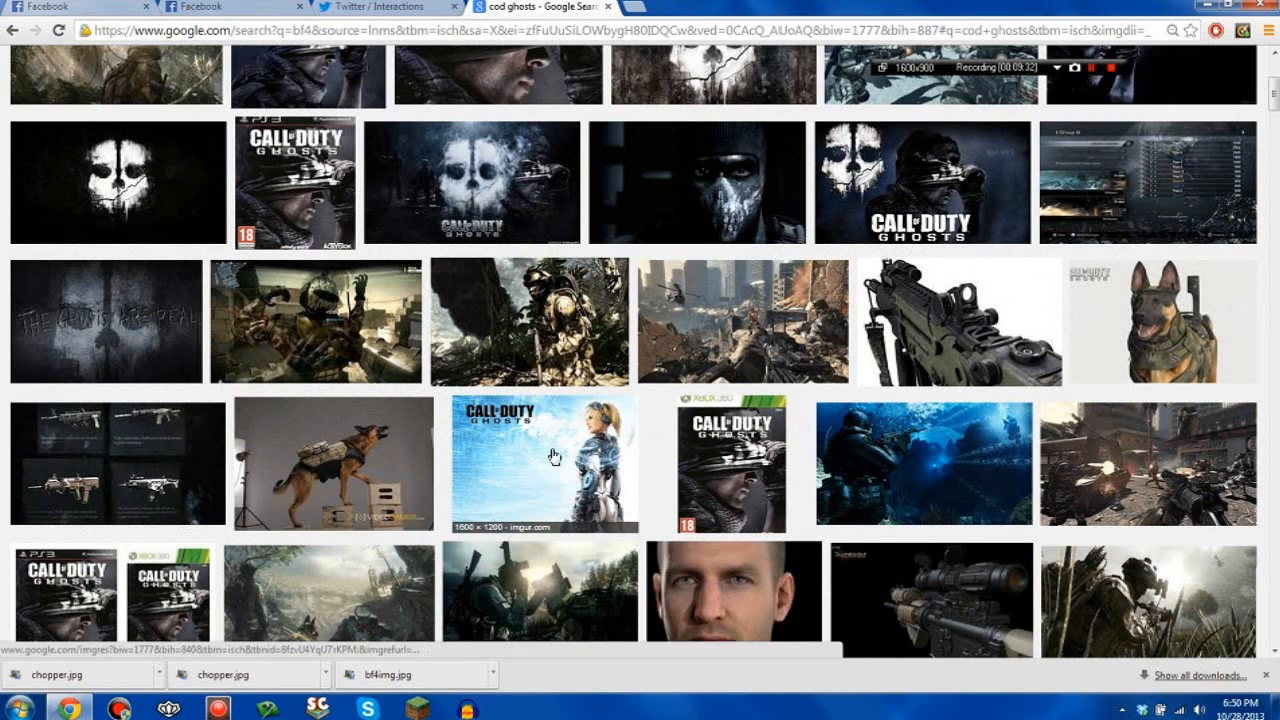
{"action": "left_click", "coordinate": [538, 436]}
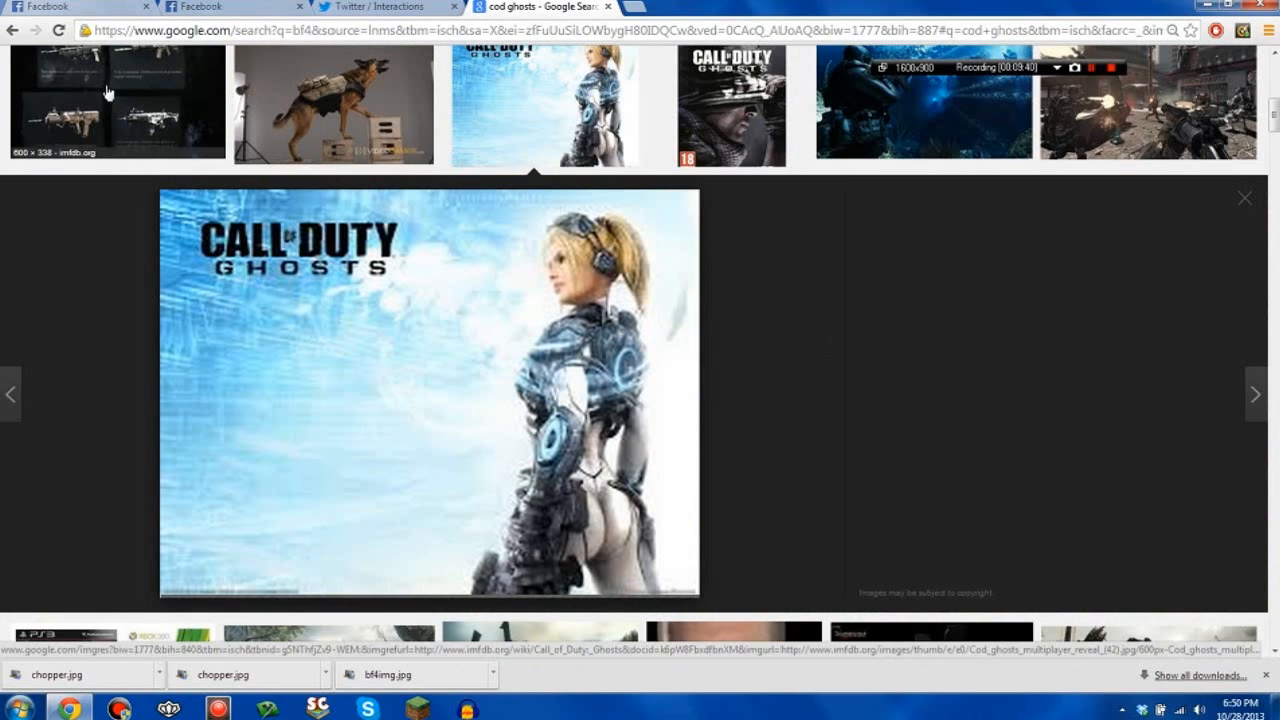
Step: Examine the further cod ghosts images and check the save options for the picture of soldiers aiming against the sun
{"action": "scroll", "coordinate": [668, 272], "scroll_direction": "down", "scroll_amount": 3}
{"action": "scroll", "coordinate": [170, 335], "scroll_direction": "down", "scroll_amount": 2}
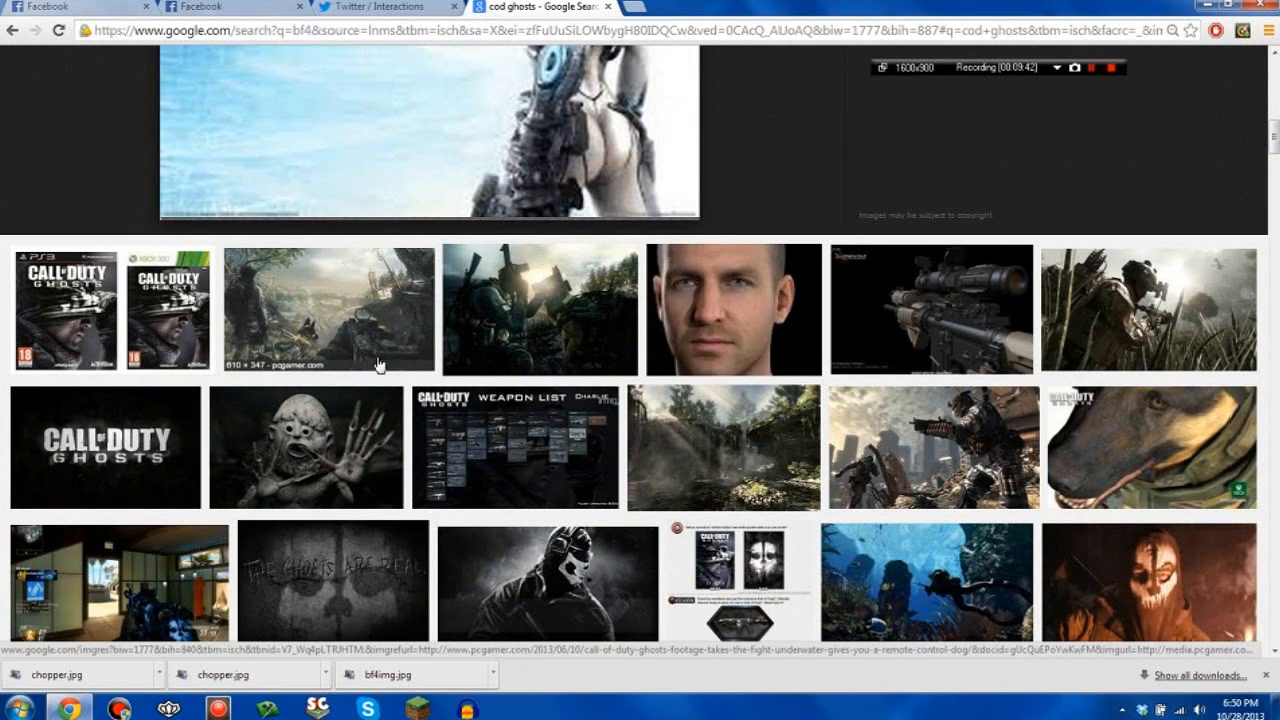
{"action": "right_click", "coordinate": [558, 330]}
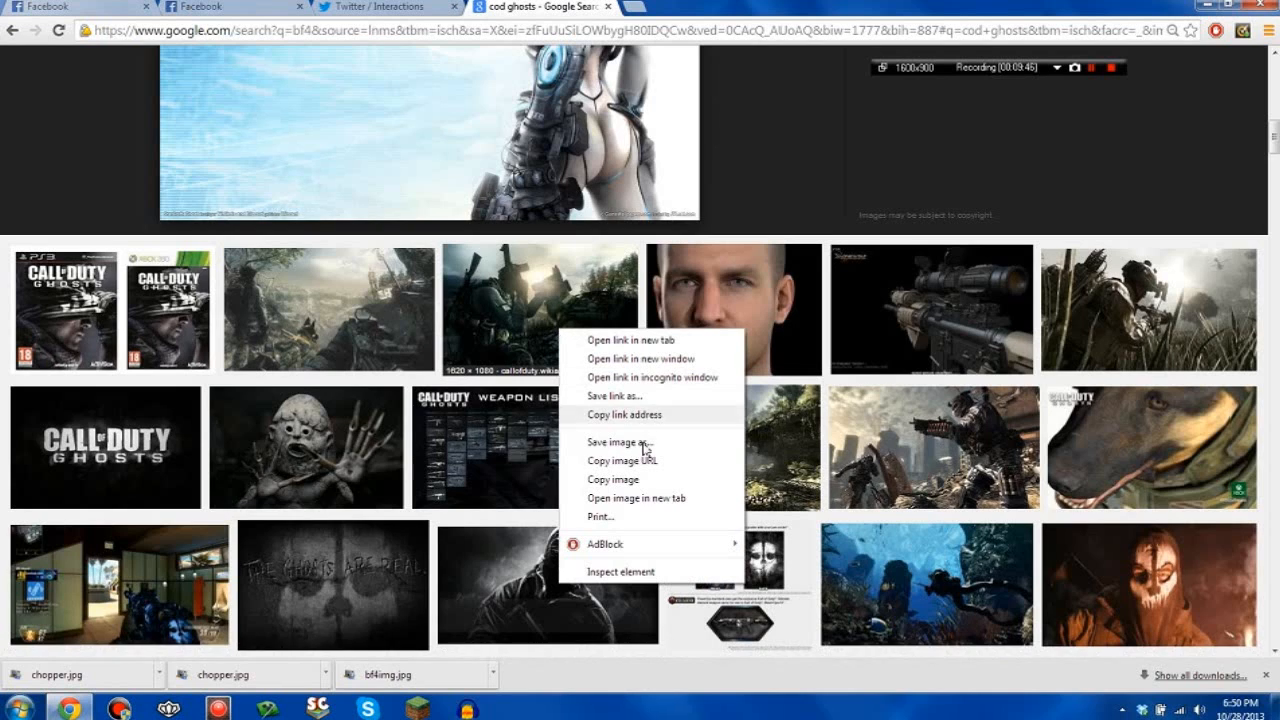
{"action": "left_click", "coordinate": [1216, 181]}
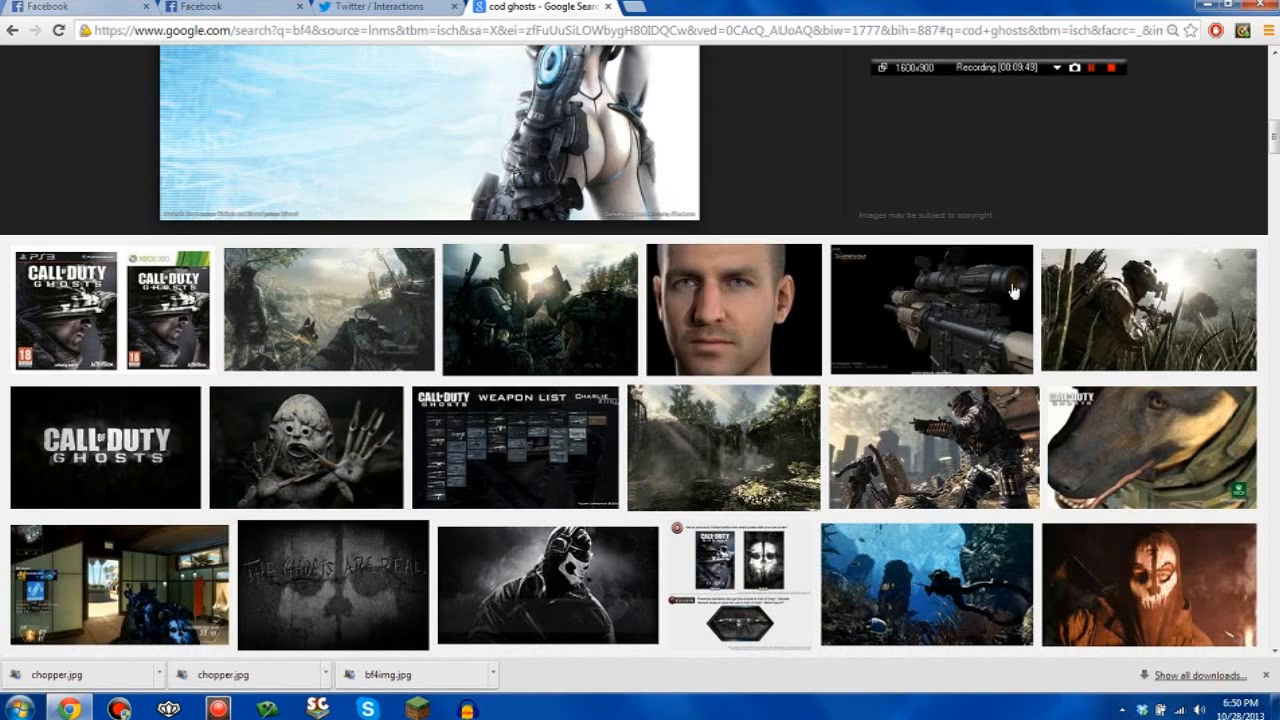
{"action": "scroll", "coordinate": [965, 340], "scroll_direction": "down", "scroll_amount": 2}
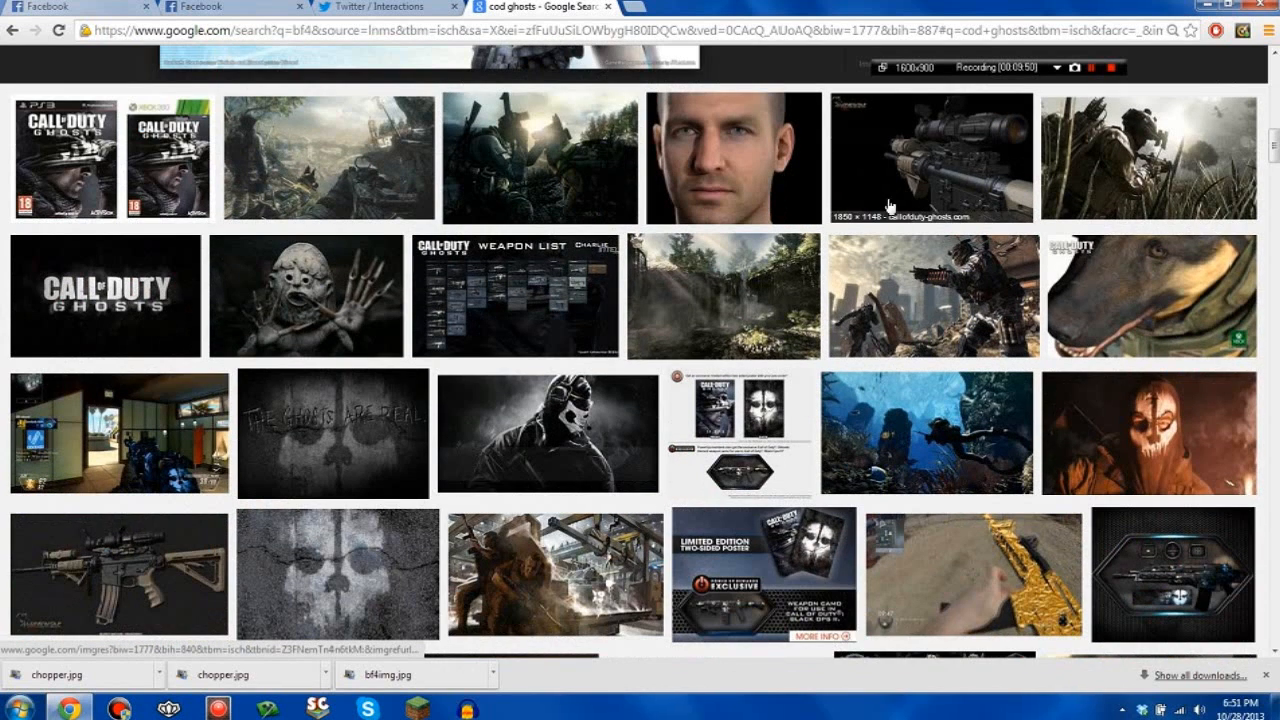
{"action": "scroll", "coordinate": [970, 340], "scroll_direction": "down", "scroll_amount": 3}
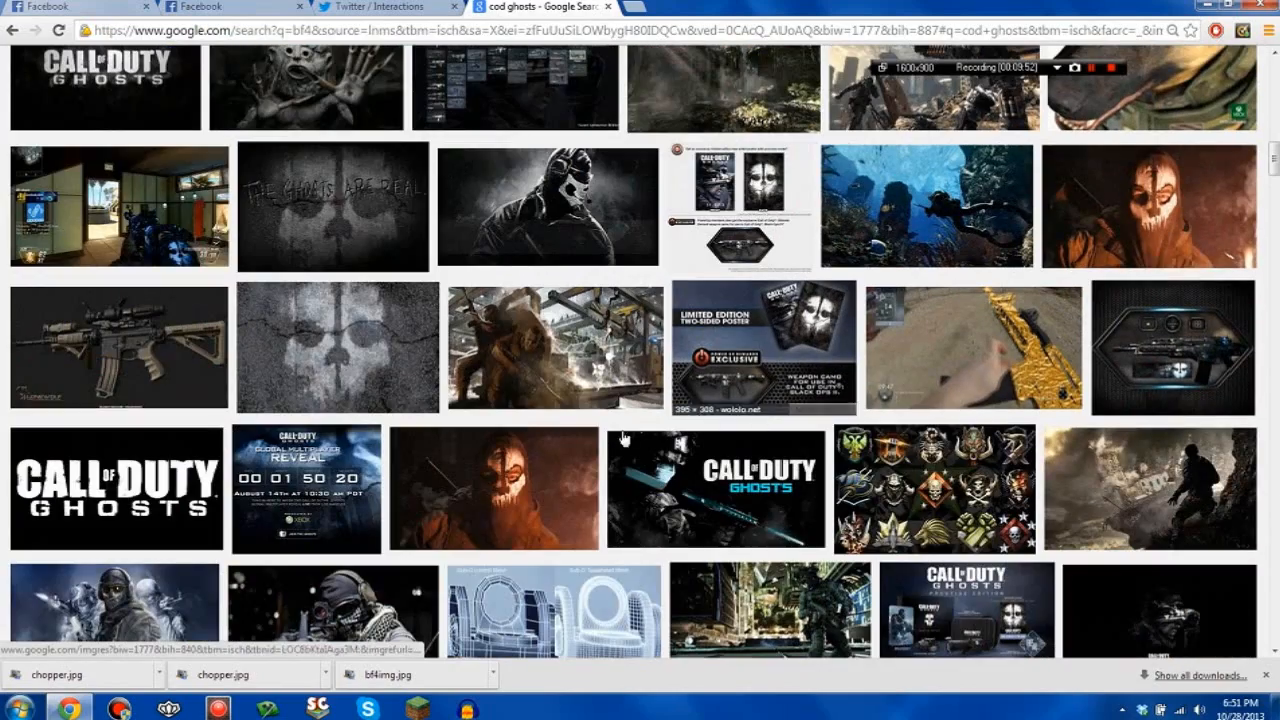
{"action": "scroll", "coordinate": [468, 293], "scroll_direction": "up", "scroll_amount": 4}
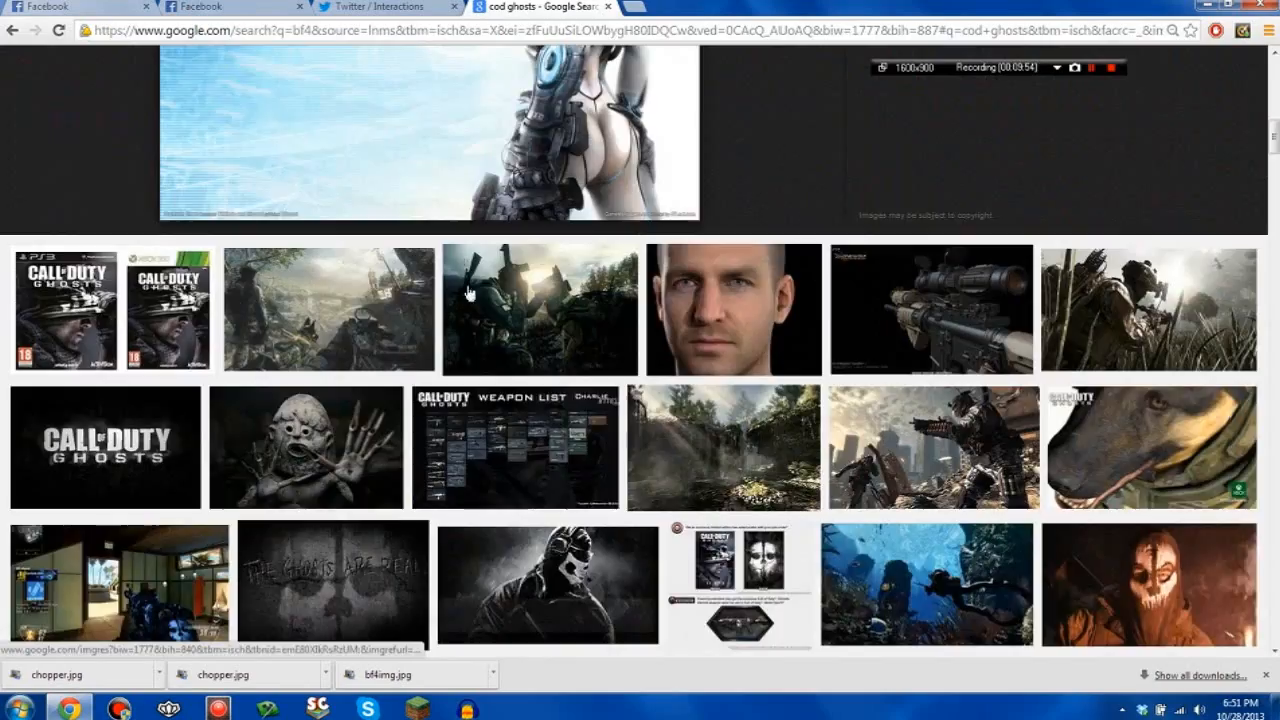
Step: Extend the image search to "cod ghosts hd clip art" and run it
{"action": "scroll", "coordinate": [468, 293], "scroll_direction": "up", "scroll_amount": 10}
{"action": "left_click", "coordinate": [175, 67]}
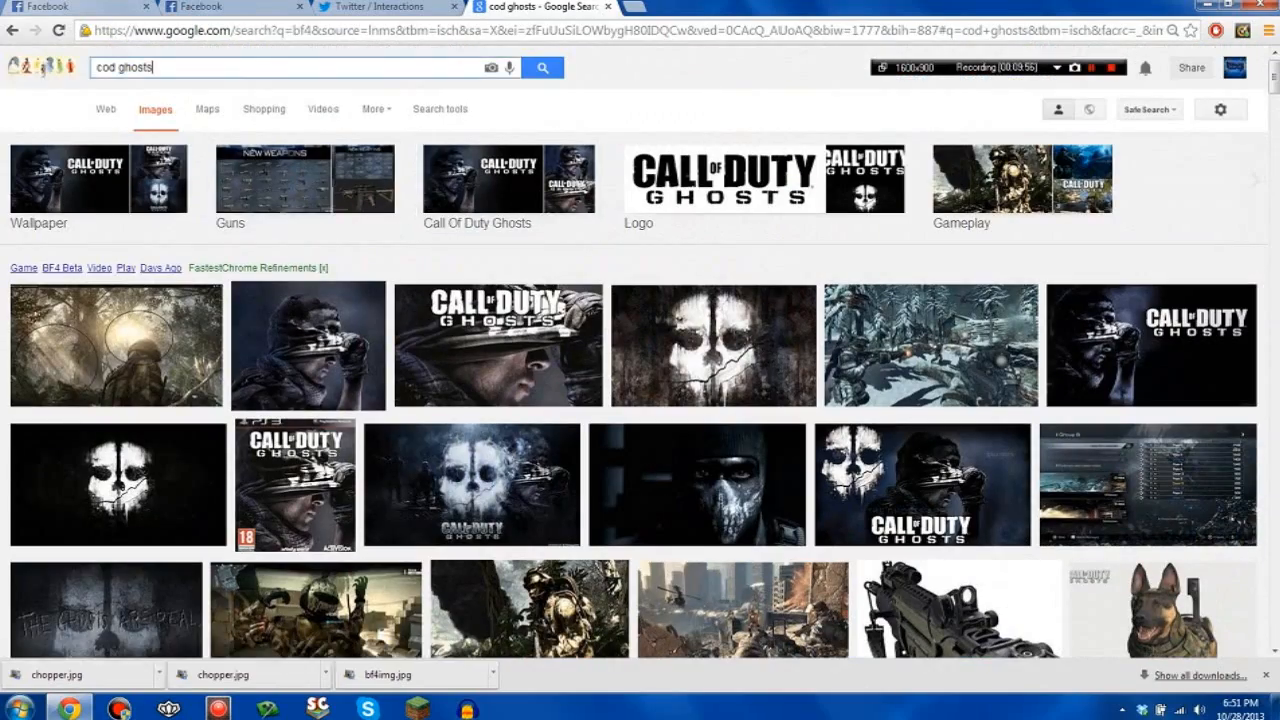
{"action": "type", "text": "hd public d"}
{"action": "key", "text": "BackSpace"}
{"action": "type", "text": "clip art"}
{"action": "key", "text": "Return"}
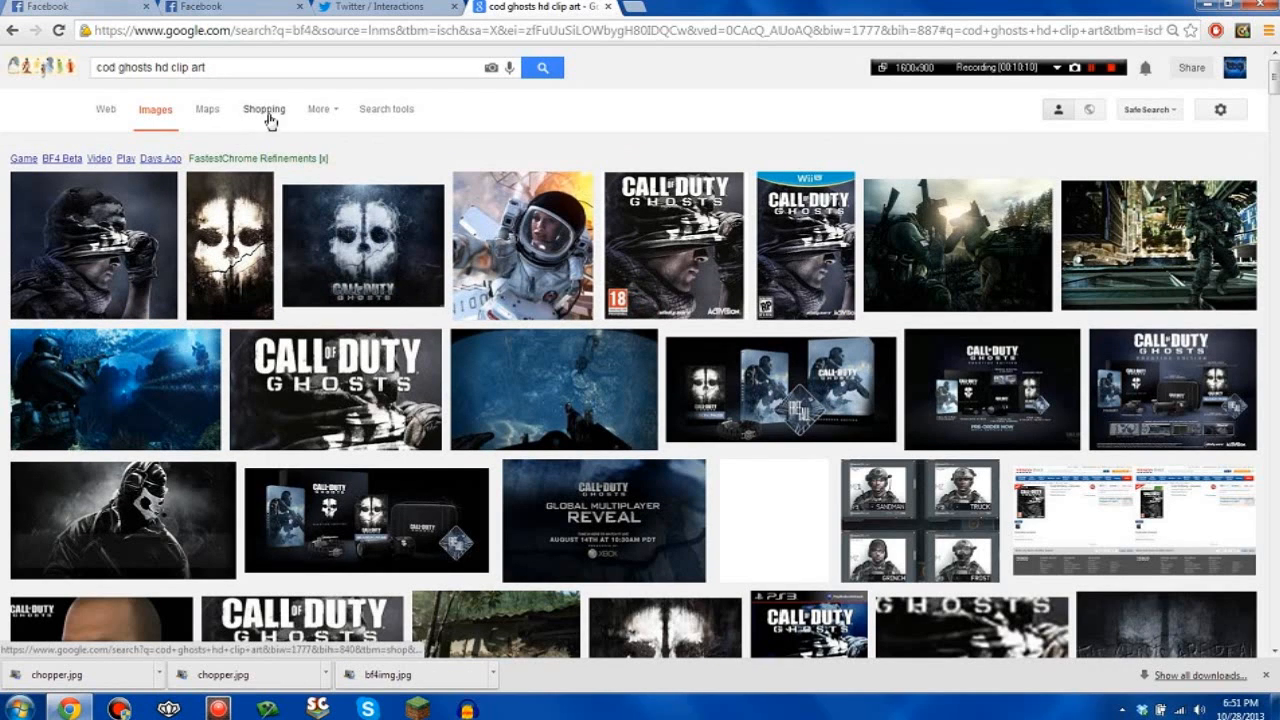
Step: Replace the clip art wording with the quoted phrase and search images for cod ghosts hd "public domain"
{"action": "left_click_drag", "start_coordinate": [206, 67], "coordinate": [168, 67]}
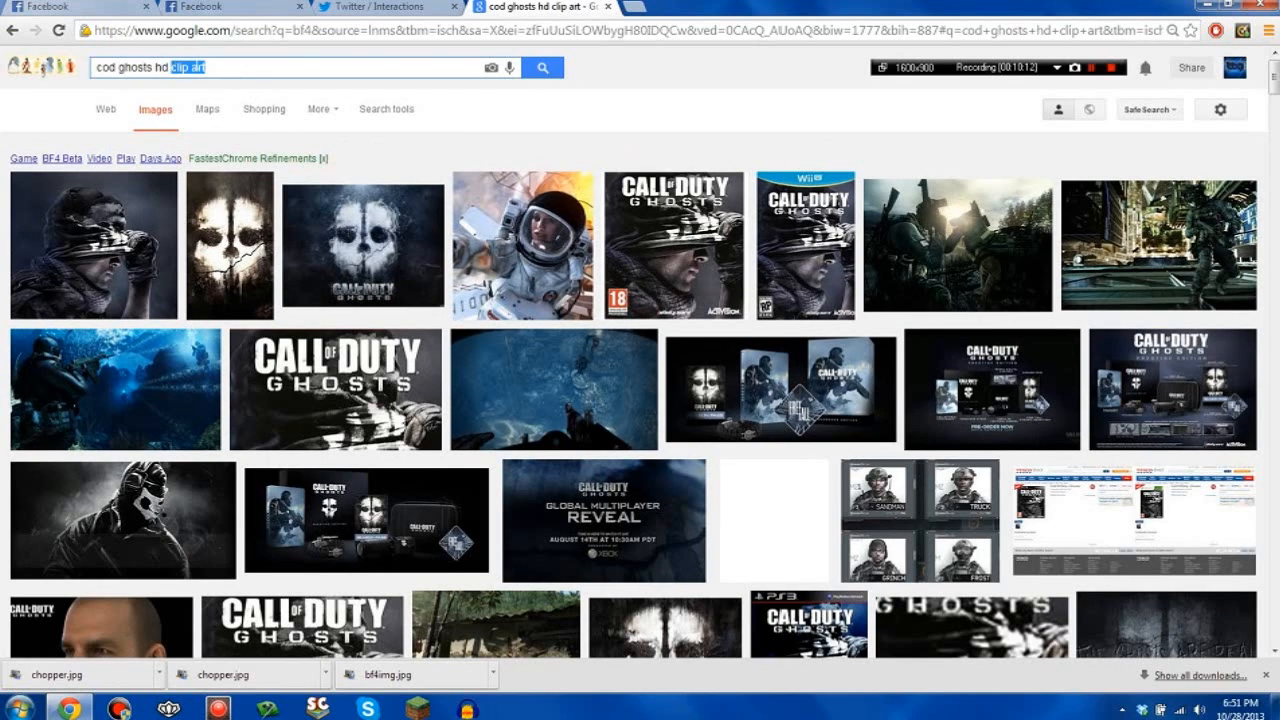
{"action": "left_click", "coordinate": [206, 67]}
{"action": "key", "text": "BackSpace"}
{"action": "key", "text": "BackSpace"}
{"action": "key", "text": "BackSpace"}
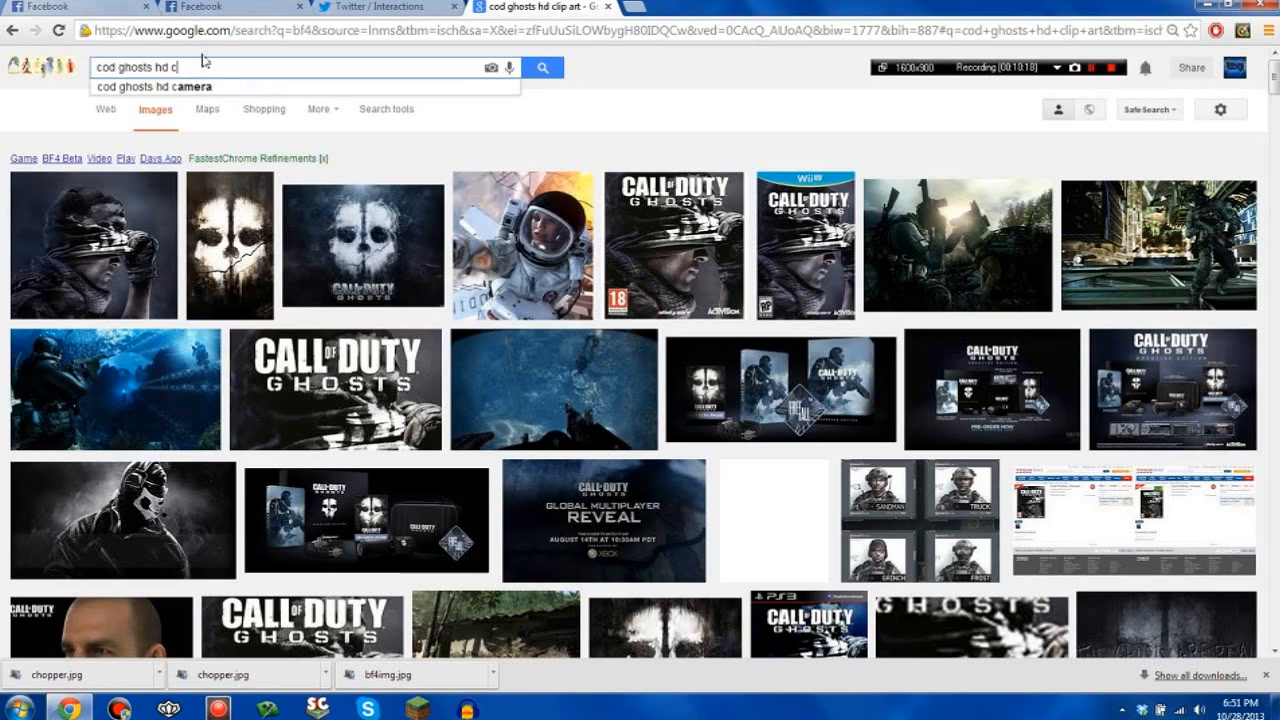
{"action": "type", "text": "pub"}
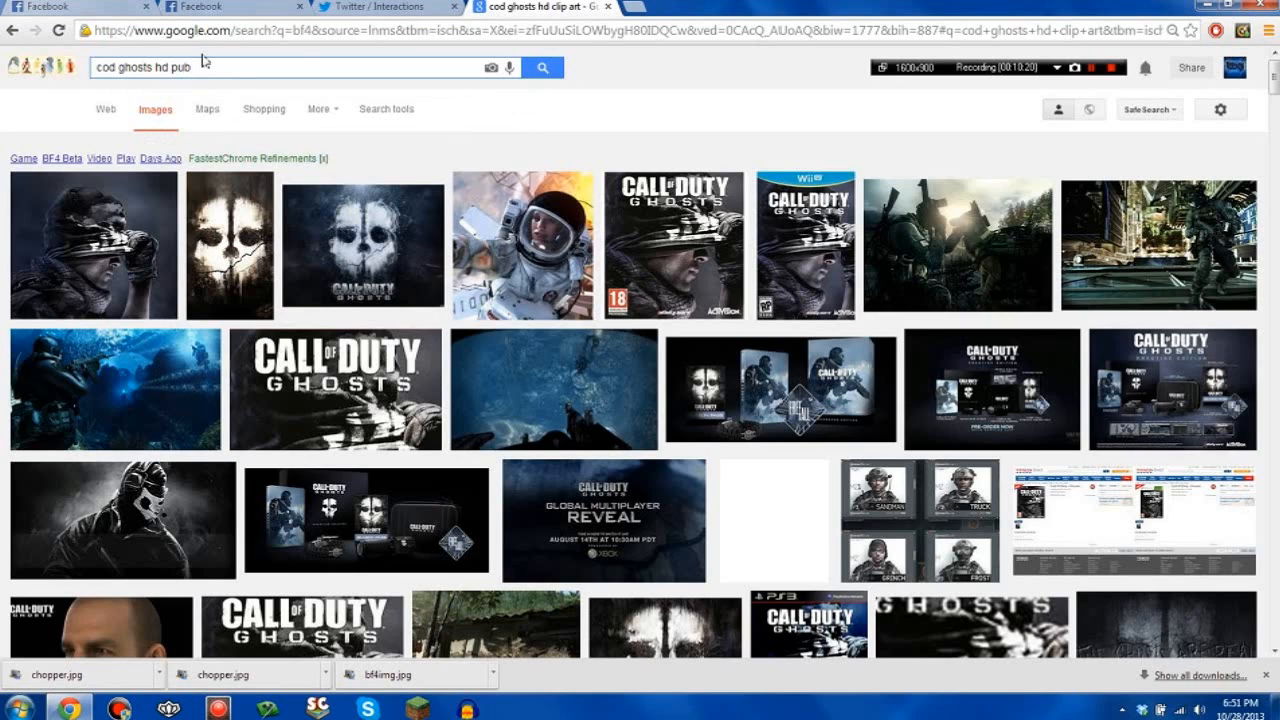
{"action": "key", "text": "BackSpace"}
{"action": "key", "text": "BackSpace"}
{"action": "key", "text": "BackSpace"}
{"action": "type", "text": "\"public domain\""}
{"action": "key", "text": "Return"}
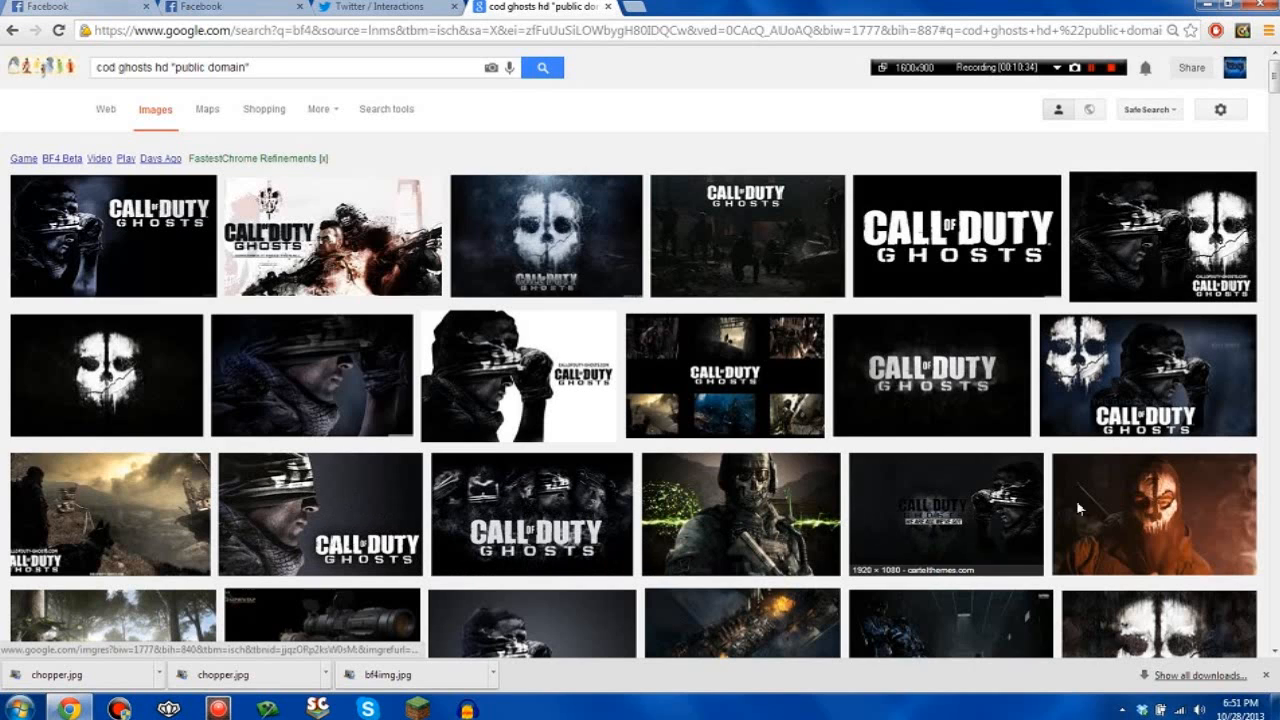
Step: Look through the public domain Ghosts images for suitable thumbnail backgrounds, and minimize the browser to show the desktop
{"action": "scroll", "coordinate": [1076, 500], "scroll_direction": "down", "scroll_amount": 2}
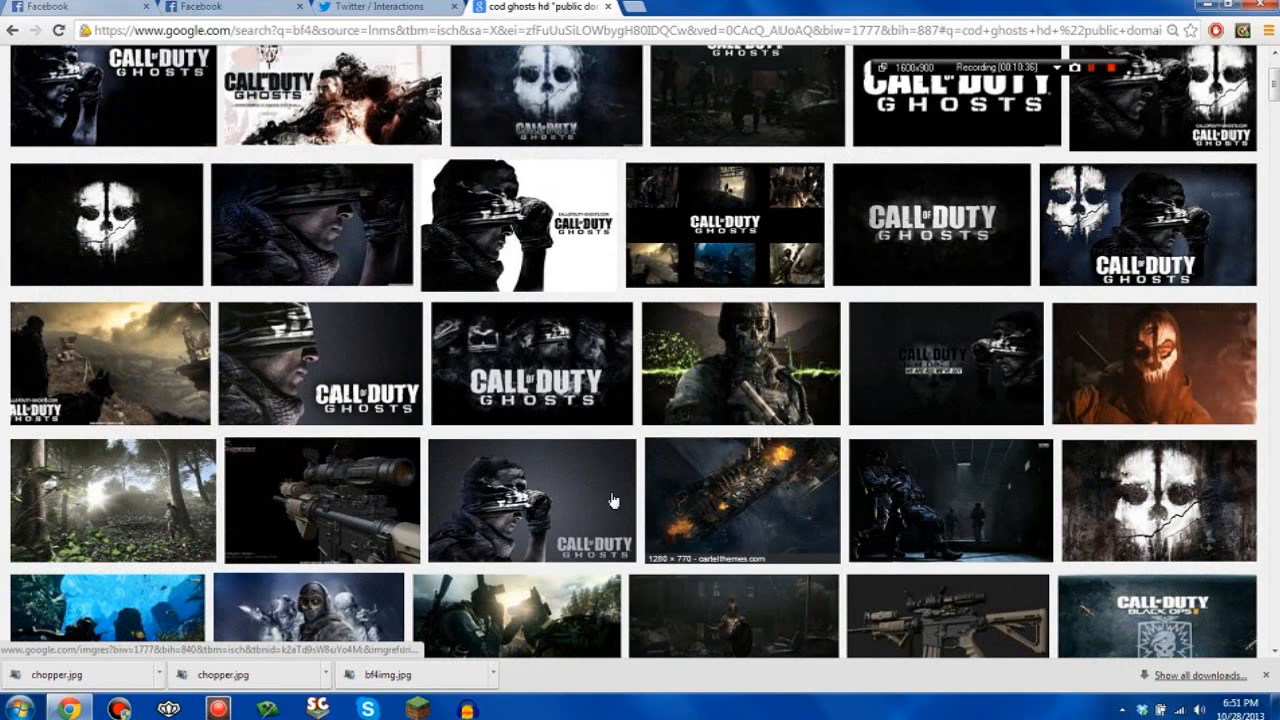
{"action": "scroll", "coordinate": [405, 495], "scroll_direction": "down", "scroll_amount": 2}
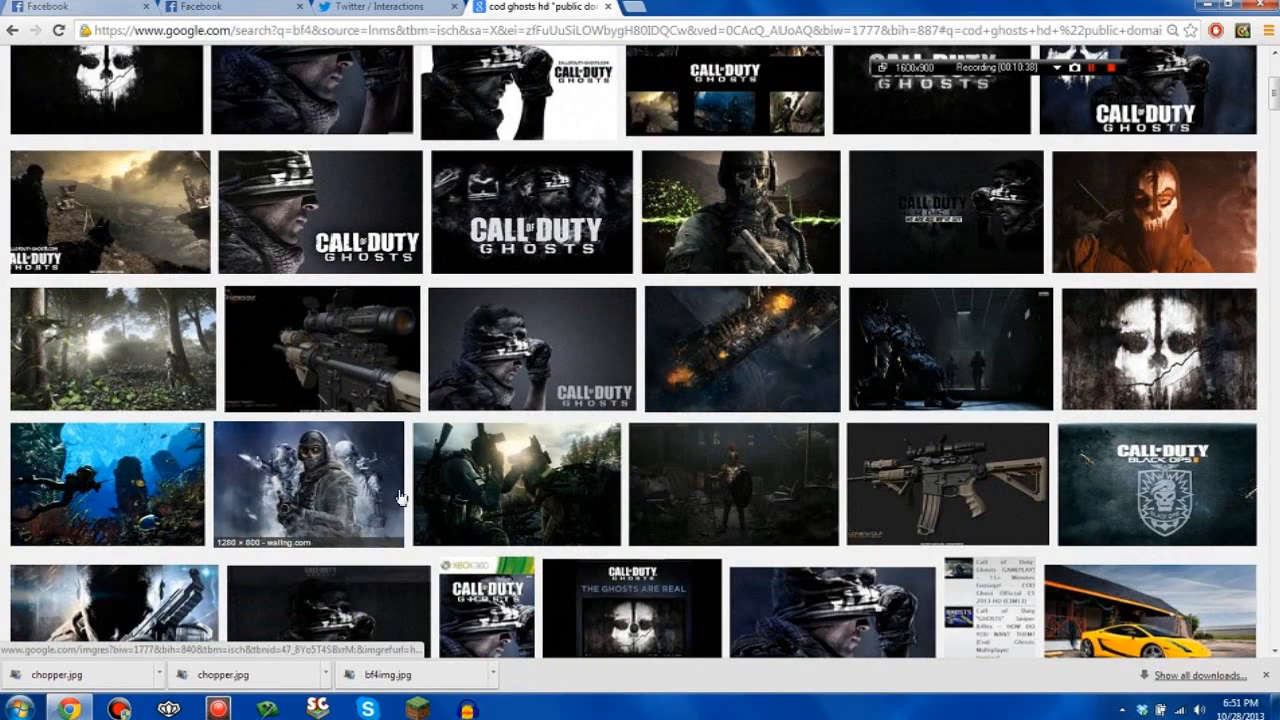
{"action": "scroll", "coordinate": [990, 532], "scroll_direction": "down", "scroll_amount": 1}
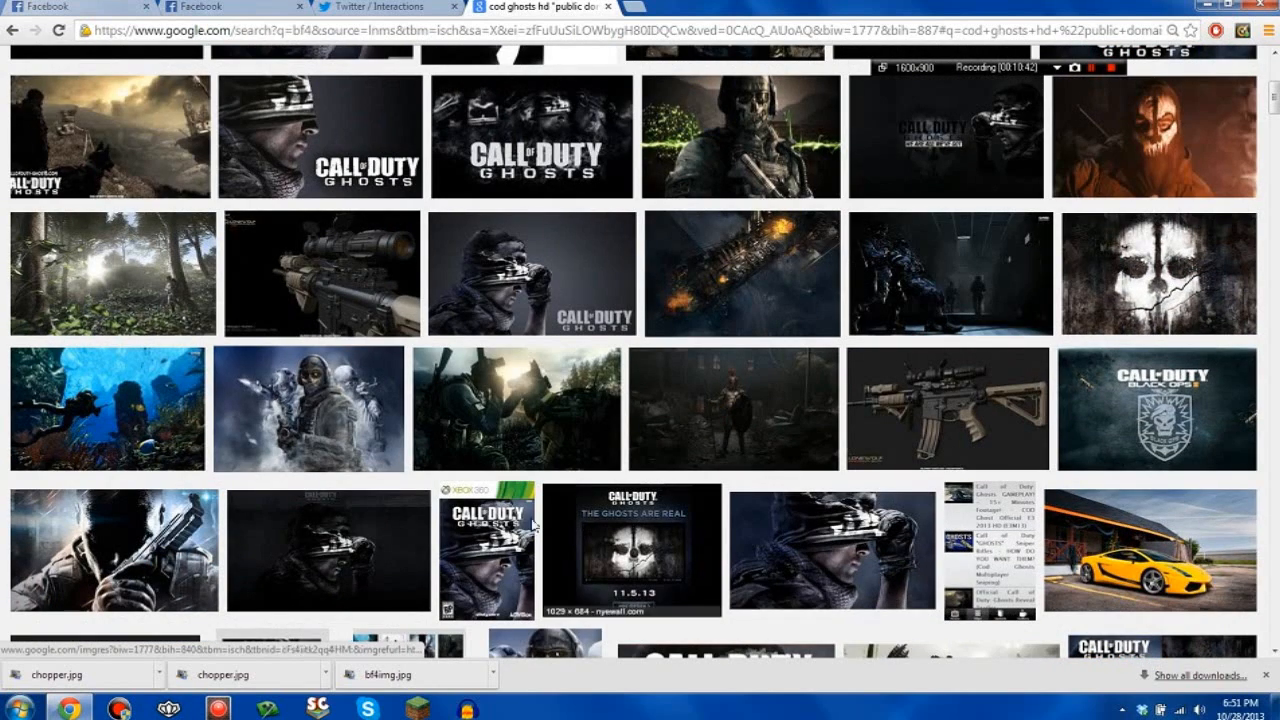
{"action": "scroll", "coordinate": [533, 526], "scroll_direction": "down", "scroll_amount": 2}
{"action": "scroll", "coordinate": [838, 458], "scroll_direction": "down", "scroll_amount": 2}
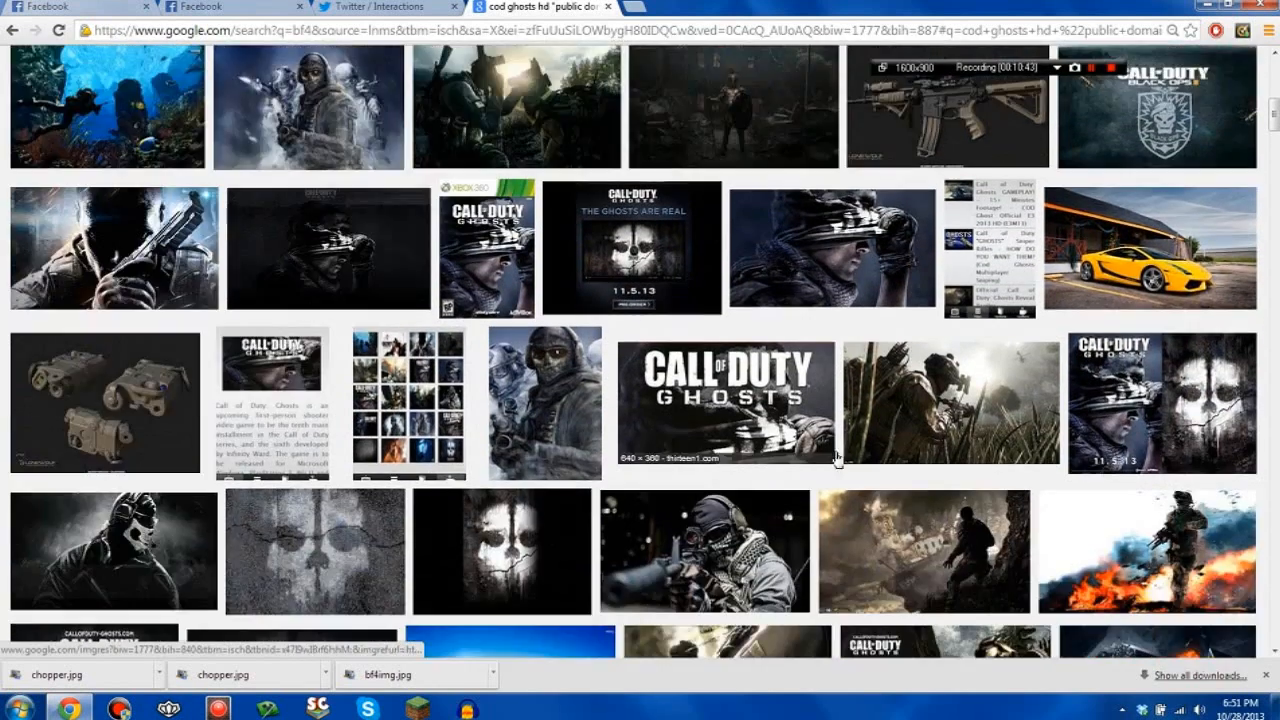
{"action": "scroll", "coordinate": [838, 458], "scroll_direction": "down", "scroll_amount": 2}
{"action": "scroll", "coordinate": [838, 458], "scroll_direction": "down", "scroll_amount": 1}
{"action": "scroll", "coordinate": [350, 520], "scroll_direction": "down", "scroll_amount": 1}
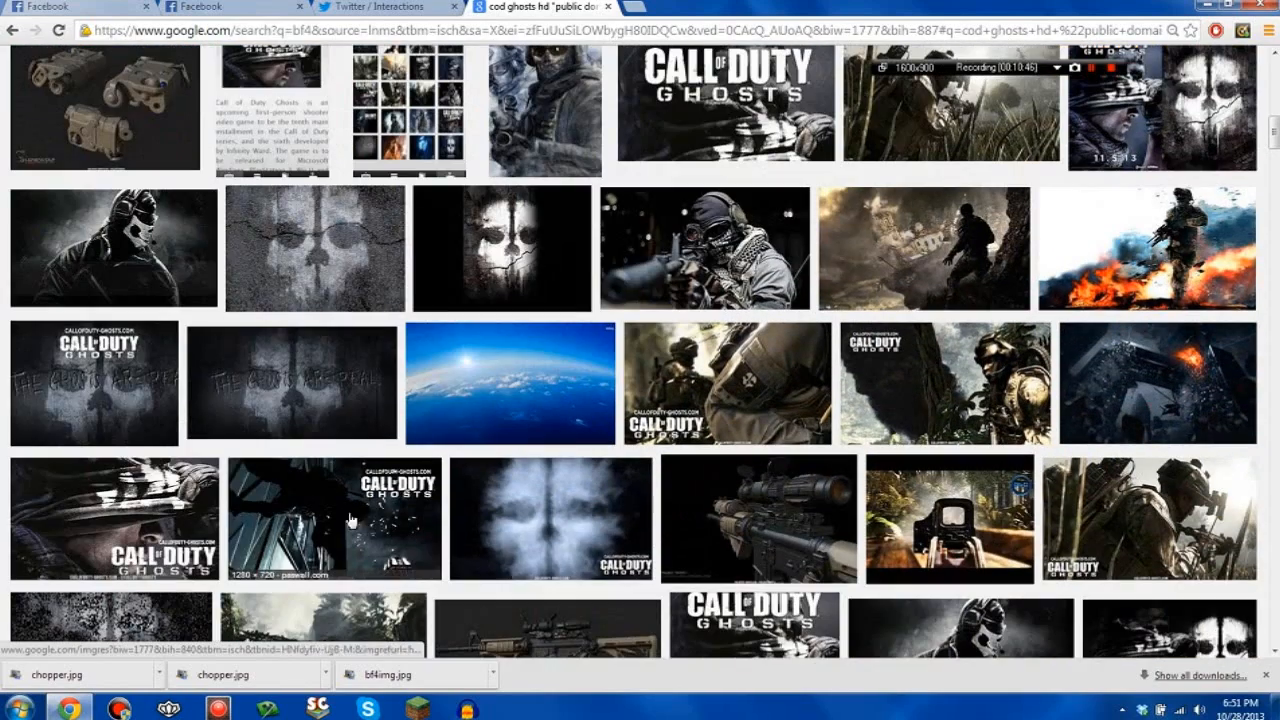
{"action": "scroll", "coordinate": [350, 520], "scroll_direction": "down", "scroll_amount": 1}
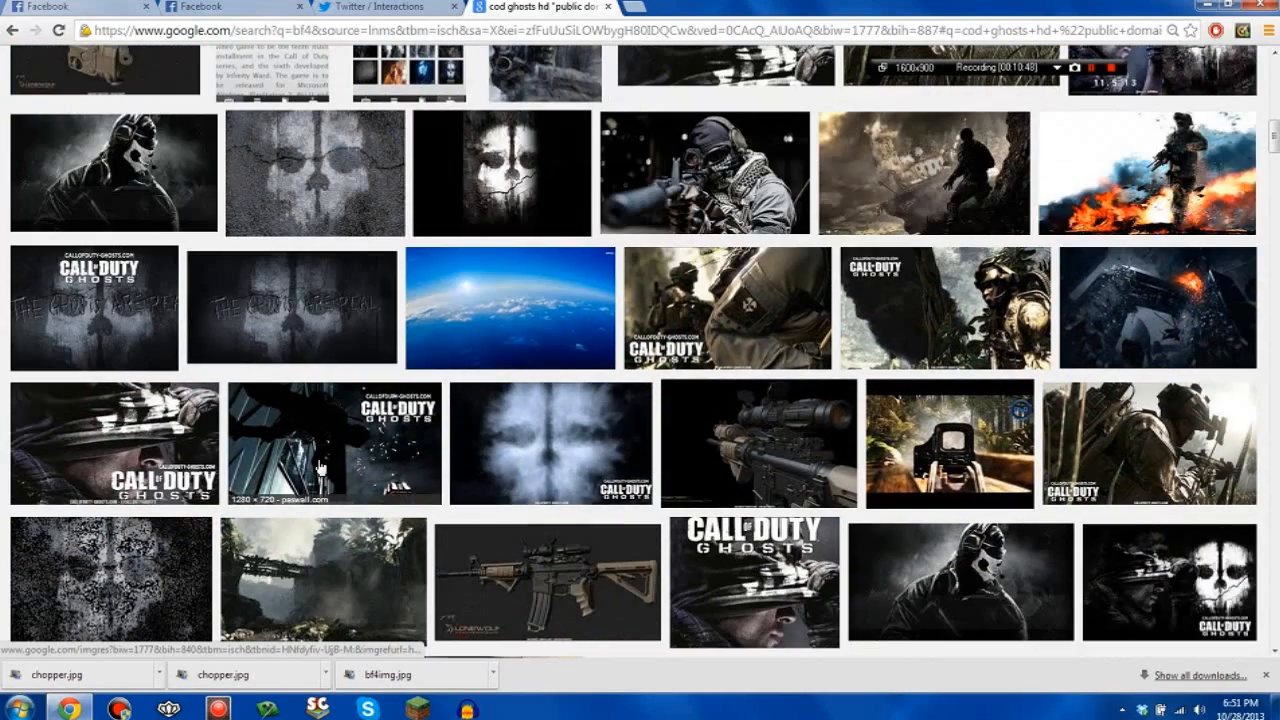
{"action": "scroll", "coordinate": [540, 440], "scroll_direction": "up", "scroll_amount": 10}
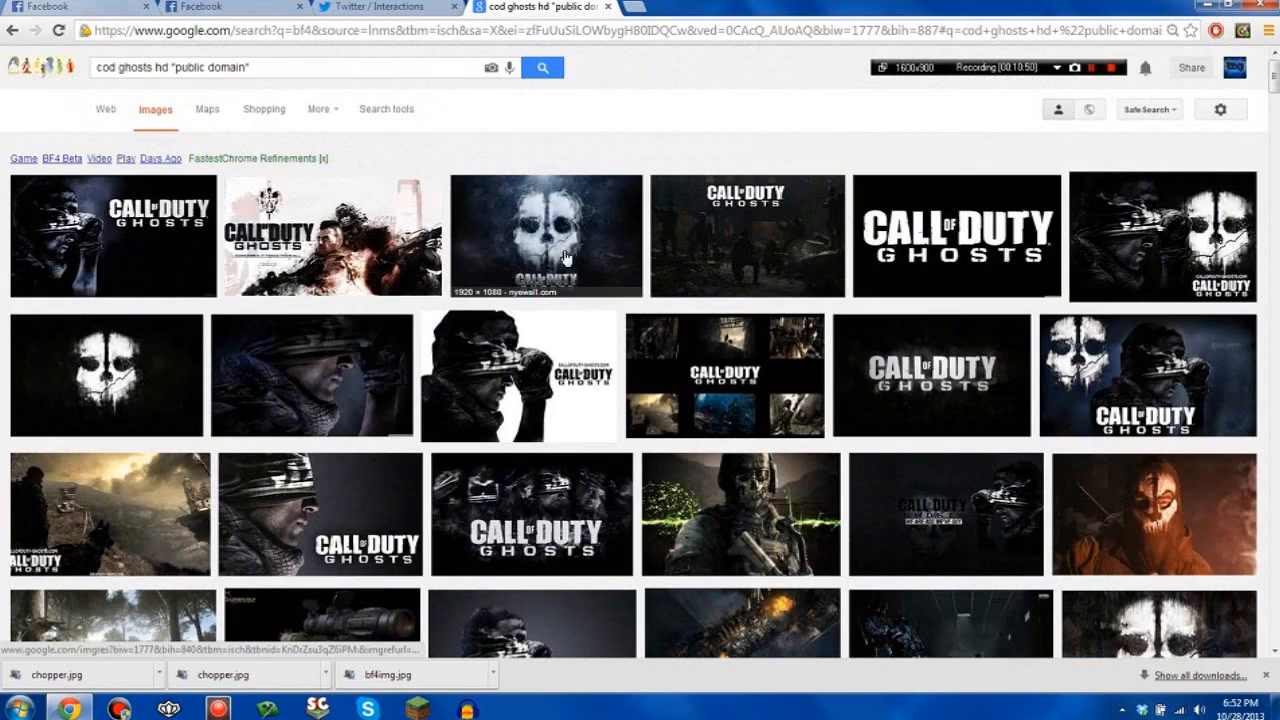
{"action": "left_click", "coordinate": [1204, 5]}
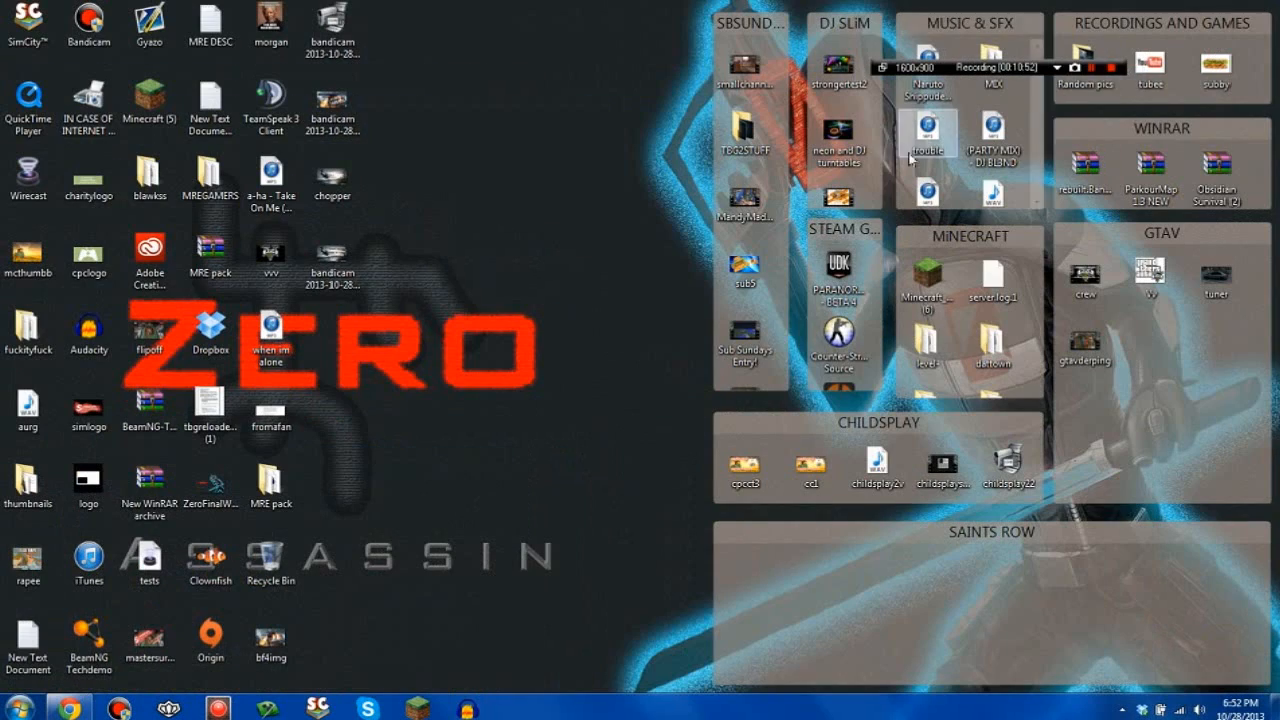